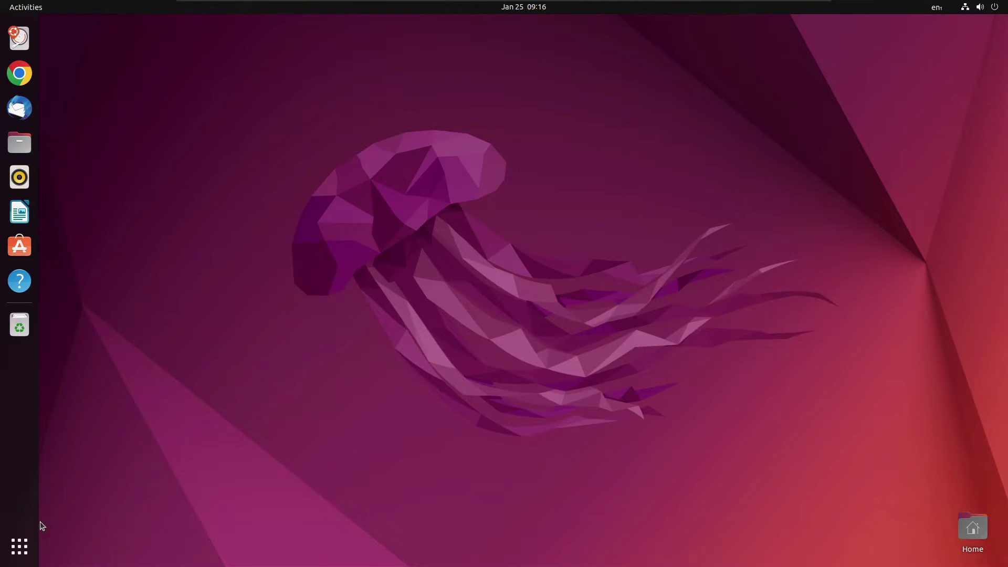
Step: Search for and launch Software & Updates from Show Applications
left_click(24, 548)
type("sol")
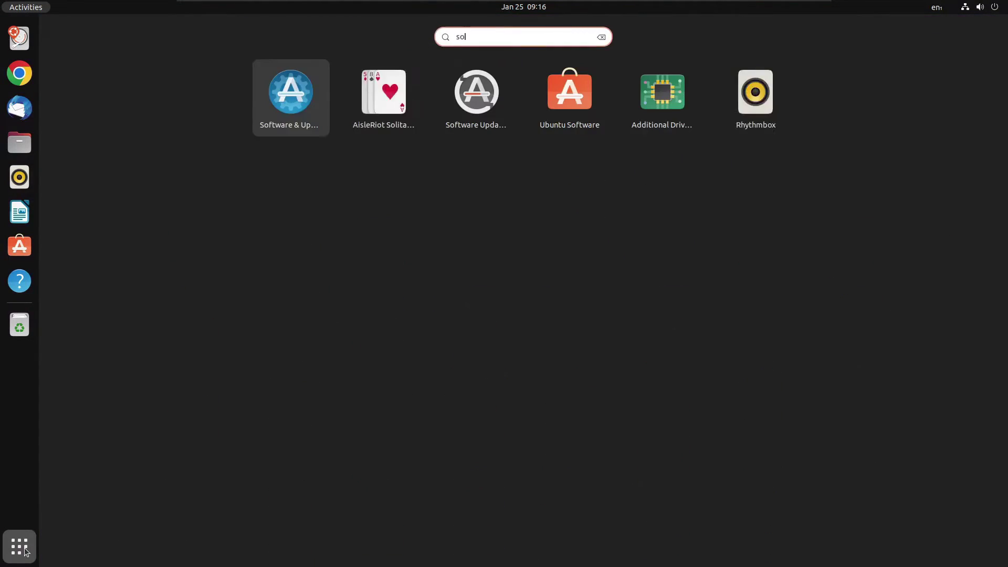
key("BackSpace")
type("ft")
left_click(25, 550)
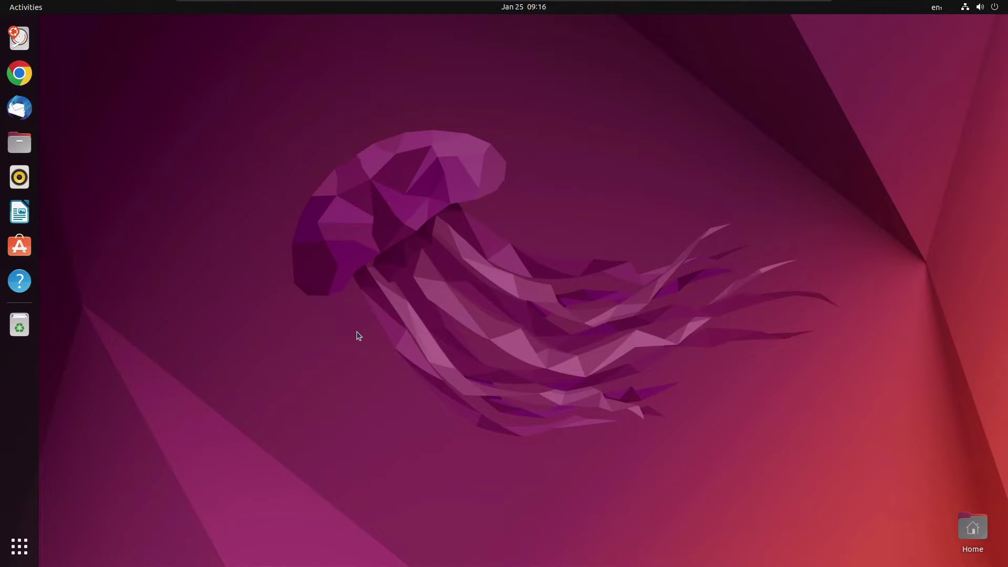
Step: Enable the universe and multiverse sources, close, and reload the software information
left_click(366, 269)
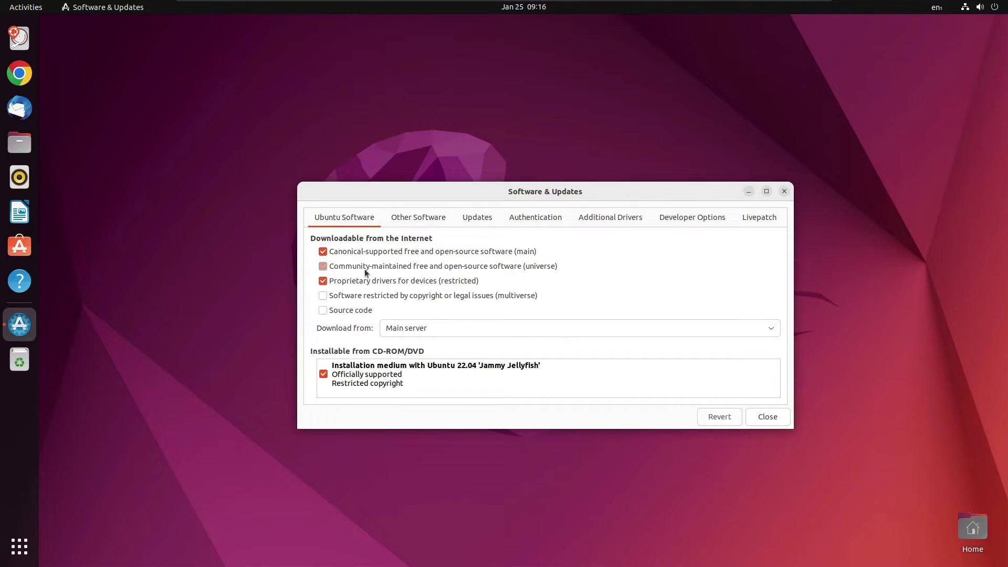
left_click(362, 298)
left_click(755, 417)
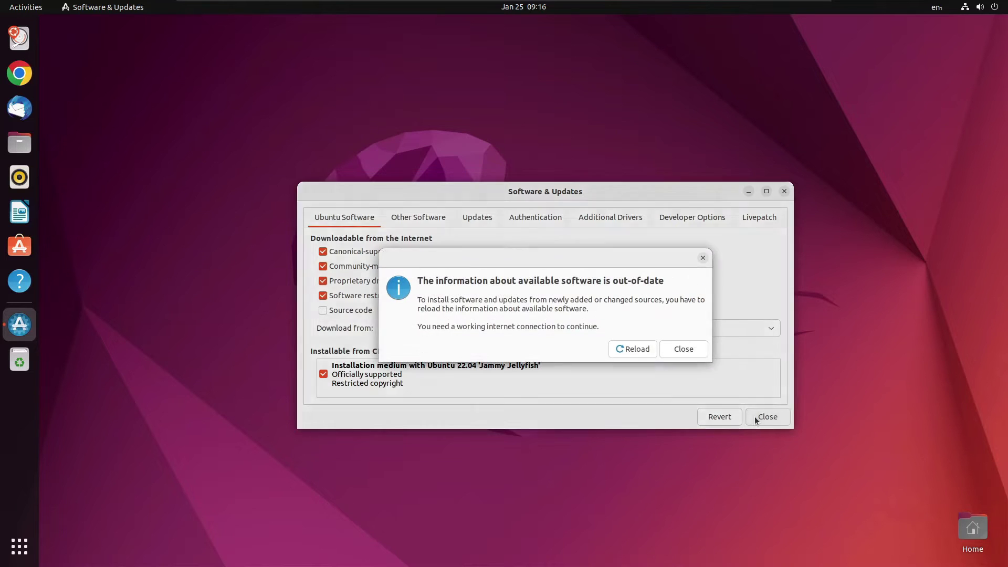
left_click(647, 350)
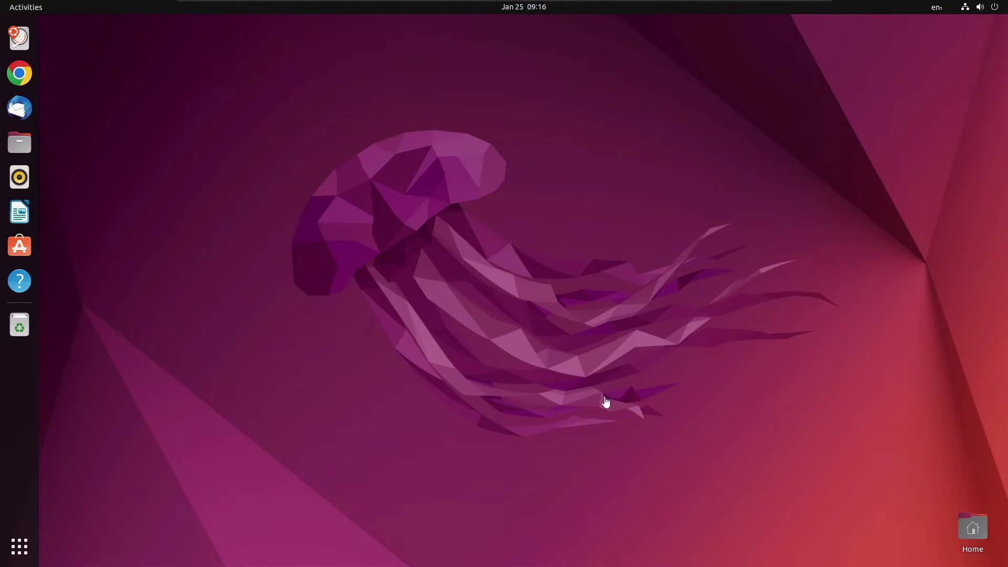
Step: Search 'gtk themes' in Chrome and open the gnome-look.org GTK3/4 Themes listing
left_click(19, 73)
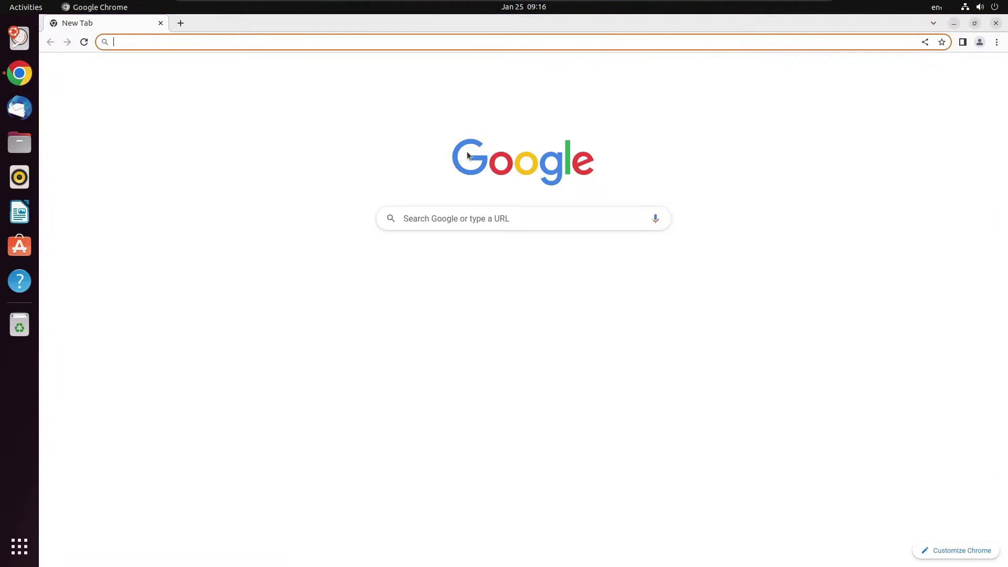
left_click(482, 42)
type("gtk themes")
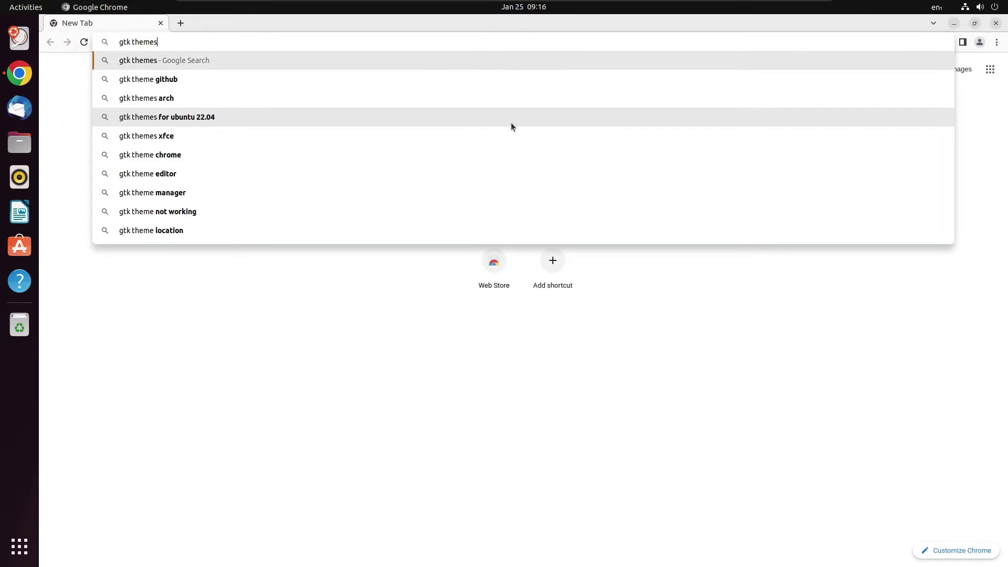
key("Return")
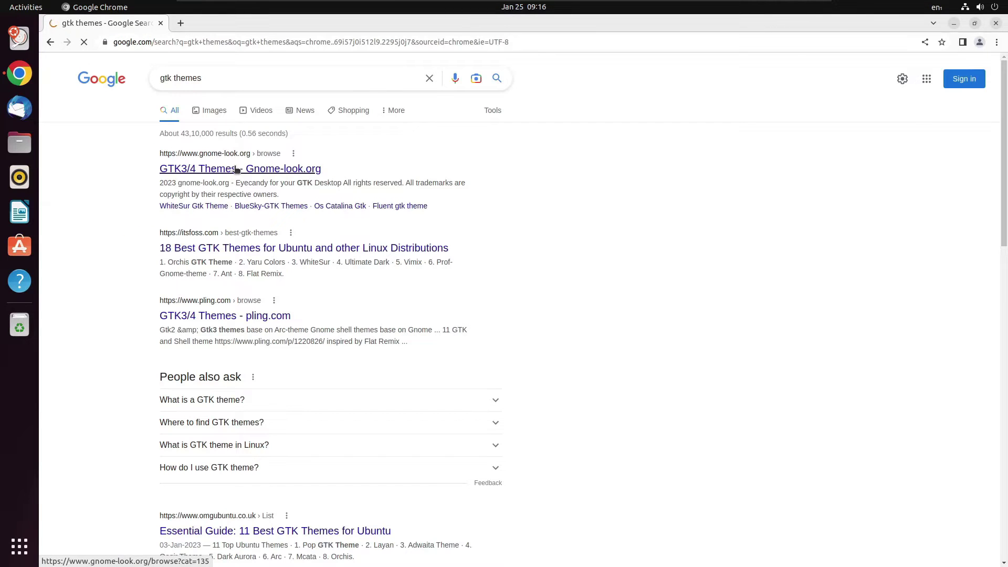
left_click(237, 169)
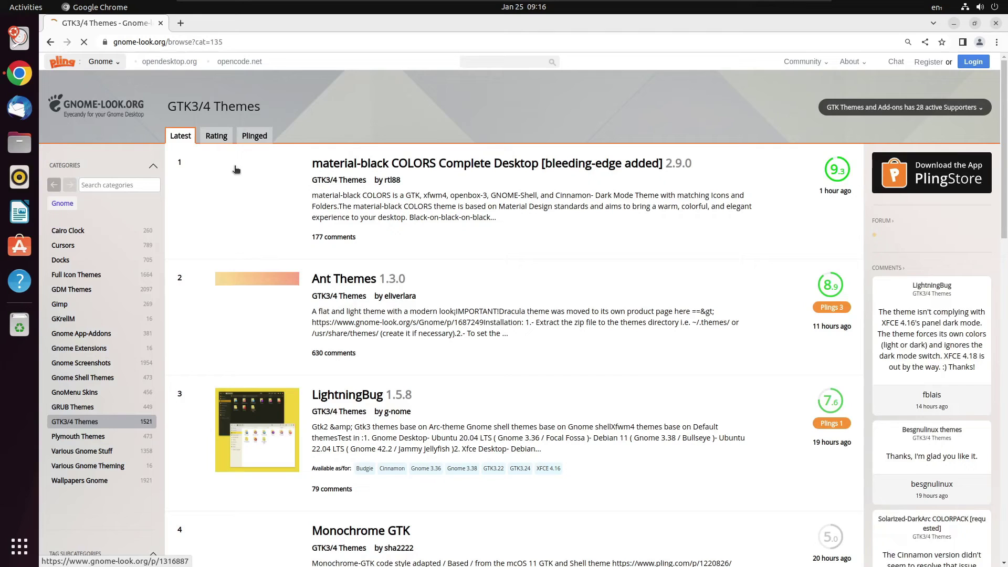
Step: Go to the second page of themes and open the Valyrian theme page
scroll(367, 249, "down", 2)
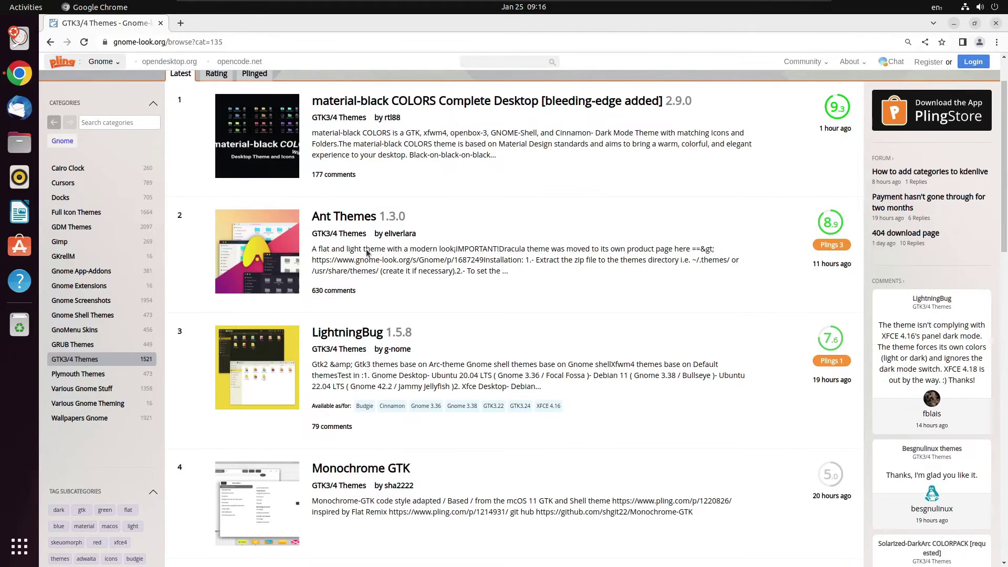
scroll(366, 253, "down", 10)
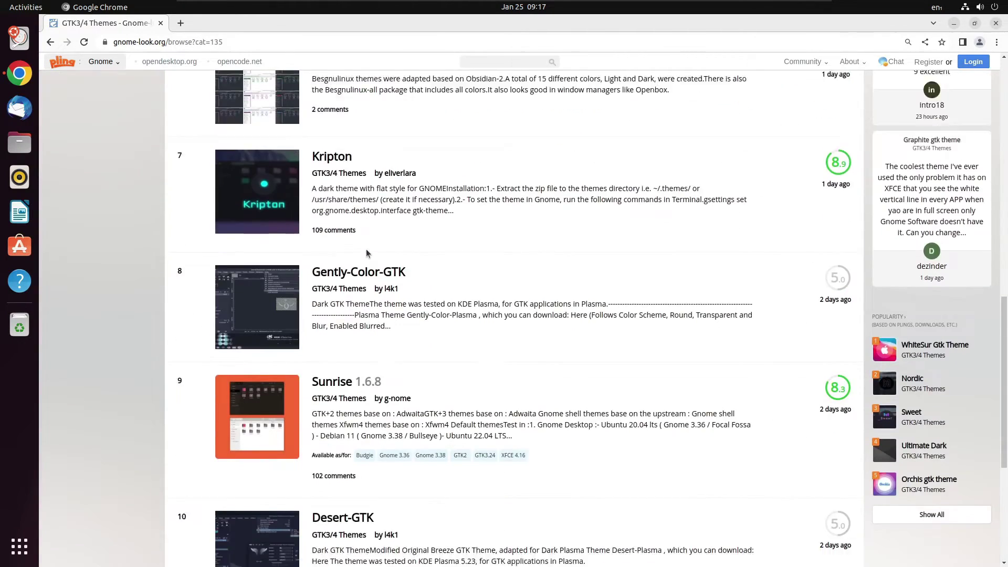
scroll(367, 253, "down", 5)
scroll(366, 253, "up", 7)
scroll(366, 253, "down", 7)
left_click(461, 367)
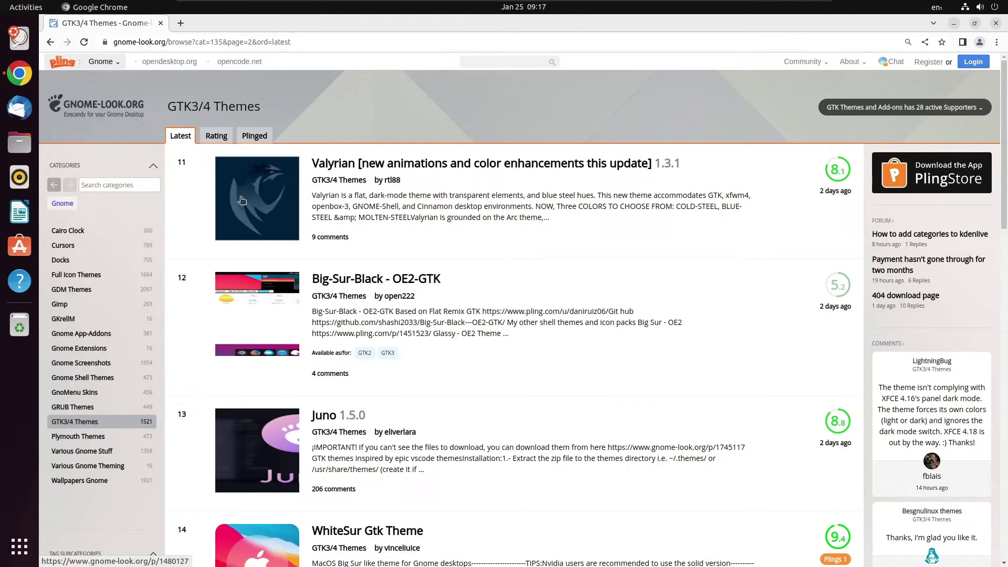
left_click(219, 180)
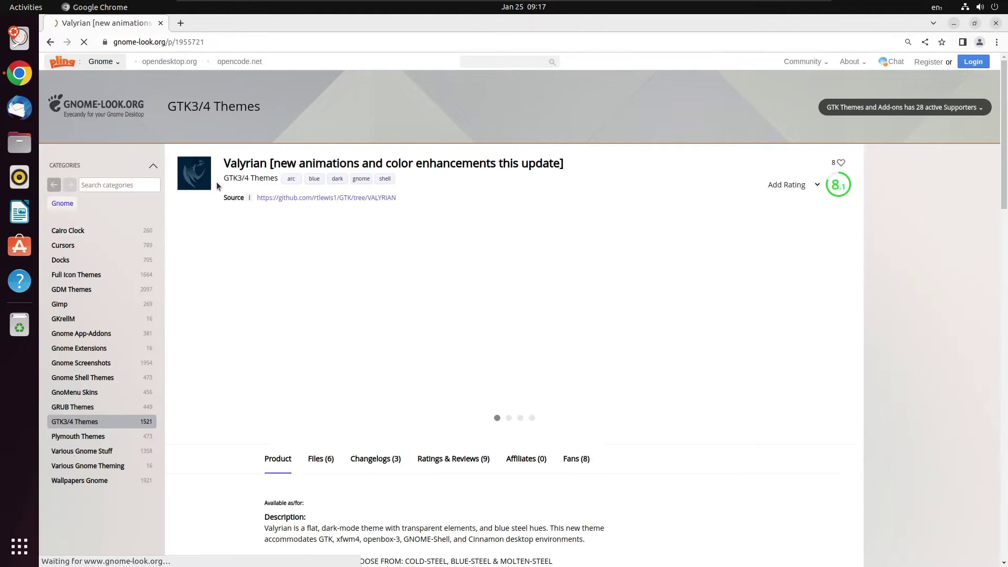
Step: Download the Valyrian Molten-Steel zip (0.46 MB)
left_click(944, 165)
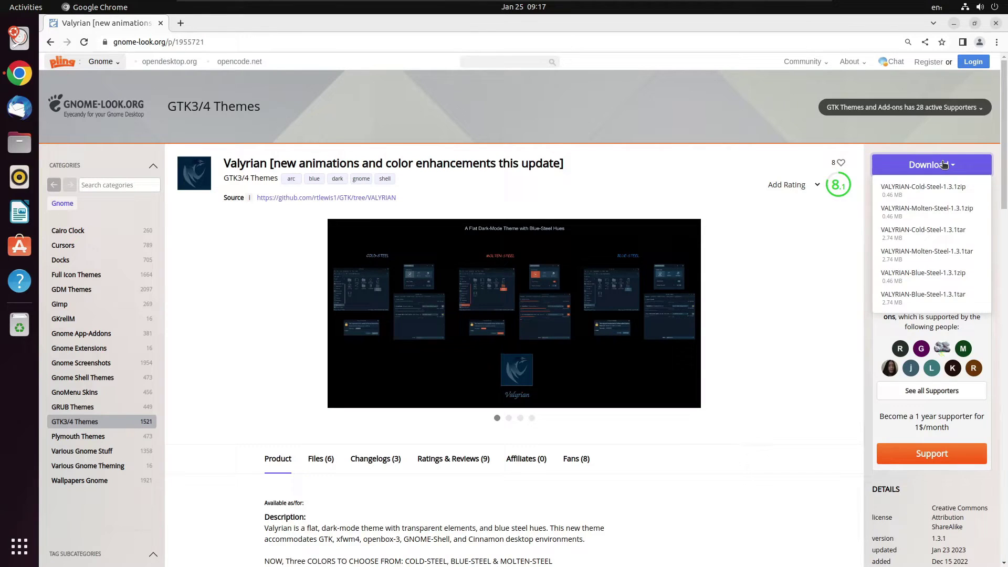
left_click(937, 221)
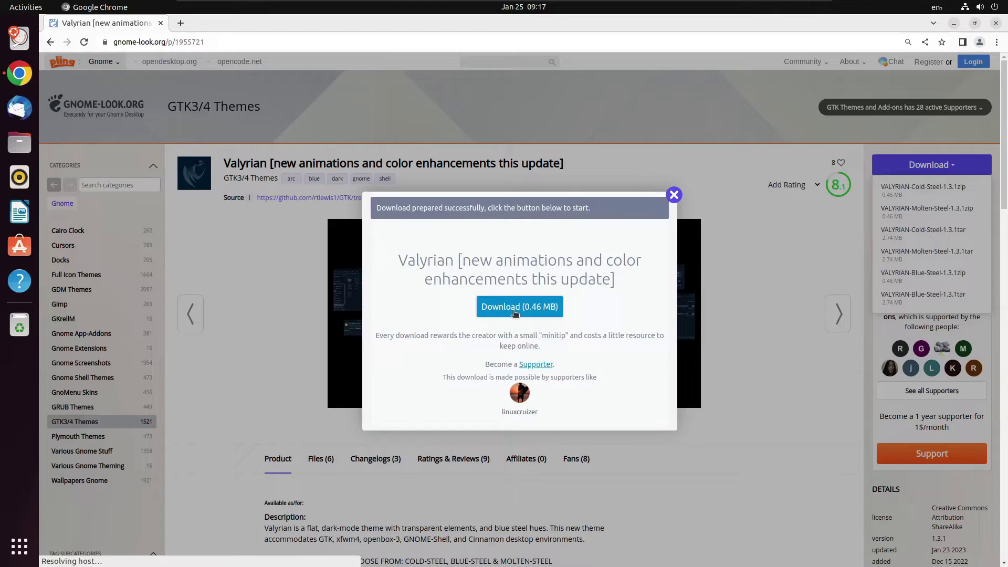
left_click(513, 311)
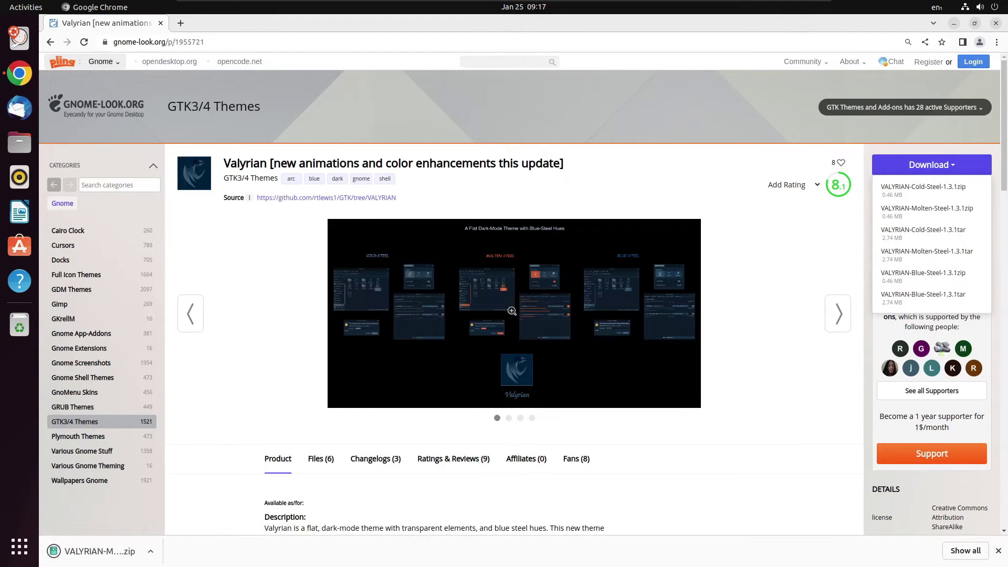
left_click(496, 57)
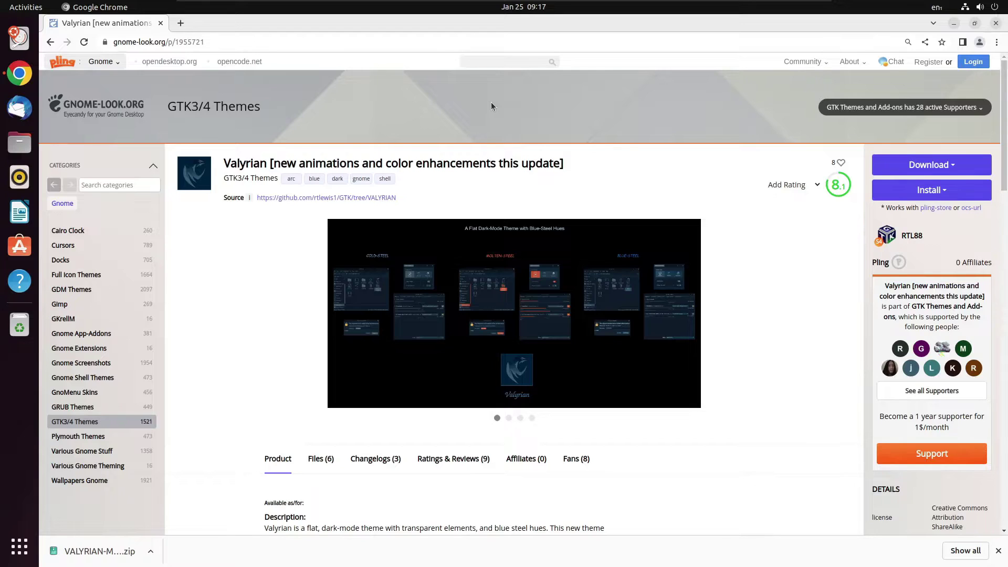
Step: Search 'reversal', open the Reversal icon theme page, and confirm the Valyrian zip downloaded
type("reversal")
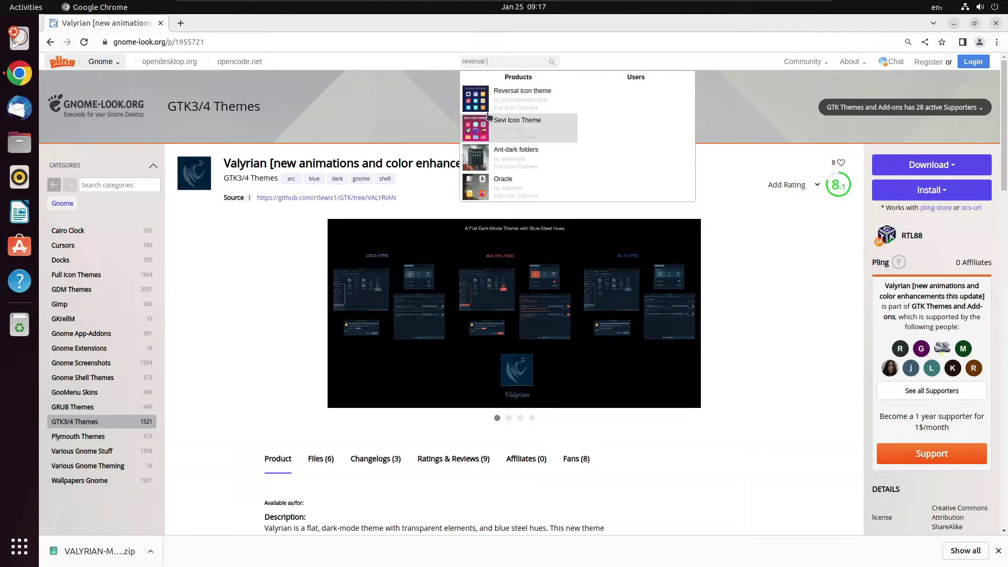
left_click(480, 97)
key("alt+f")
key("ctrl+j")
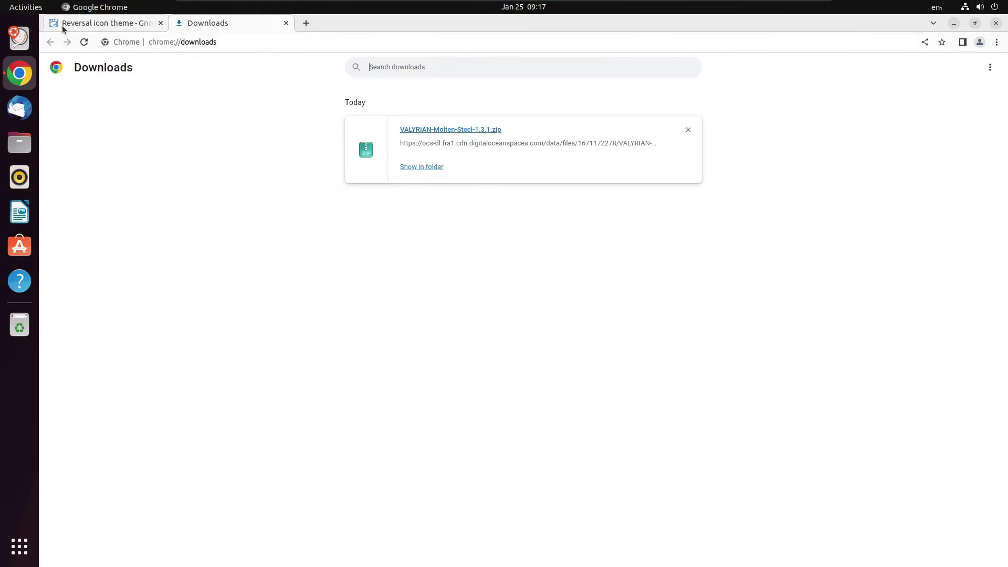
left_click(65, 24)
Step: Download the Reversal.tar.xz archive (3.21 MB)
left_click(910, 167)
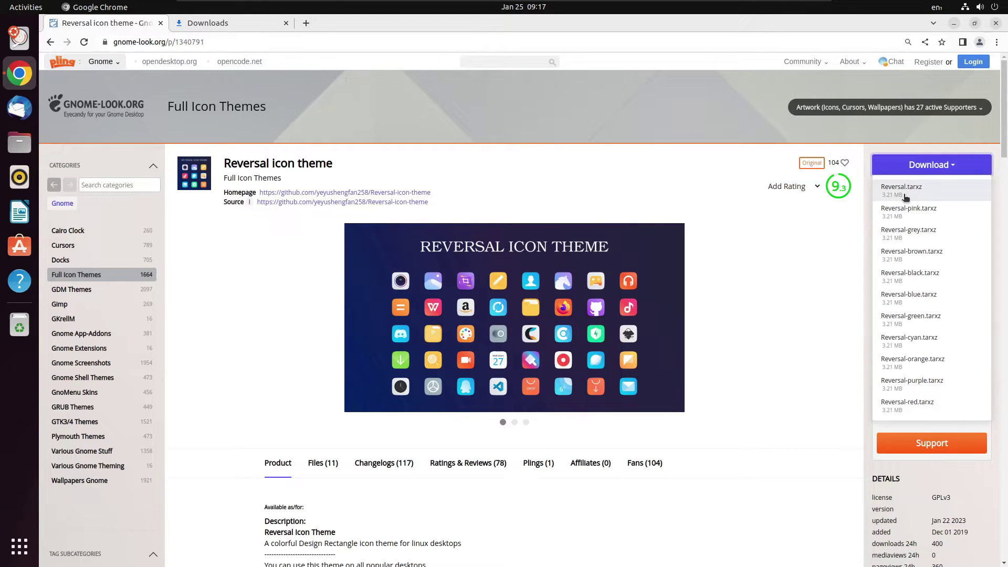
left_click(906, 195)
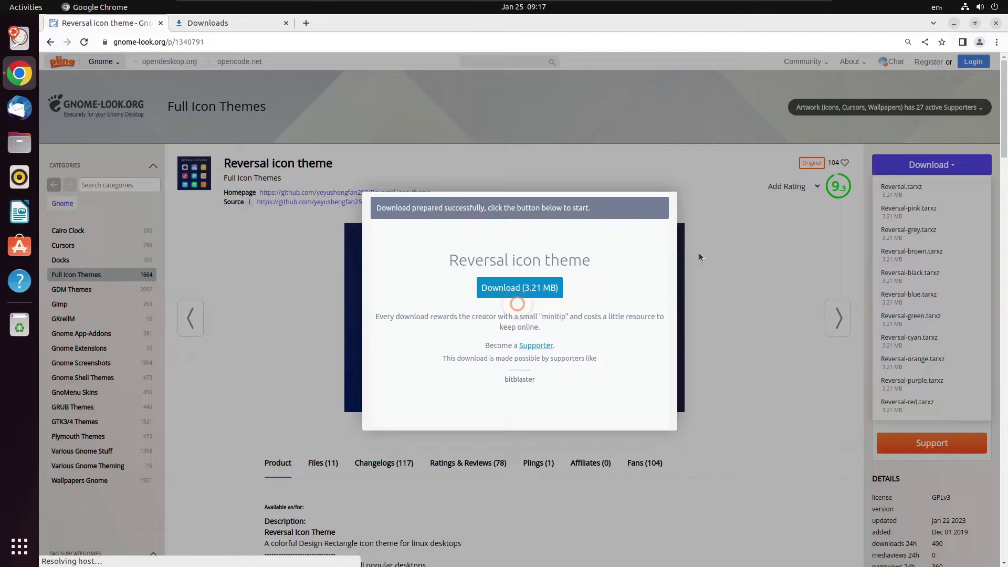
left_click(531, 290)
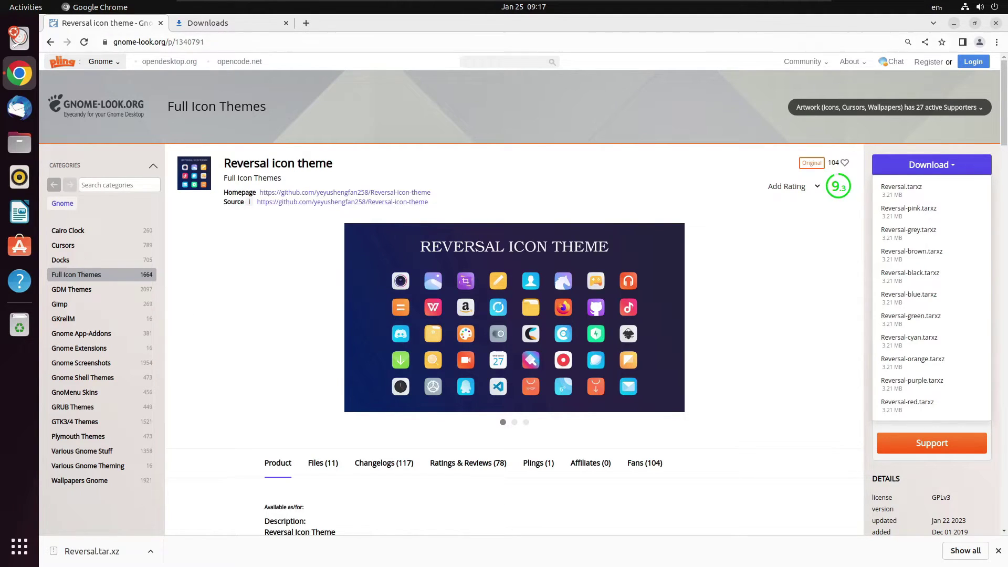
Step: Close Chrome and show hidden files in the Home folder
left_click(995, 23)
left_click_drag(376, 150, 552, 212)
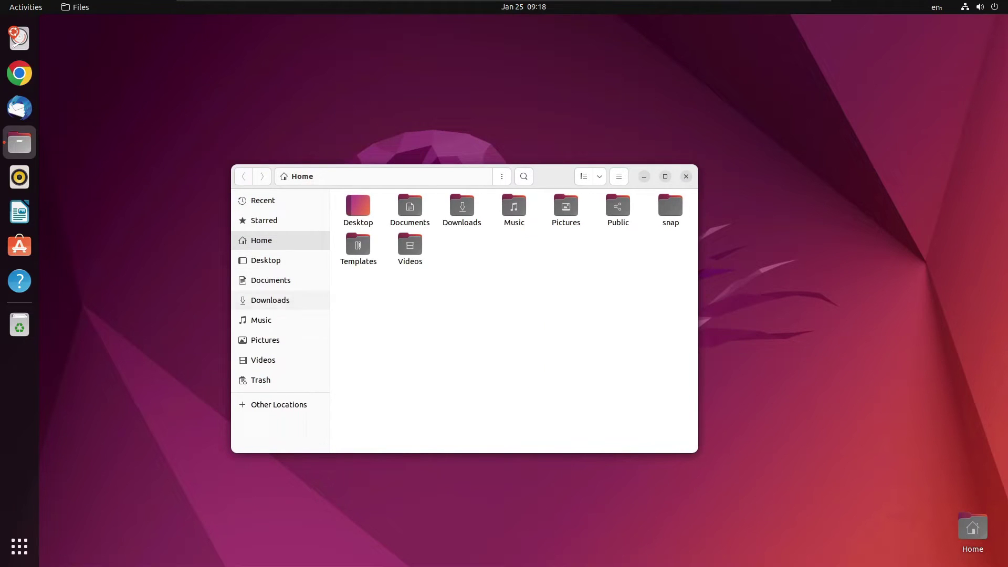
key("ctrl+h")
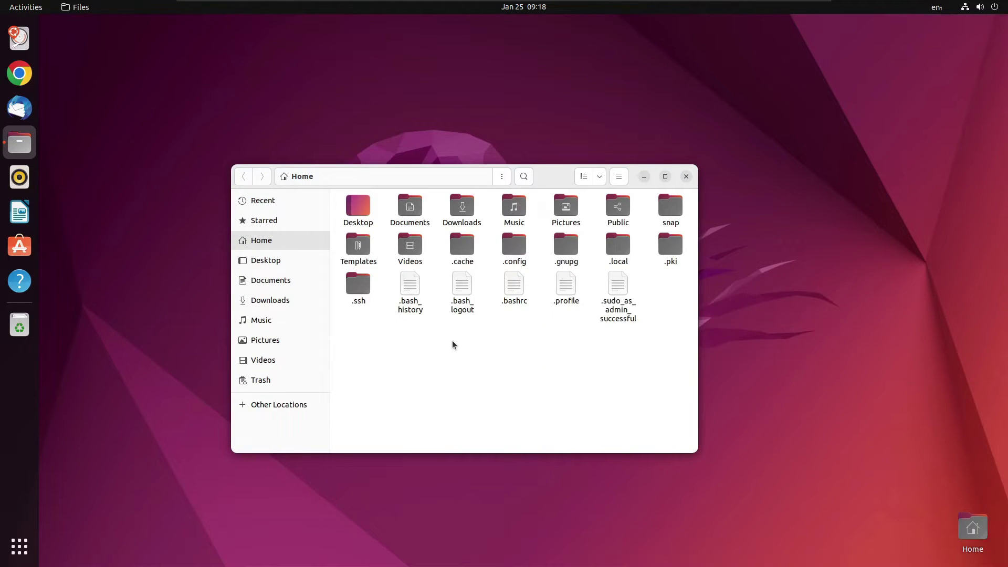
Step: Create .icons and .themes folders in Home, then open Downloads
key("ctrl+shift+n")
type(".icons")
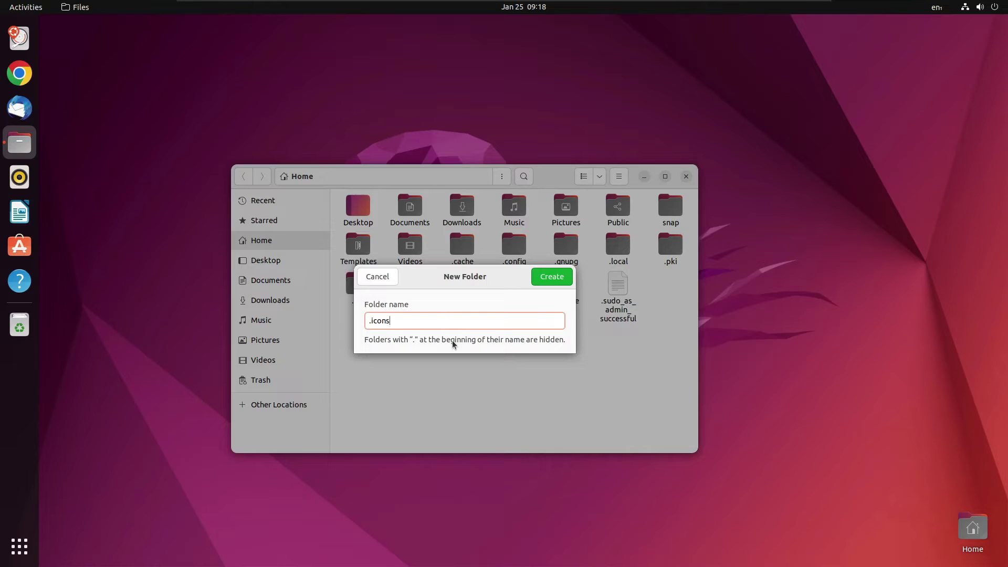
key("Return")
key("ctrl+shift+n")
type(".themes")
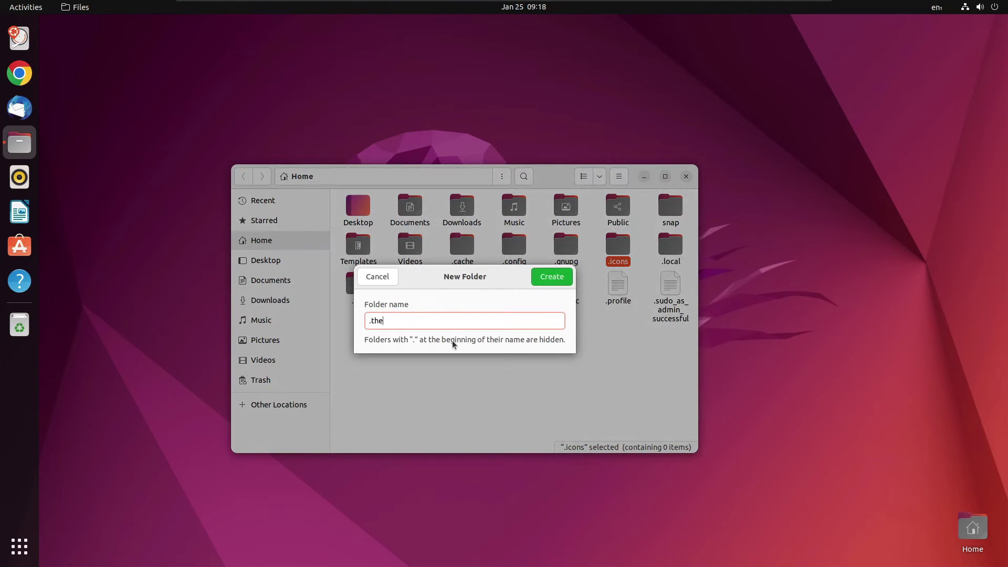
key("Return")
left_click(272, 302)
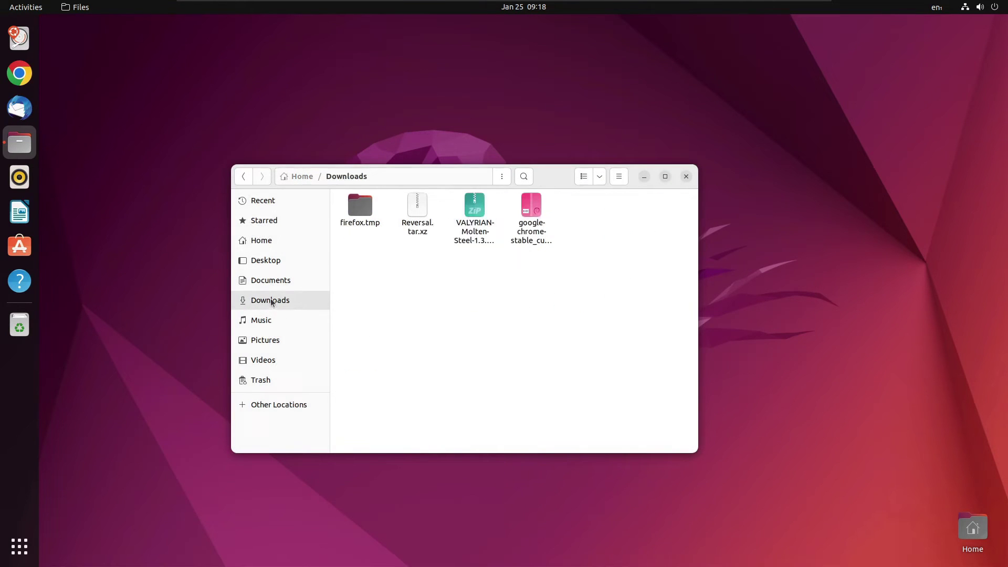
Step: Open the Valyrian zip in Archive Manager and select the VALYRIAN-Molten-Steel folder
double_click(475, 223)
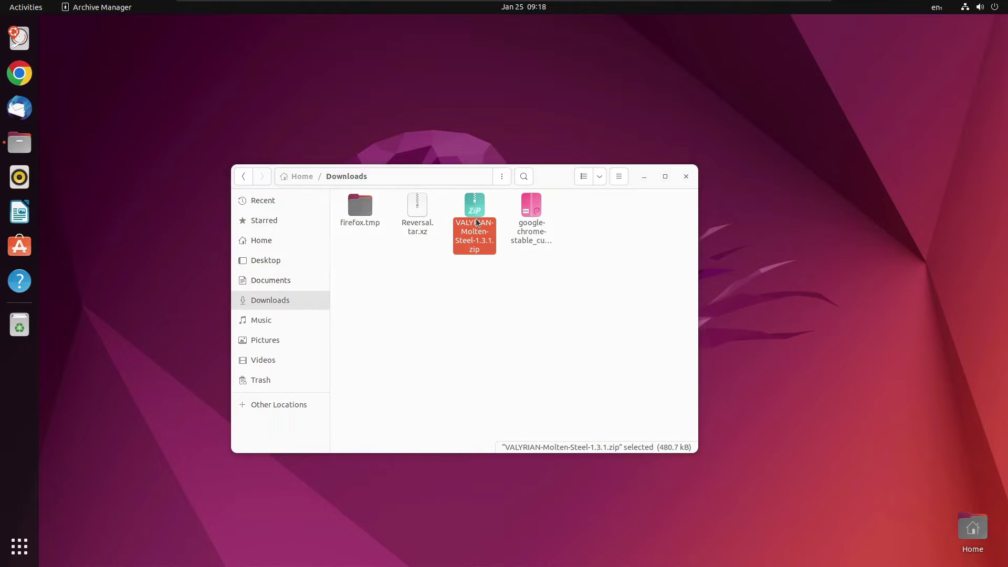
left_click_drag(194, 30, 681, 282)
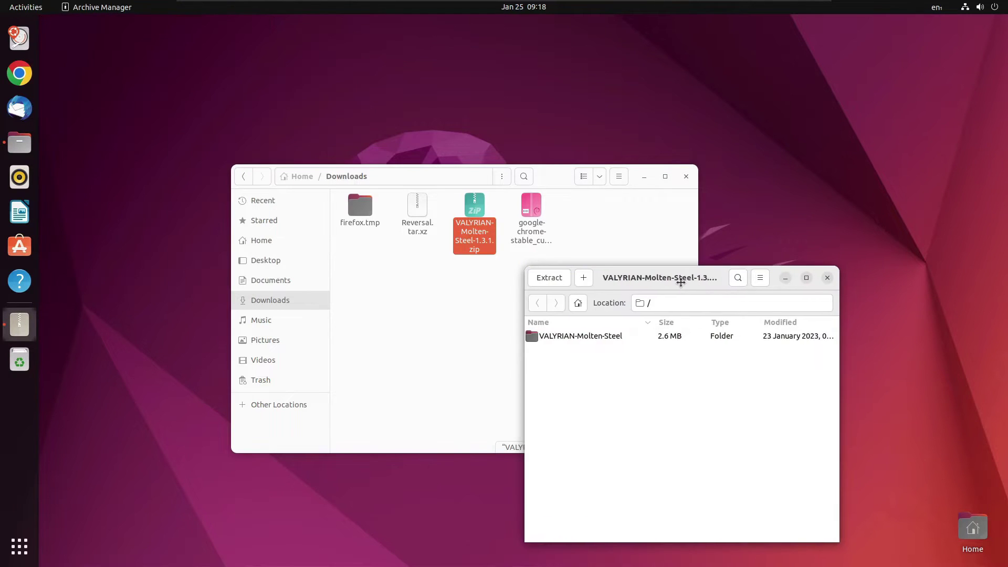
double_click(634, 336)
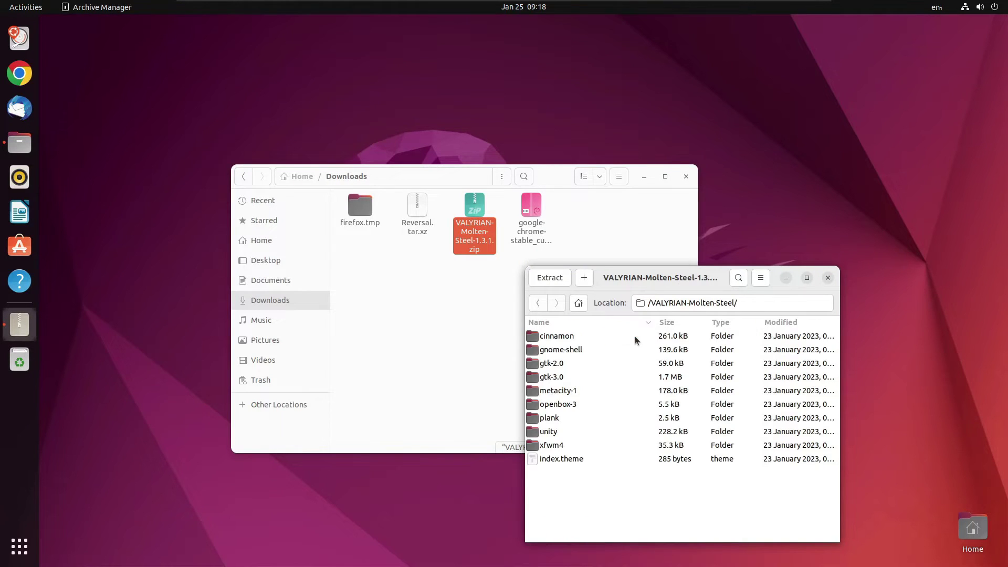
left_click(538, 302)
left_click(591, 340)
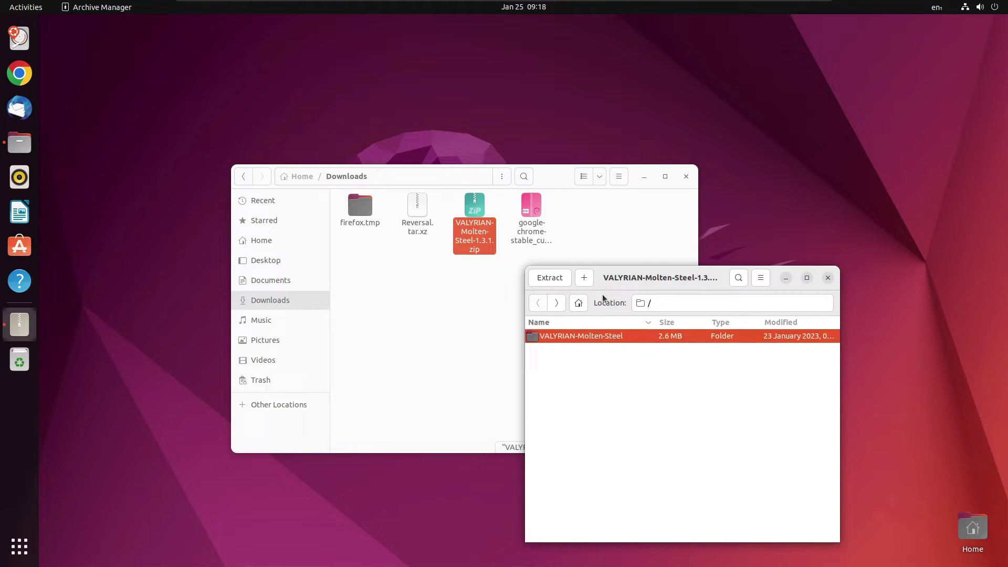
Step: Extract VALYRIAN-Molten-Steel from the archive into ~/.themes
left_click(359, 290)
key("ctrl+n")
left_click(94, 136)
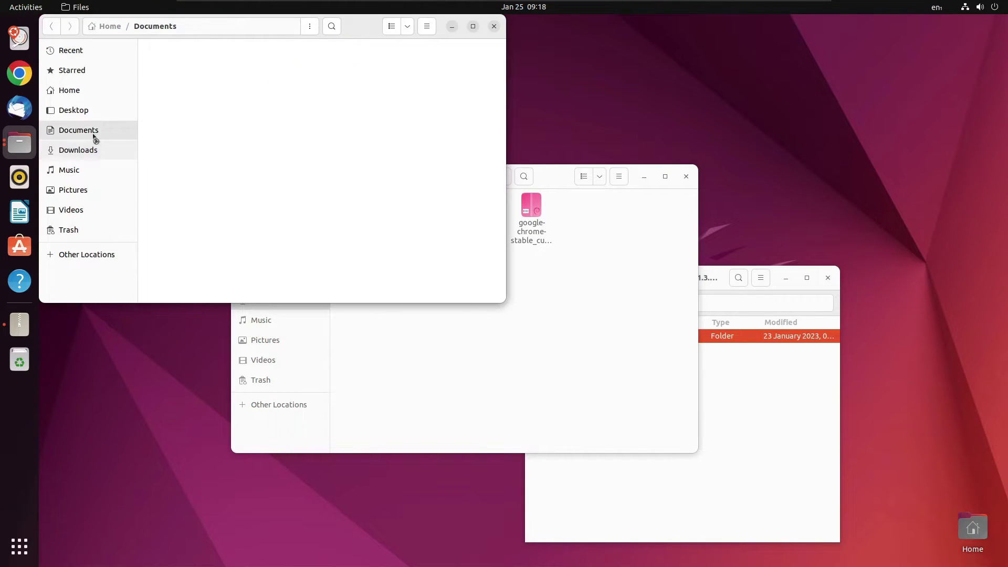
left_click(74, 89)
double_click(278, 147)
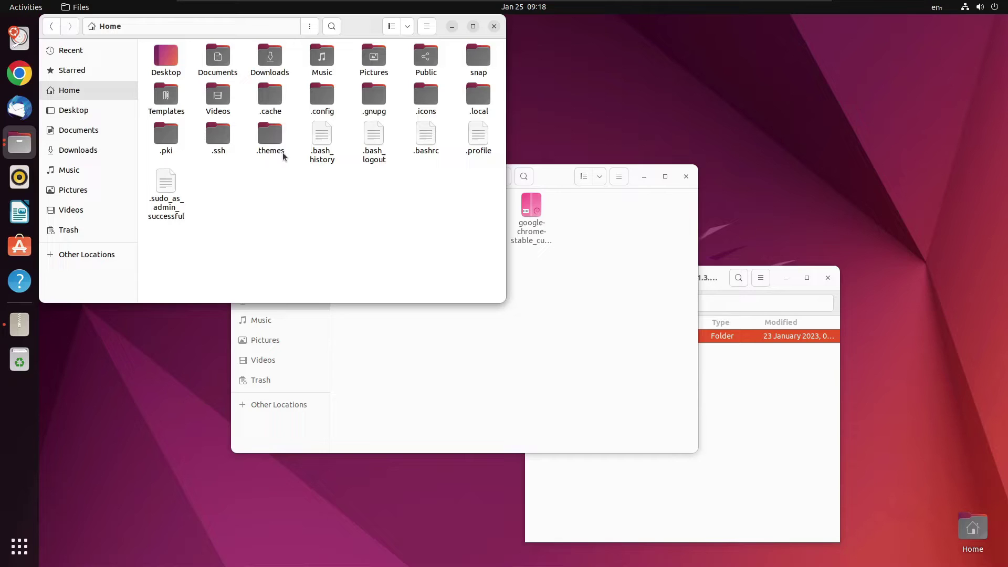
left_click_drag(581, 336, 316, 196)
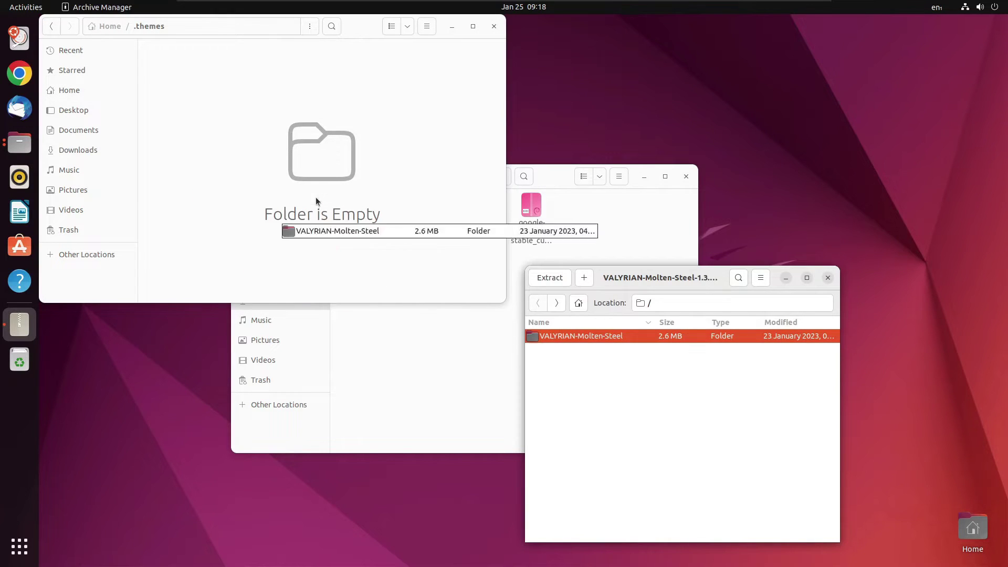
left_click_drag(589, 332, 286, 134)
left_click_drag(342, 34, 461, 288)
Step: Extract the Reversal icon sets from Reversal.tar.xz into ~/.icons and close the windows
left_click(172, 287)
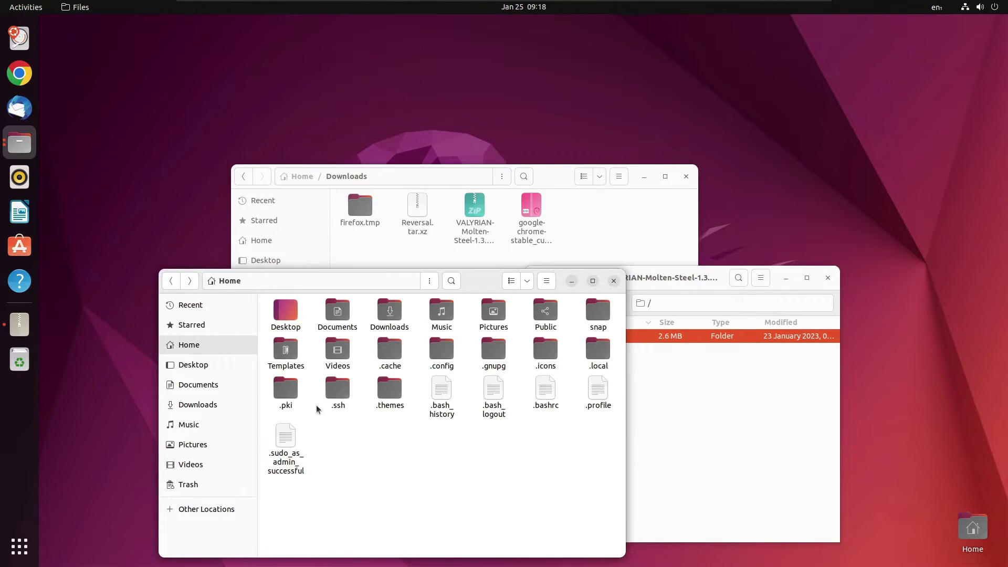
double_click(556, 358)
left_click(804, 355)
left_click(828, 277)
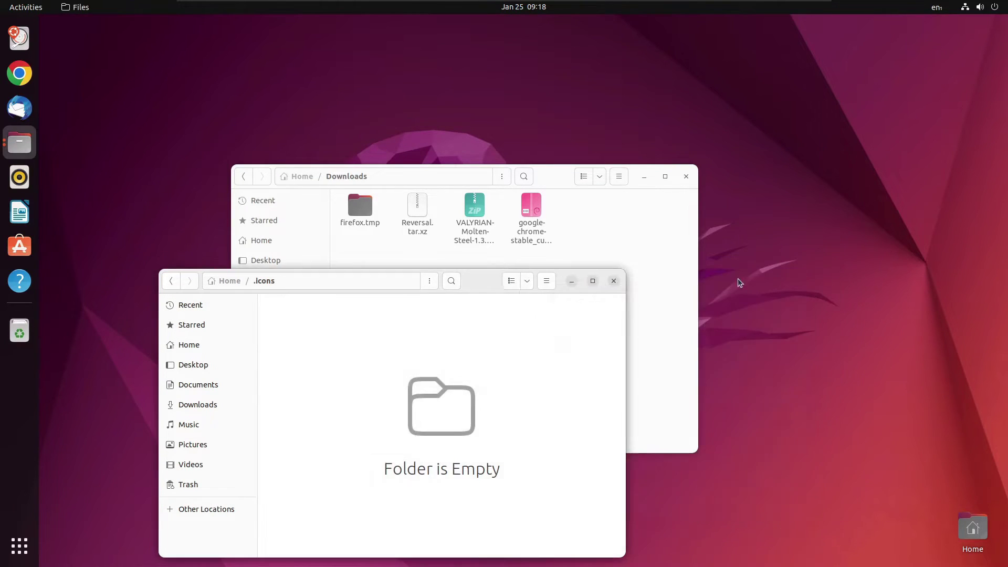
double_click(417, 210)
left_click(376, 493)
left_click(68, 84)
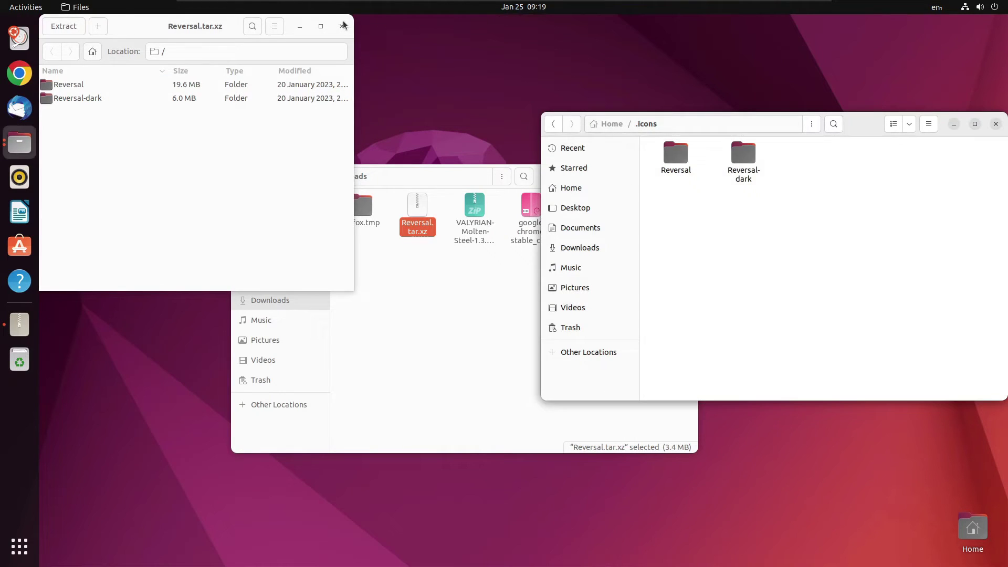
key("ctrl+w")
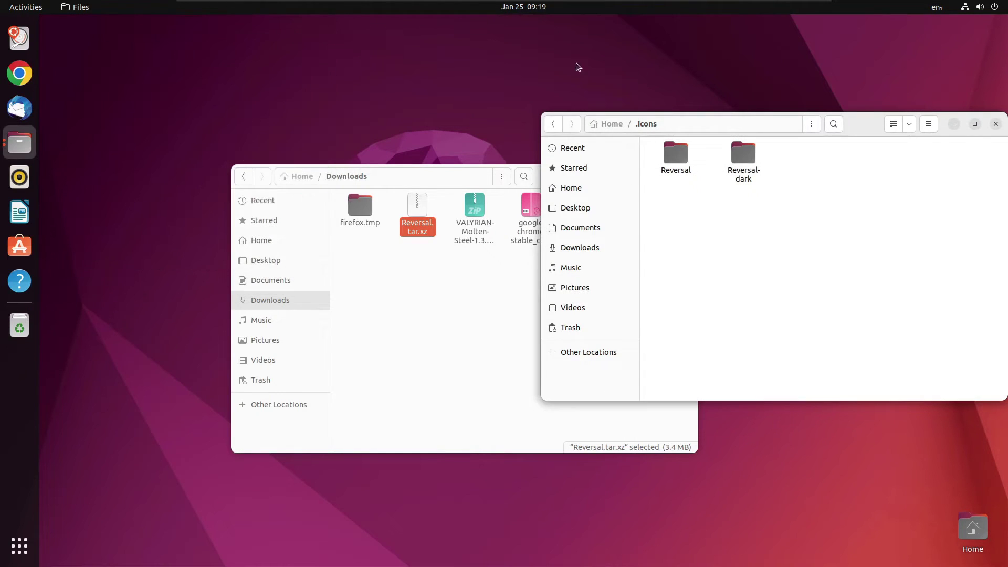
left_click(996, 124)
Step: Run 'sudo apt install conky jq curl lua5.4' in a terminal and confirm with y
left_click(686, 177)
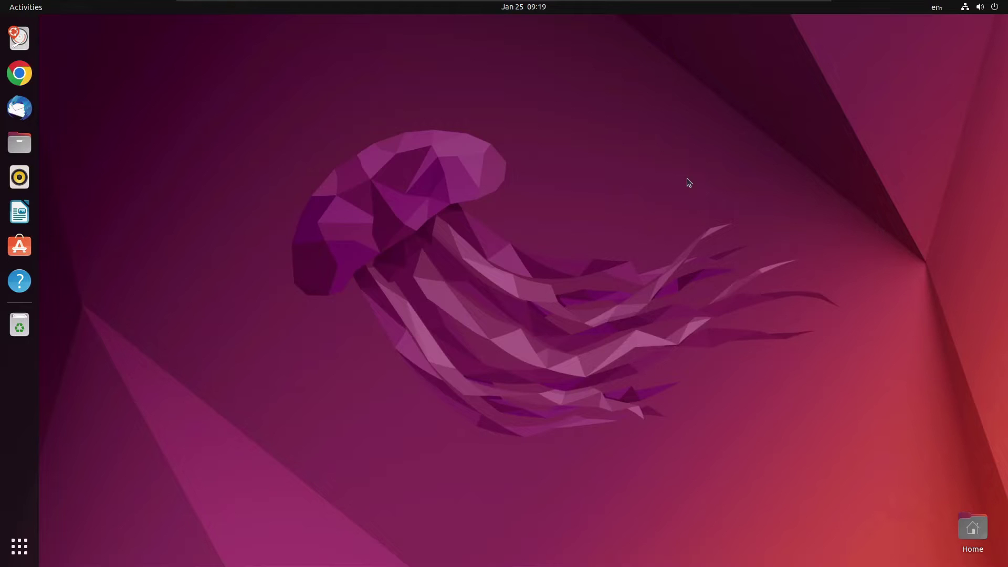
key("ctrl+alt+t")
left_click_drag(349, 41, 450, 169)
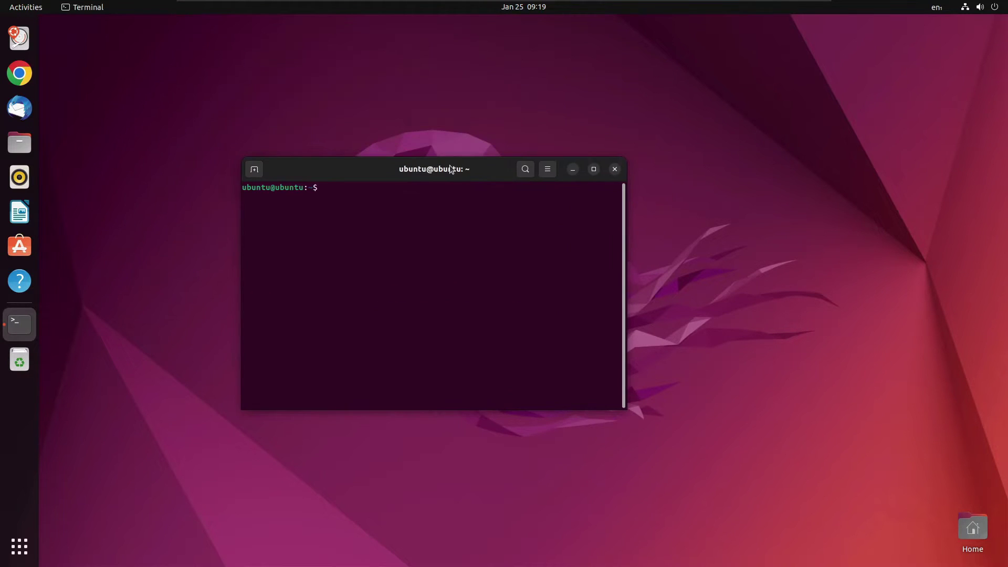
type("sudo apt ins")
type("ta;l")
type("l conk")
type("y jq curl")
type(" lua5.4")
key("Return")
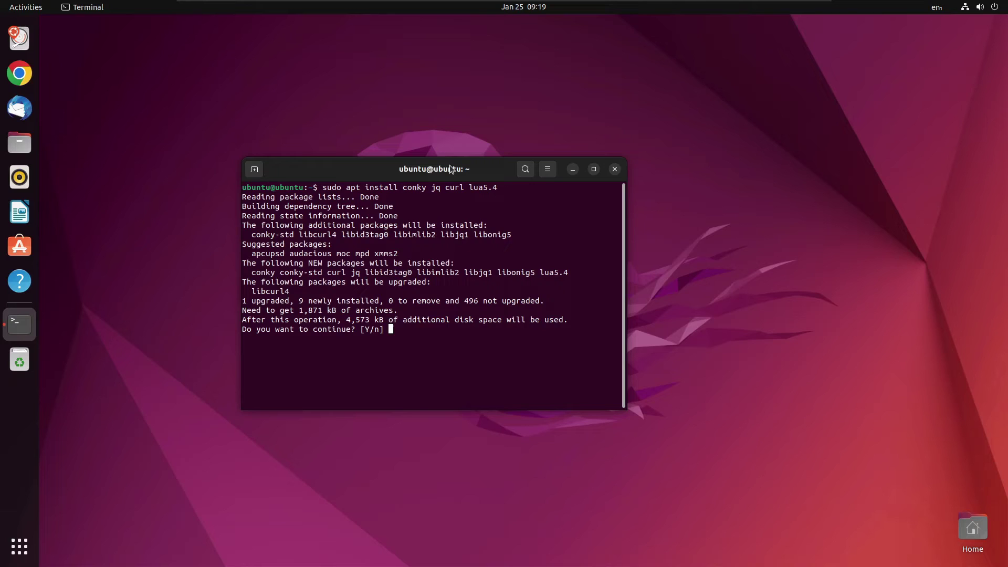
type("y")
key("Return")
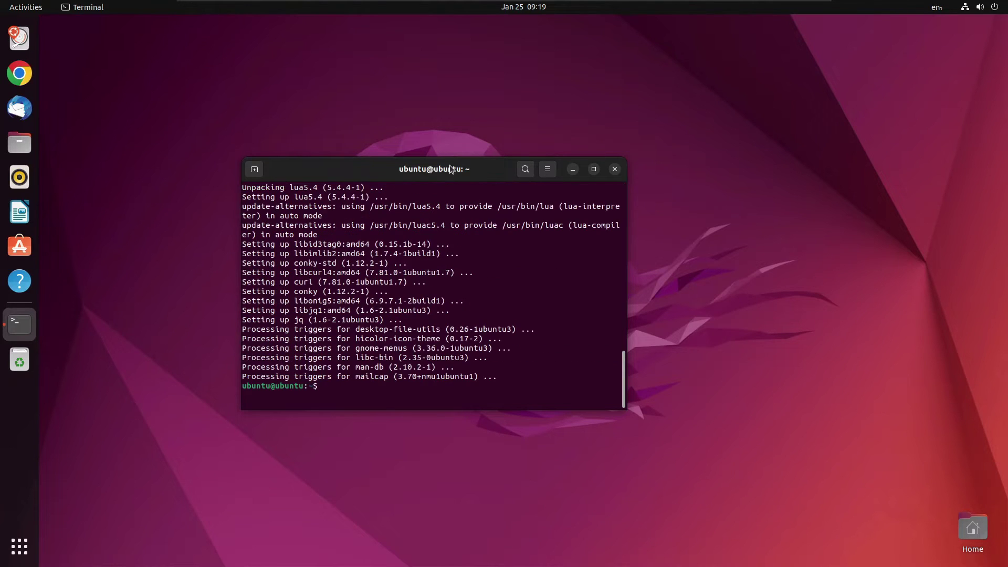
key("Up")
key("BackSpace")
key("BackSpace")
key("BackSpace")
key("BackSpace")
key("BackSpace")
key("BackSpace")
key("BackSpace")
key("BackSpace")
key("BackSpace")
key("BackSpace")
key("BackSpace")
key("BackSpace")
key("BackSpace")
key("BackSpace")
key("BackSpace")
key("BackSpace")
Step: Install gnome-tweaks and launch Tweaks
type("gnome-tweaks")
key("Return")
left_click(19, 546)
type("tweak")
key("Return")
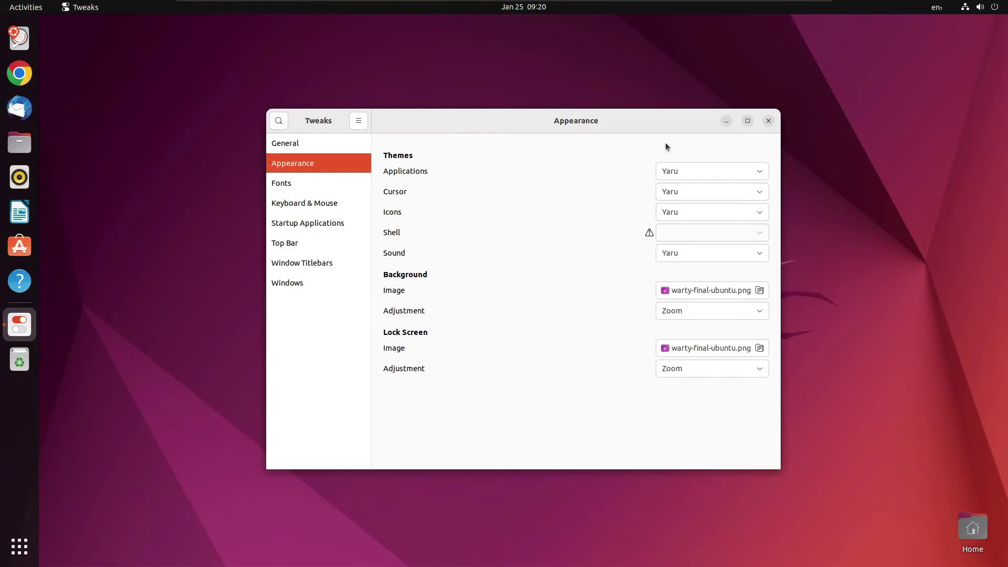
left_click_drag(619, 130, 510, 128)
Step: Set Applications to VALYRIAN-Molten-Steel and Icons to Reversal-dark under Appearance
left_click(587, 160)
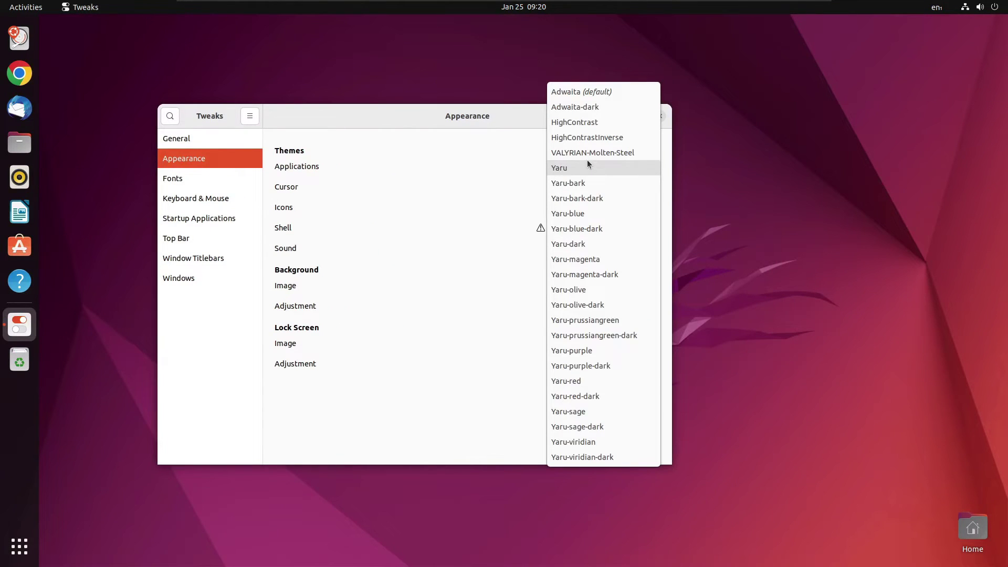
left_click(591, 152)
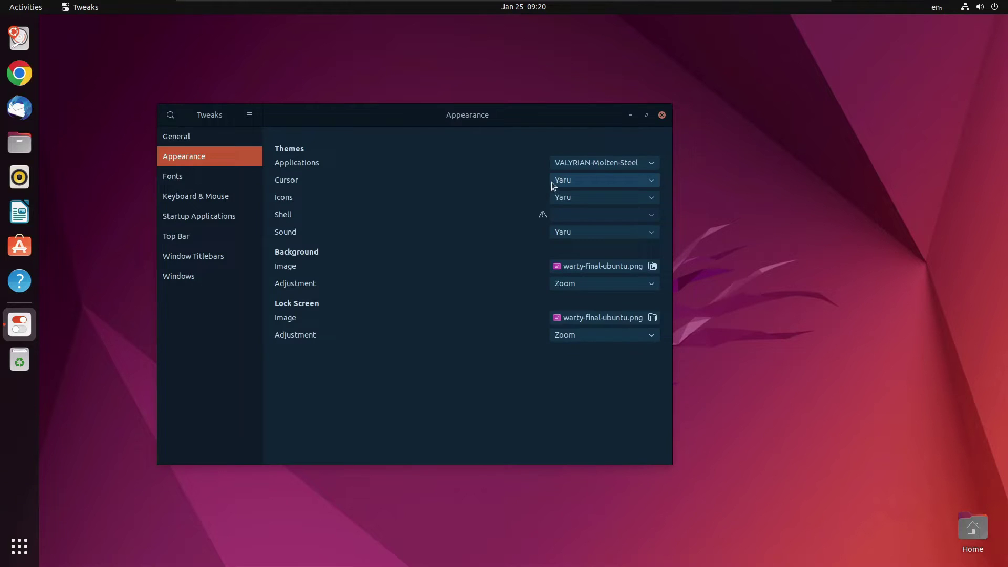
left_click_drag(495, 124, 447, 116)
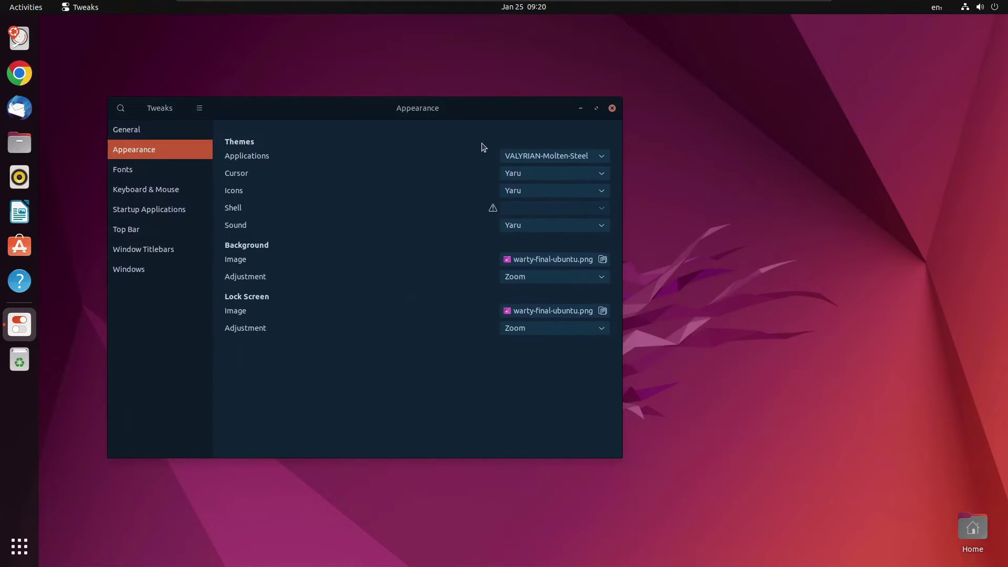
left_click(549, 190)
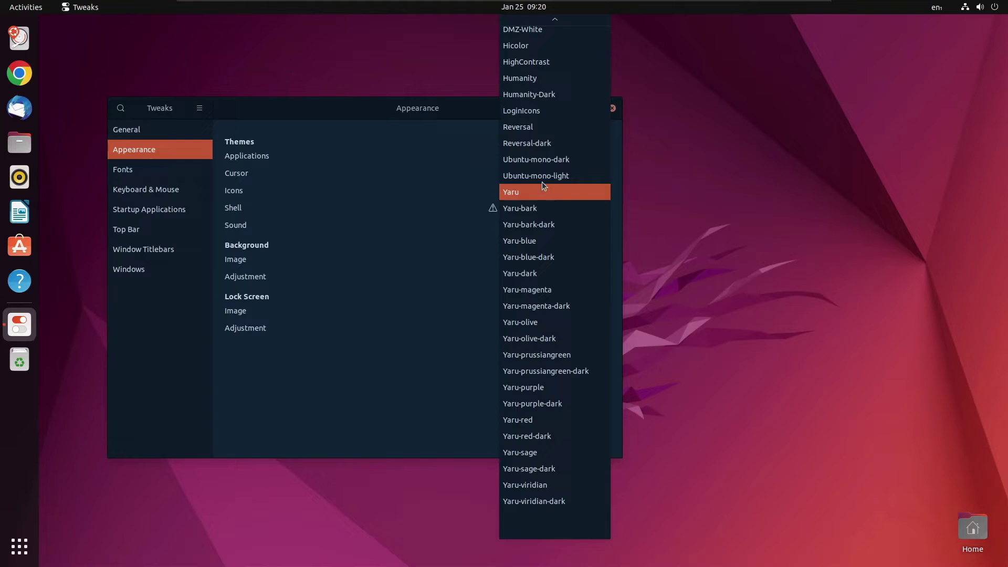
left_click(536, 144)
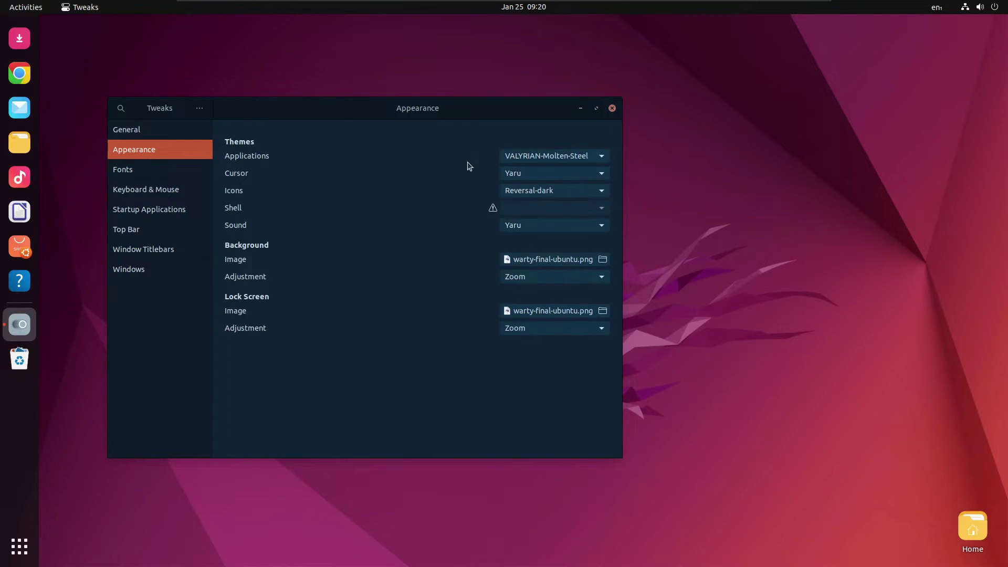
left_click_drag(322, 109, 373, 114)
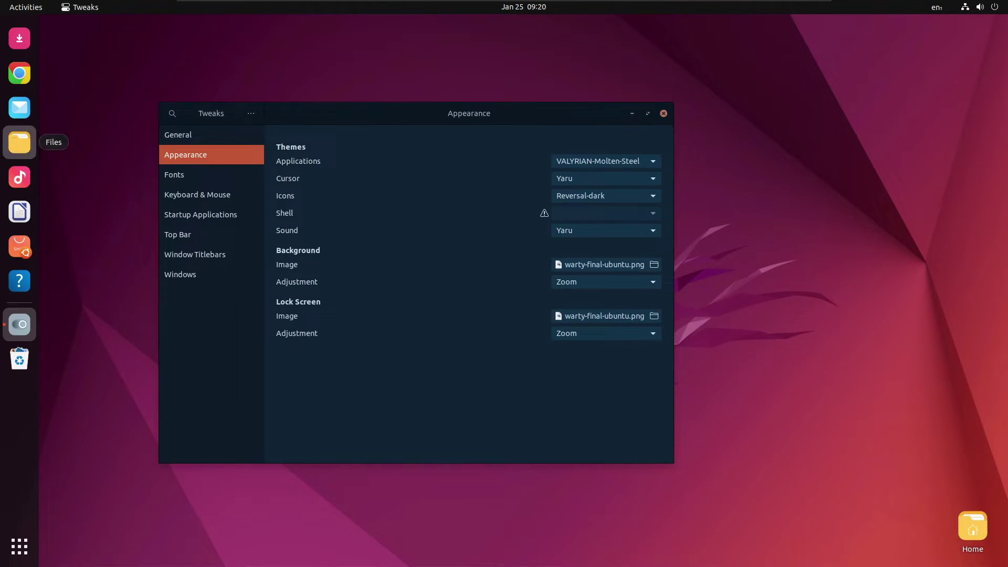
Step: Open Files at Home and toggle hidden files with Ctrl+H
left_click(20, 142)
left_click_drag(370, 25, 553, 155)
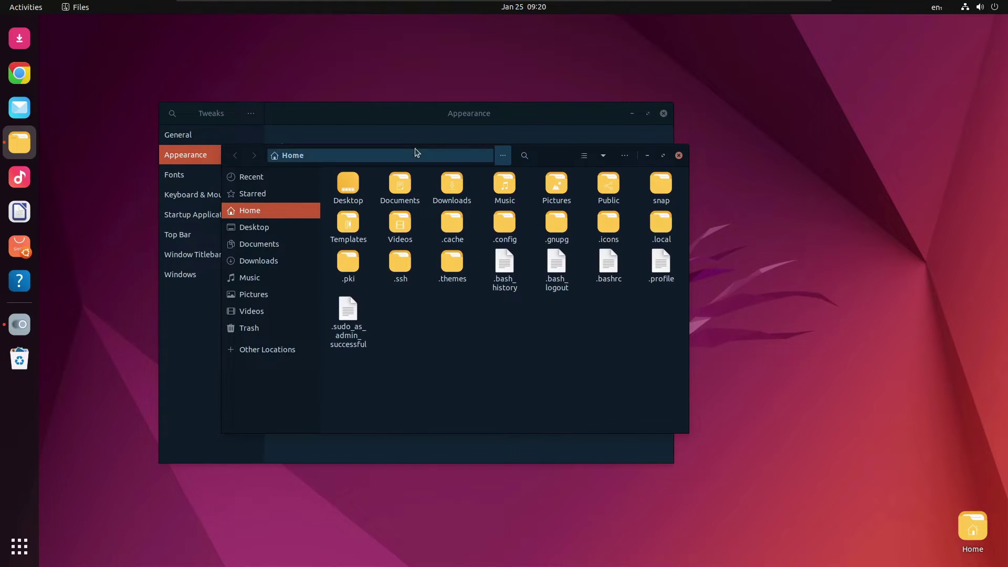
left_click_drag(549, 161, 687, 260)
key("ctrl+h")
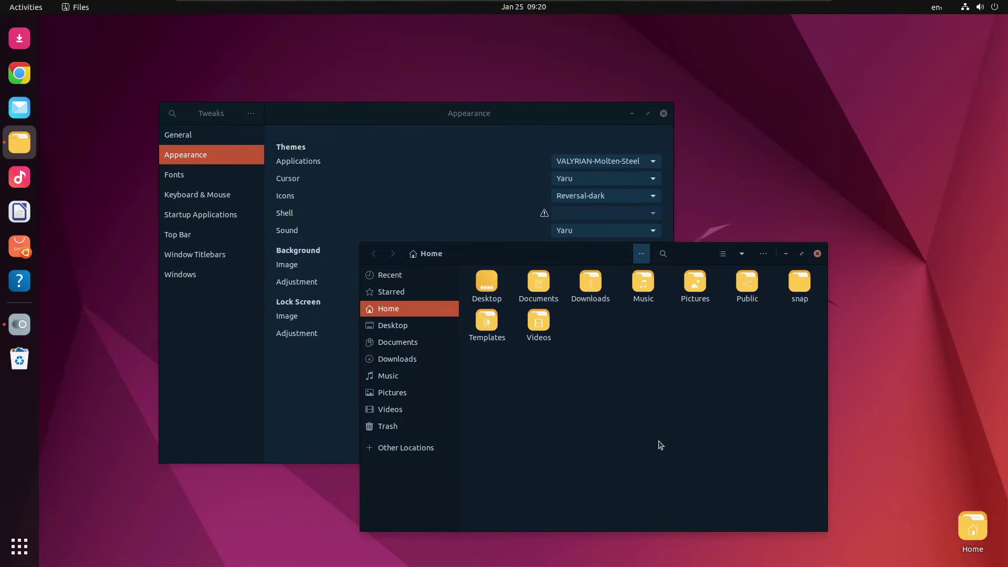
left_click(818, 254)
left_click_drag(372, 116, 433, 104)
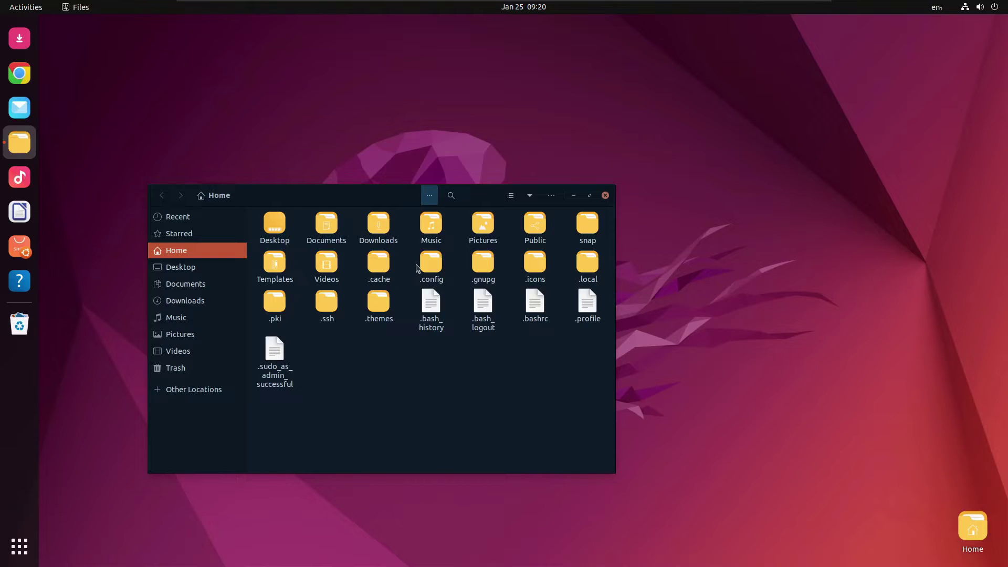
Step: Open .themes/VALYRIAN-Molten-Steel/gtk-3.0/gtk.css in Text Editor
double_click(378, 302)
double_click(290, 230)
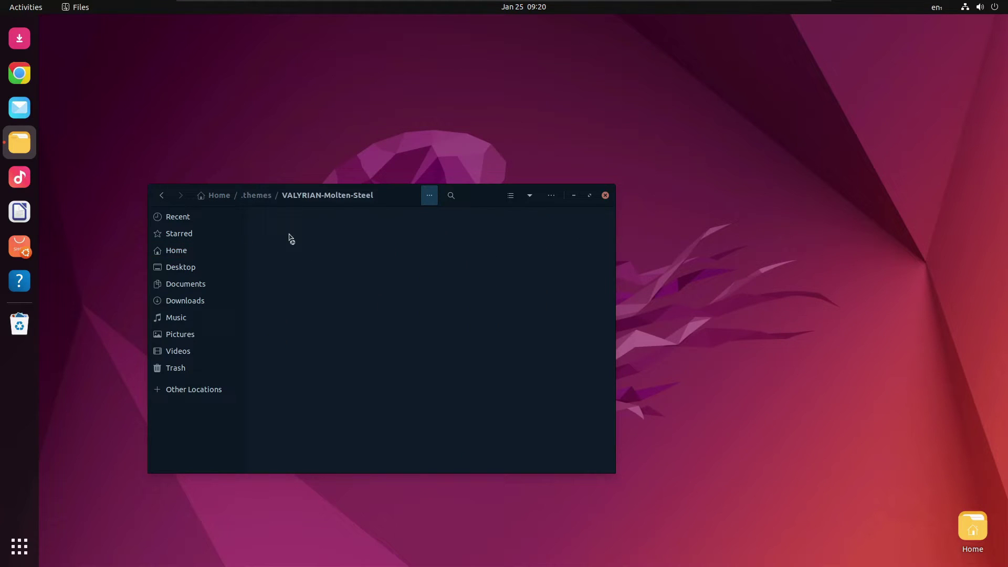
double_click(431, 224)
double_click(274, 225)
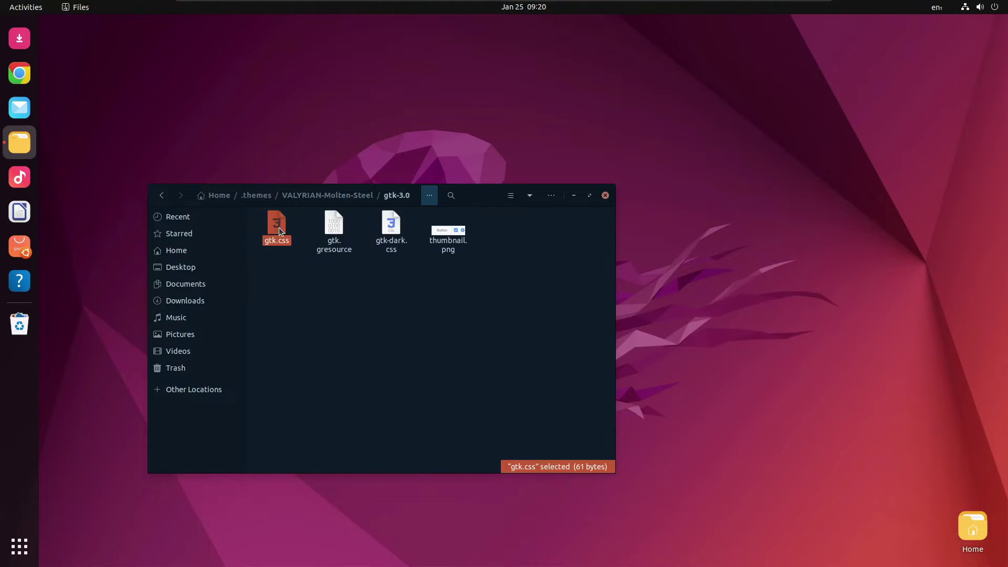
left_click_drag(356, 33, 505, 163)
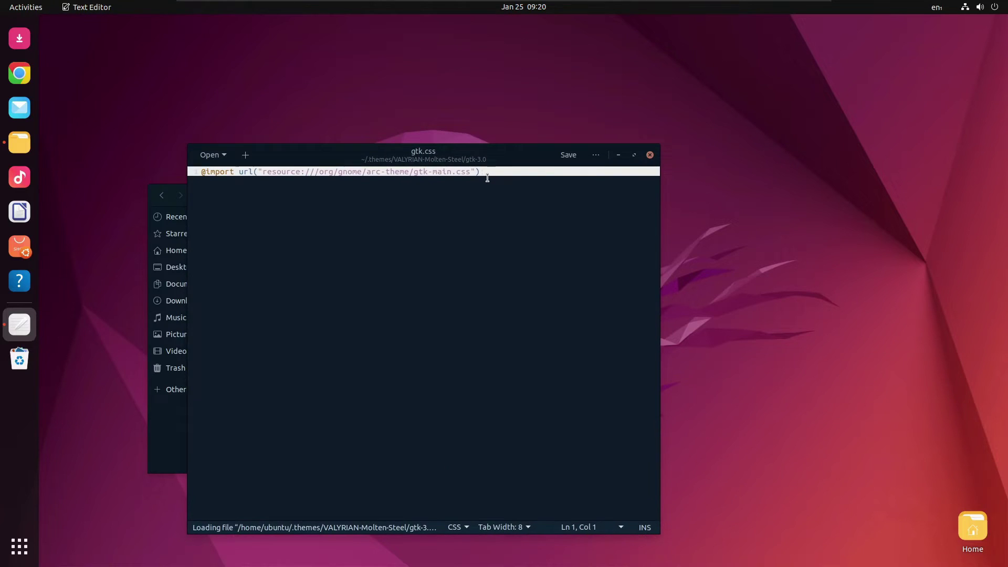
left_click(488, 178)
key("Return")
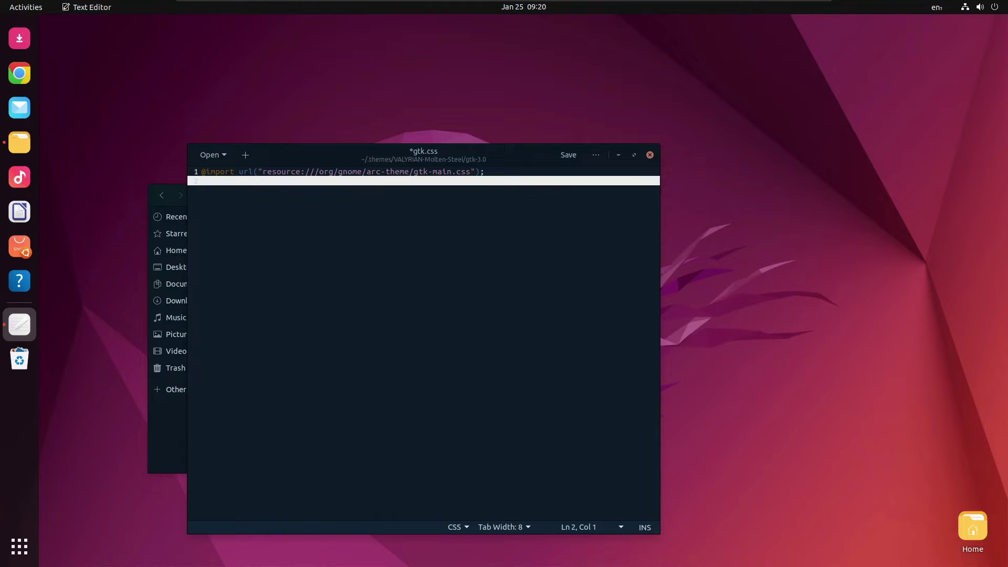
type("decordation")
key("Return")
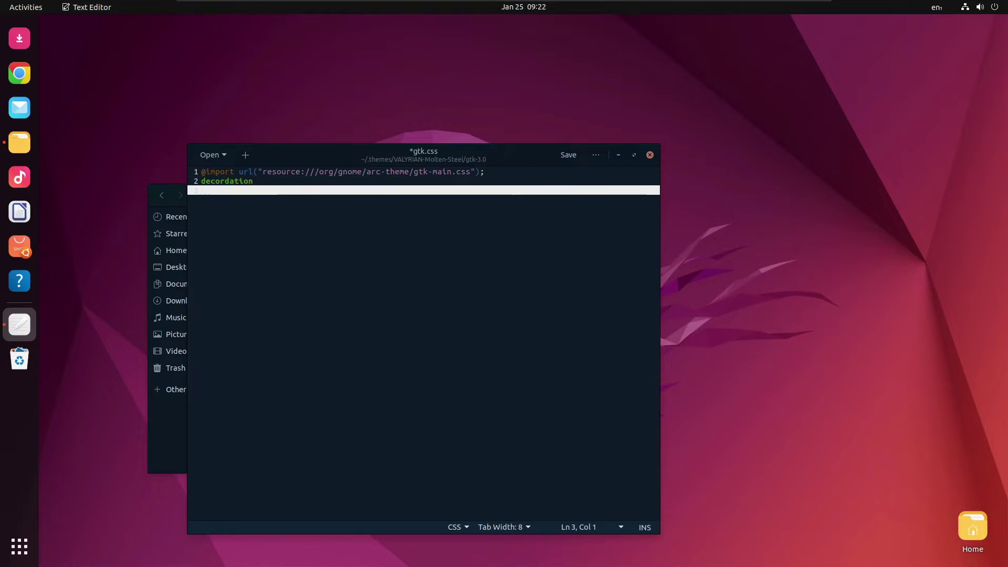
type("{")
key("Return")
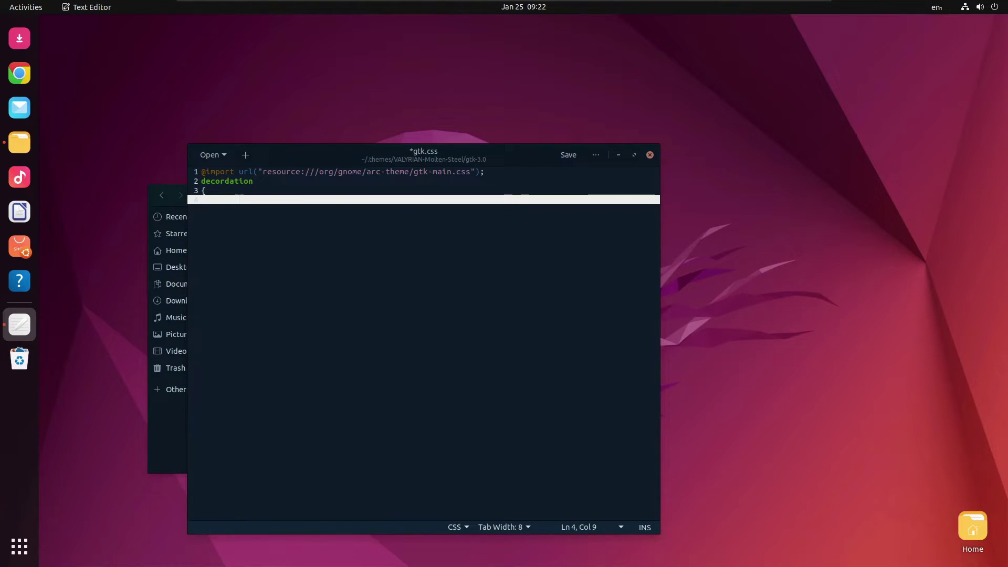
type("bo")
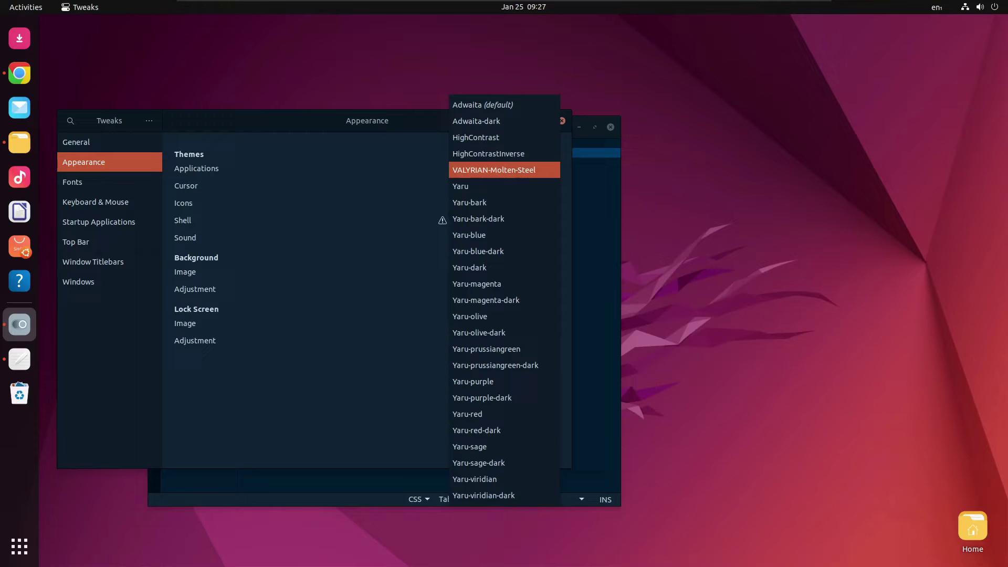
Step: Switch the Applications theme to HighContrastInverse and back to VALYRIAN-Molten-Steel
left_click(524, 158)
left_click(517, 175)
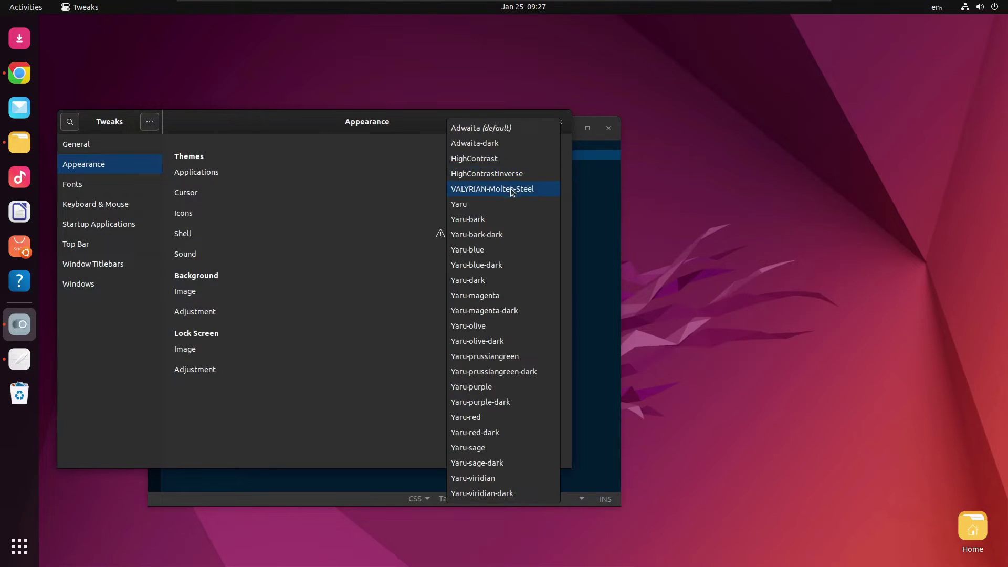
left_click(512, 192)
Step: Bring the gtk.css editor window in front of Tweaks
key("alt+Tab")
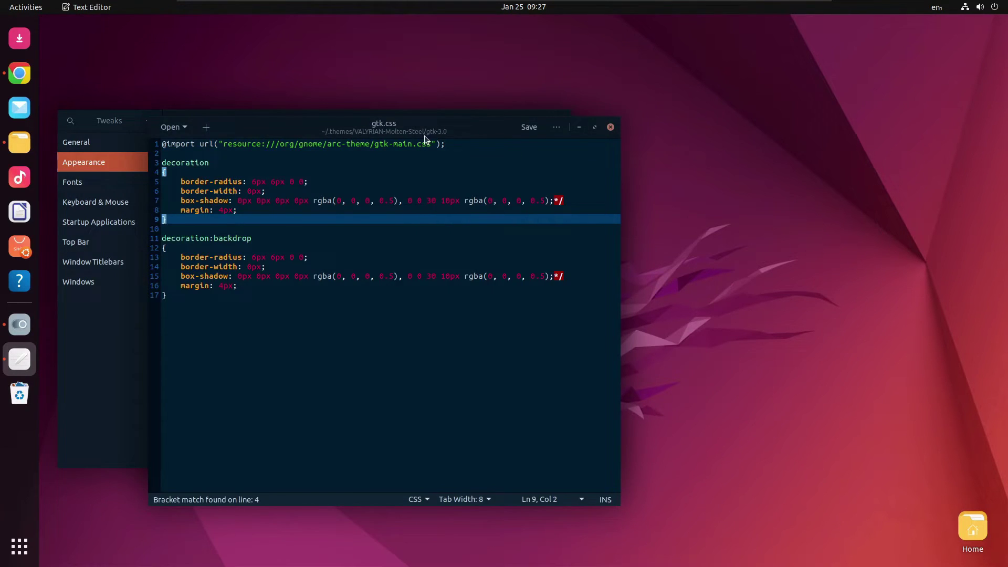
left_click_drag(425, 138, 681, 112)
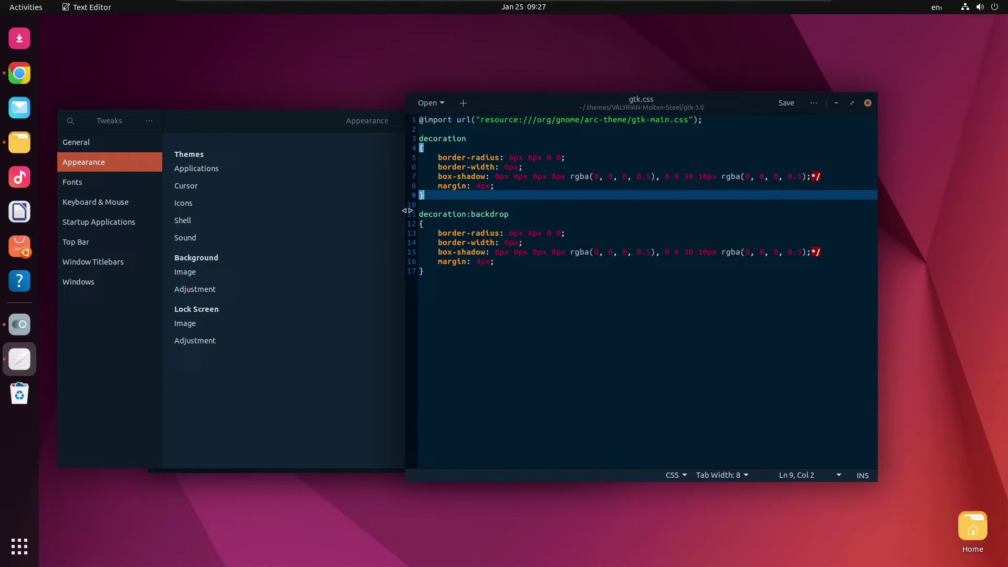
left_click_drag(346, 120, 472, 187)
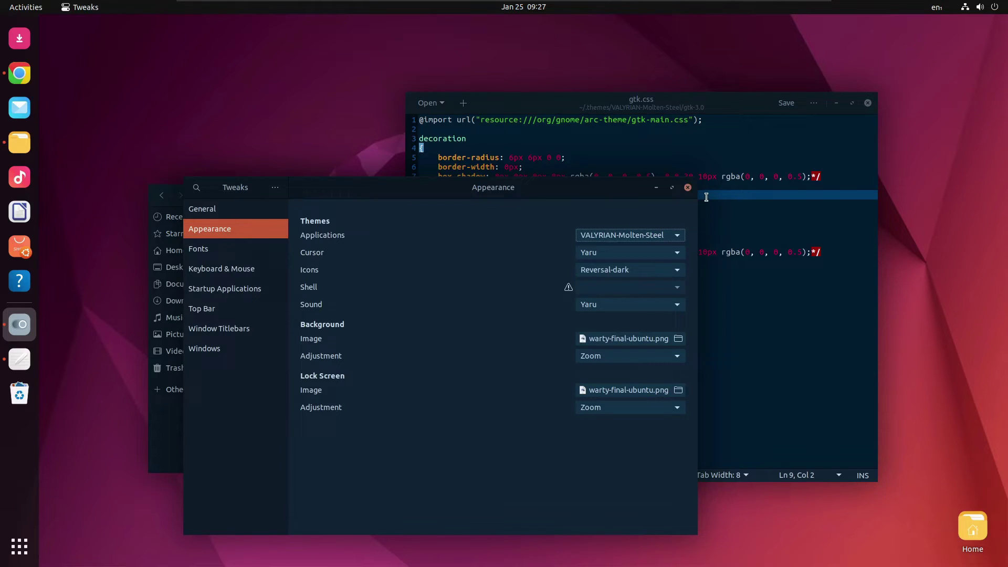
left_click_drag(493, 188, 461, 74)
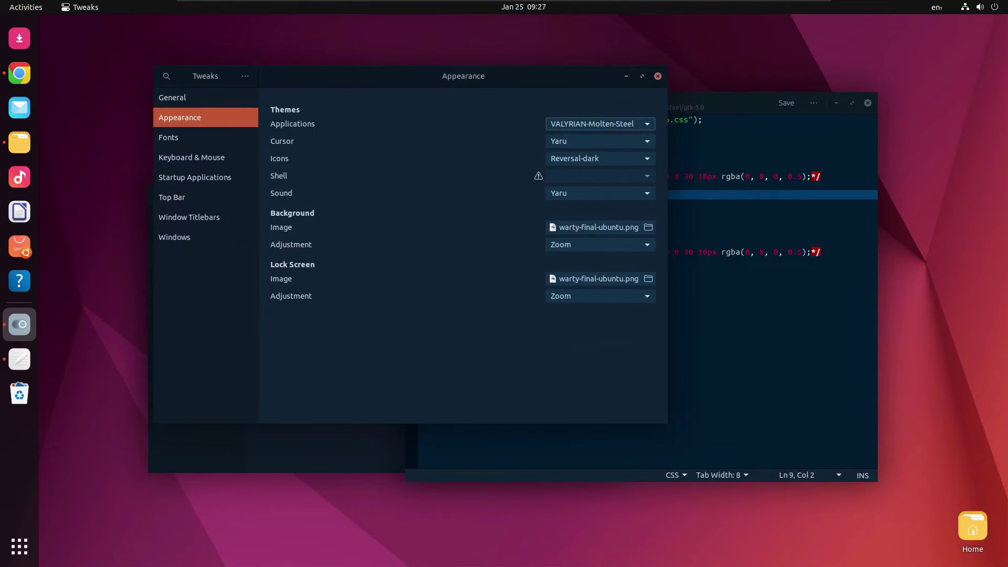
left_click_drag(732, 107, 448, 112)
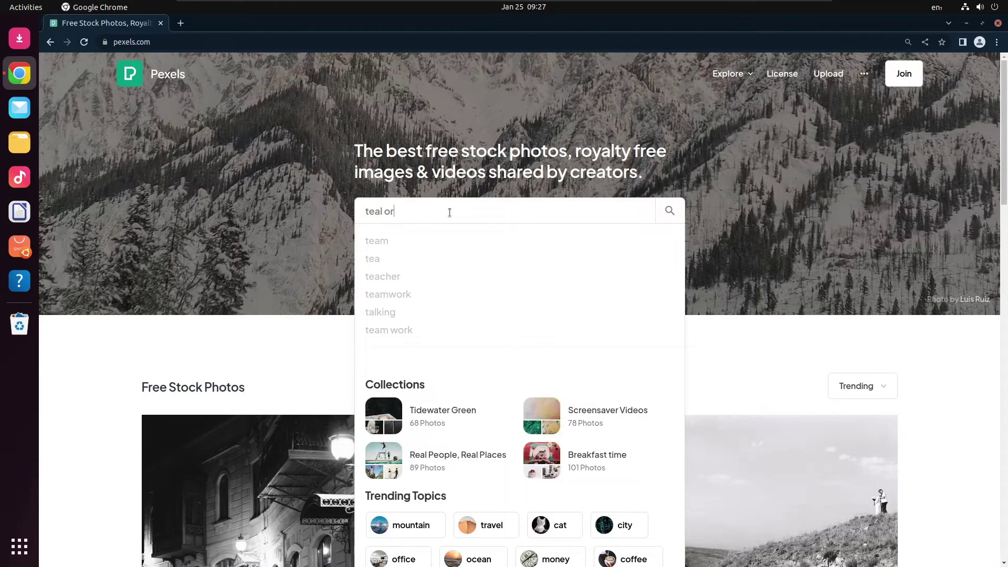
Step: Search Pexels for 'teal orange' and scroll through the photo results
type("ange")
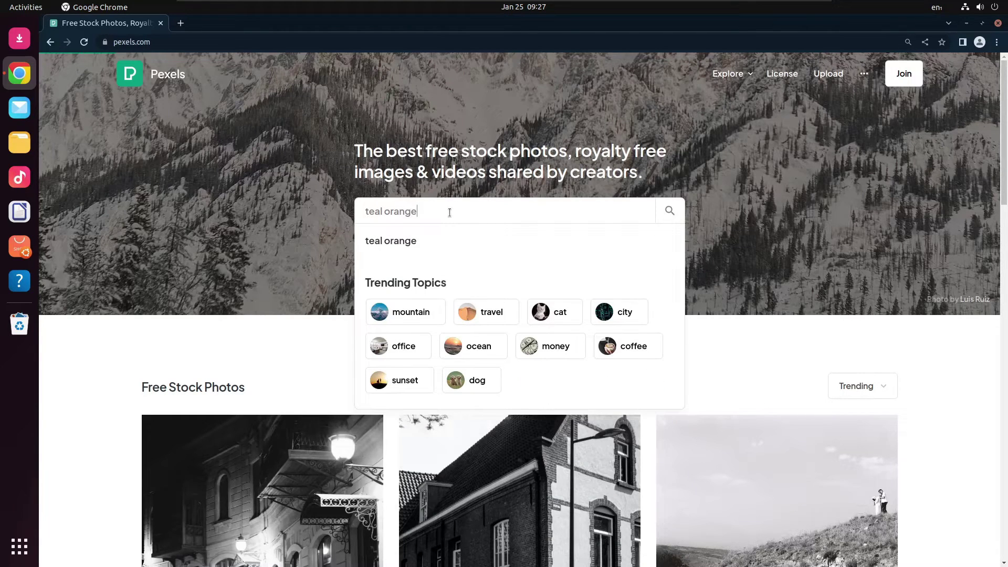
key("Return")
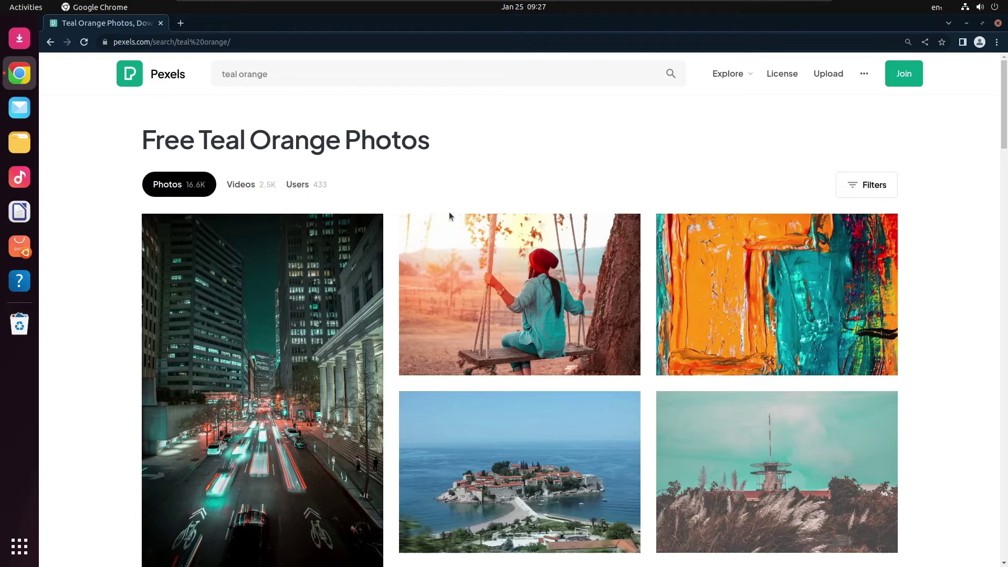
scroll(448, 212, "down", 10)
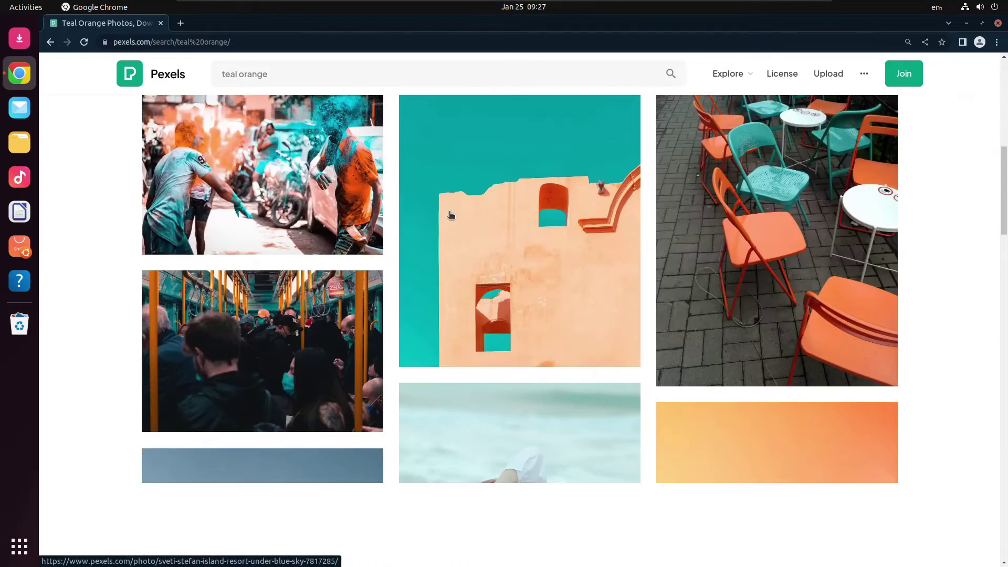
scroll(450, 215, "down", 5)
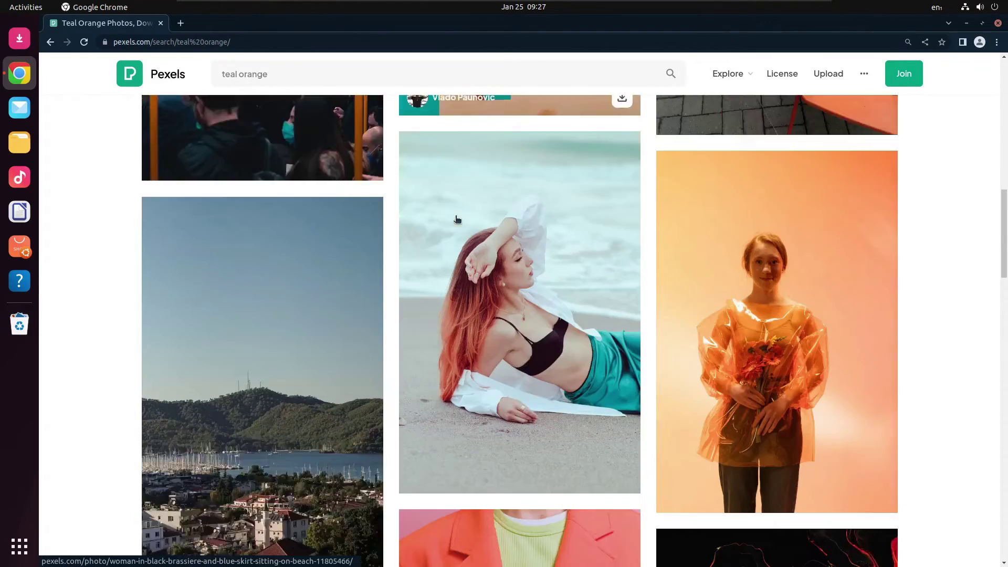
scroll(457, 219, "down", 15)
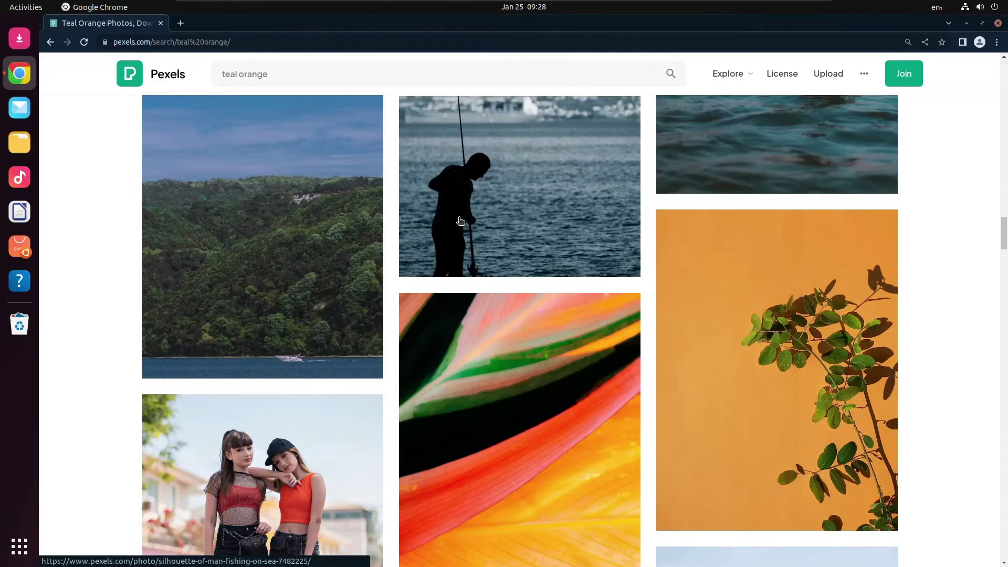
scroll(460, 220, "down", 7)
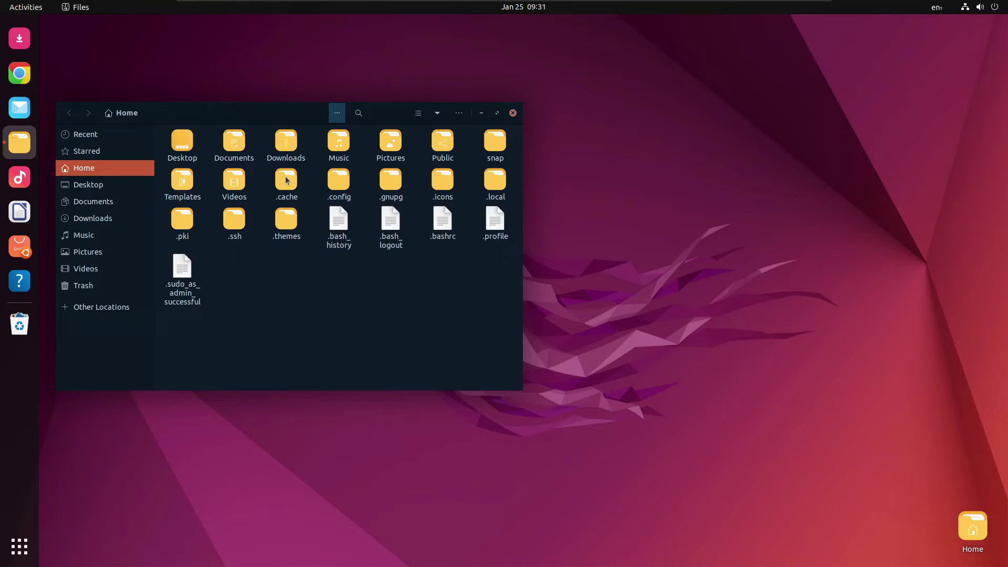
Step: Set the downloaded teal-and-orange city photo in Downloads as the desktop wallpaper
left_click(95, 219)
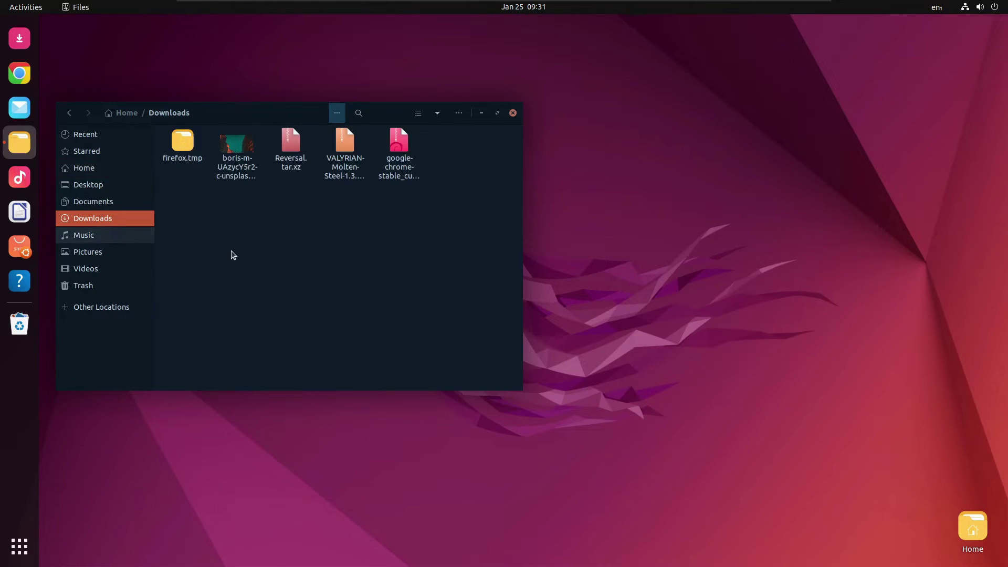
right_click(245, 148)
left_click(282, 281)
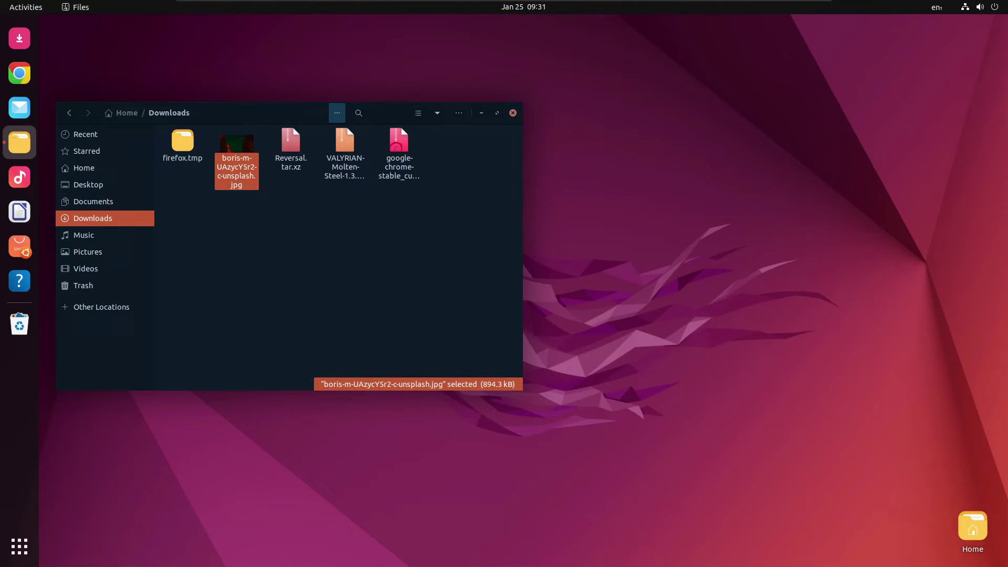
left_click_drag(392, 121, 598, 135)
Step: Go to the Home folder and hide its hidden files with Ctrl+H
left_click(559, 215)
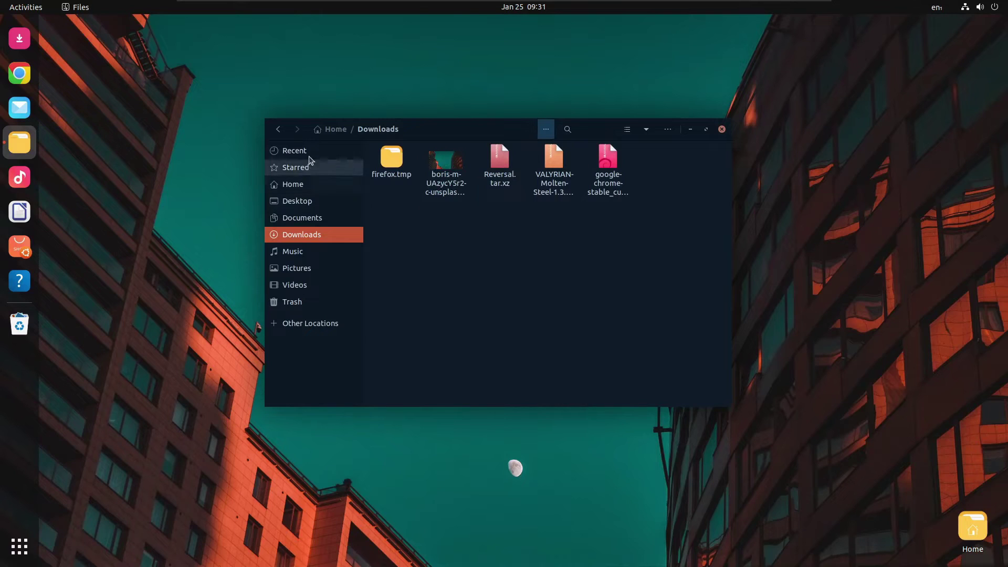
left_click(304, 153)
left_click(297, 185)
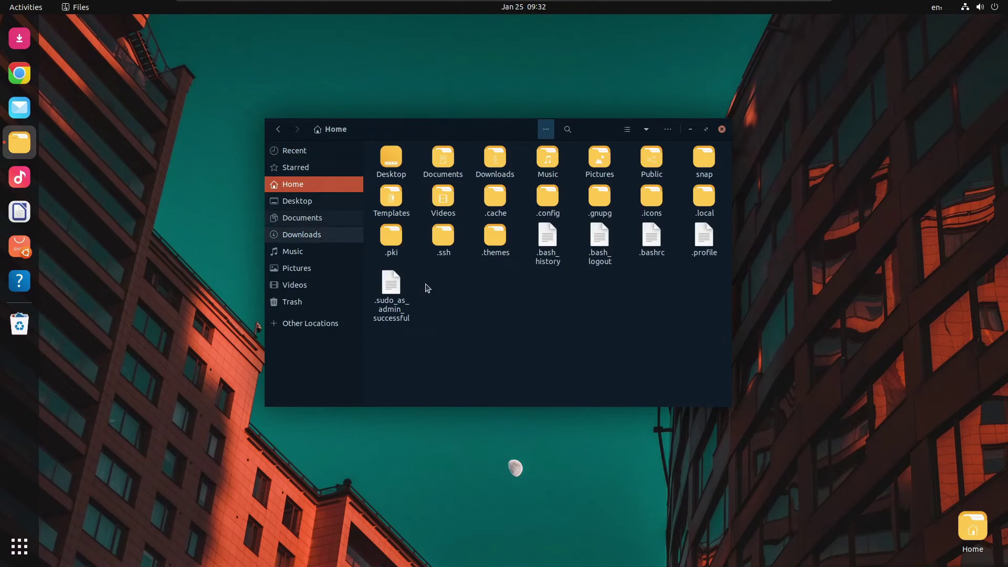
key("ctrl+h")
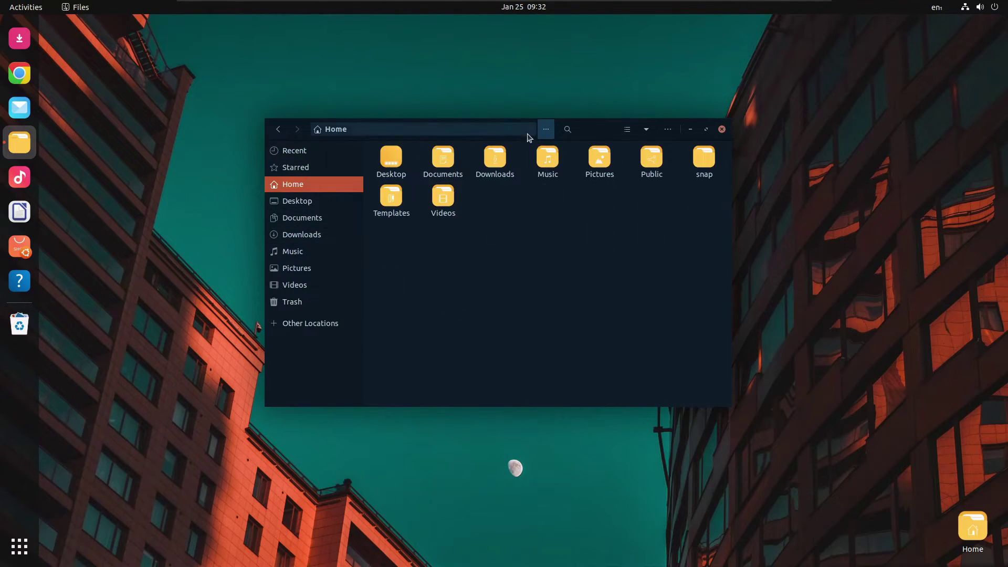
left_click_drag(600, 129, 568, 230)
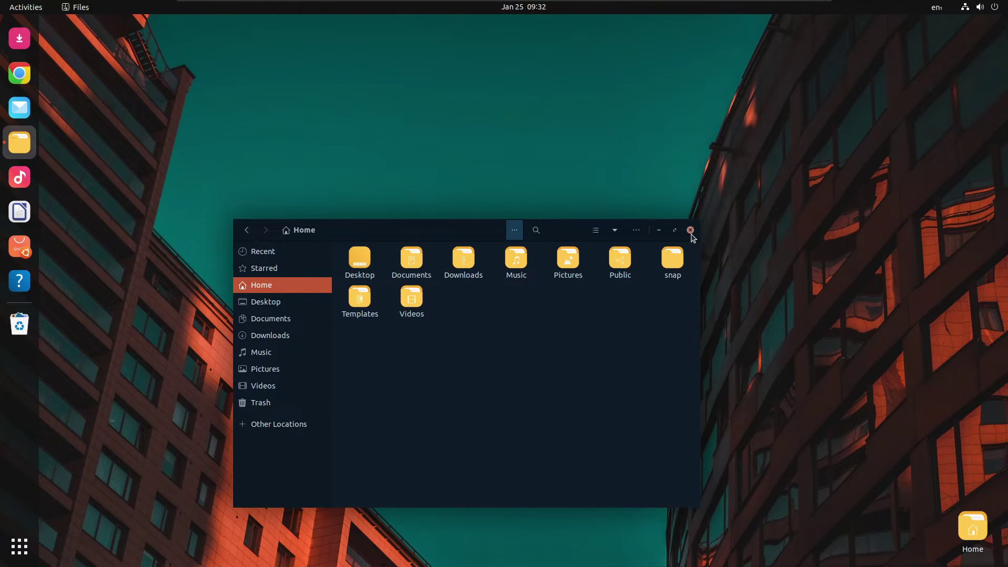
left_click_drag(563, 228, 627, 96)
Step: Reduce the dock icon size from 48 to 32 in Settings' Appearance panel
key("ctrl+w")
right_click(195, 329)
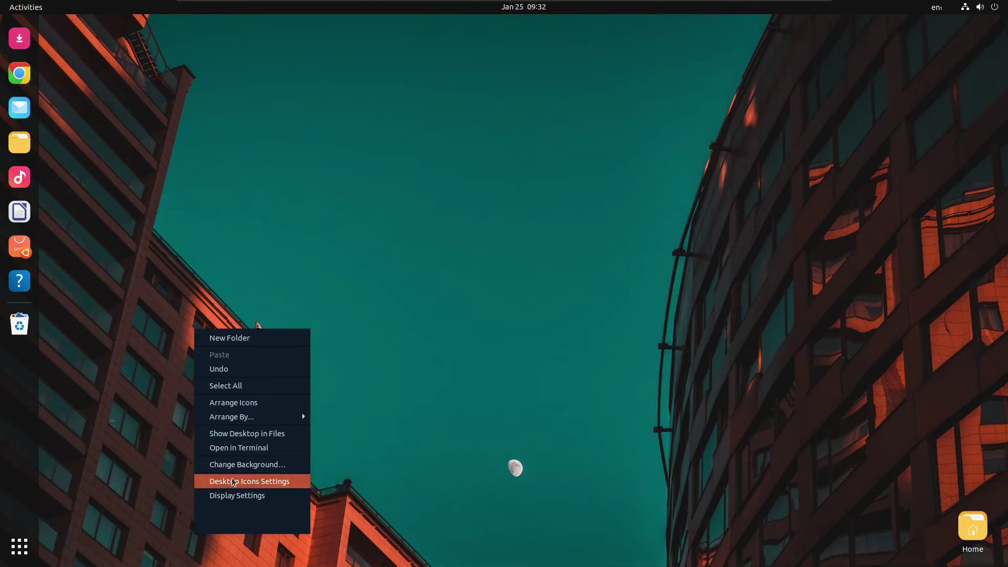
left_click(234, 495)
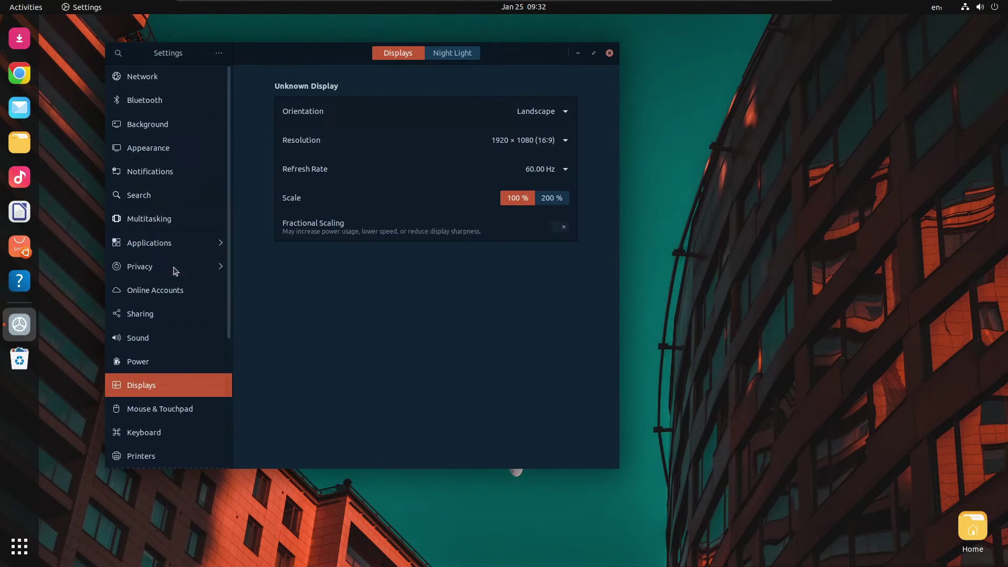
left_click(148, 148)
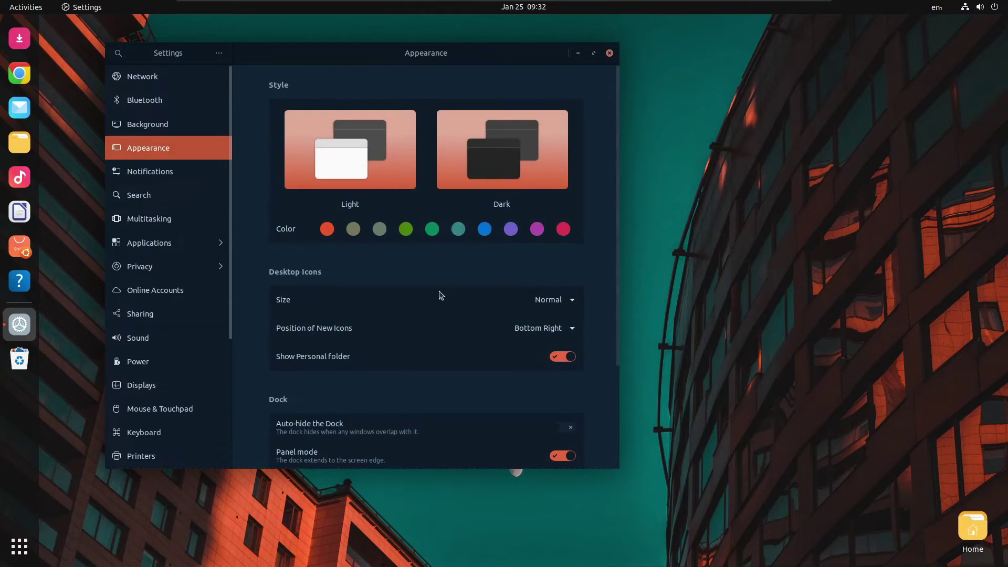
scroll(383, 383, "down", 5)
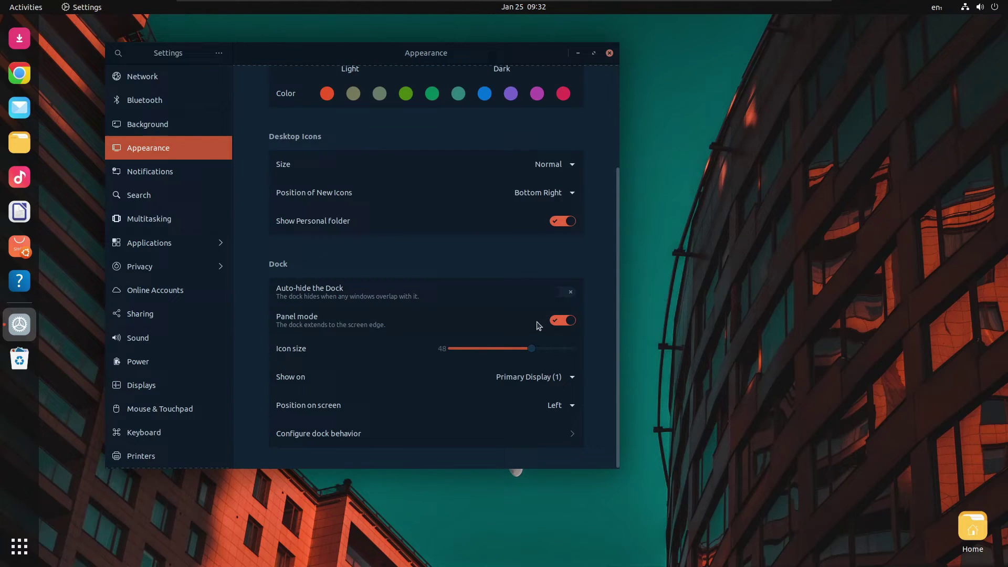
left_click_drag(488, 354, 496, 352)
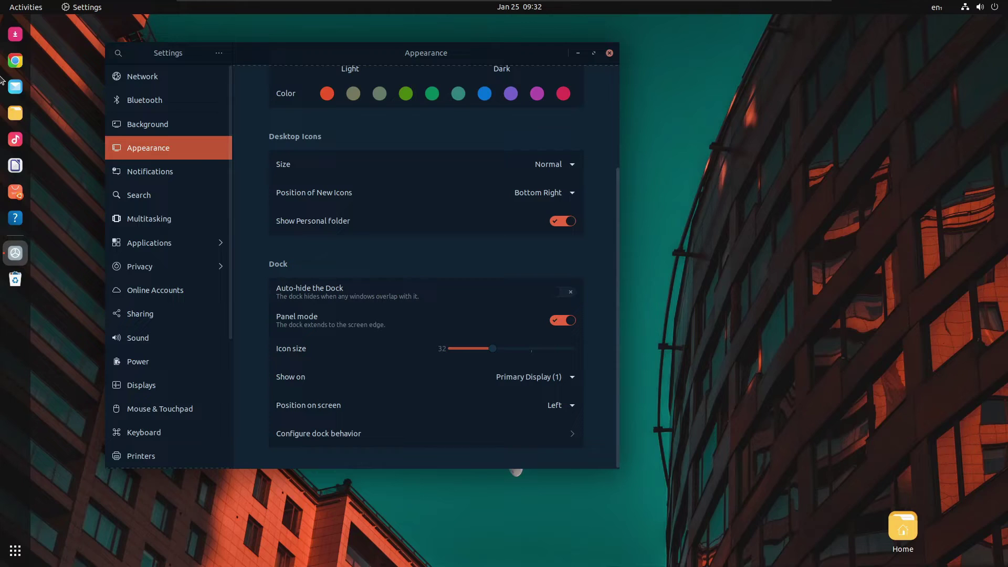
left_click(15, 61)
Step: Find the User Themes extension page and add GNOME Shell integration to Chrome
type("gnome shell extensions")
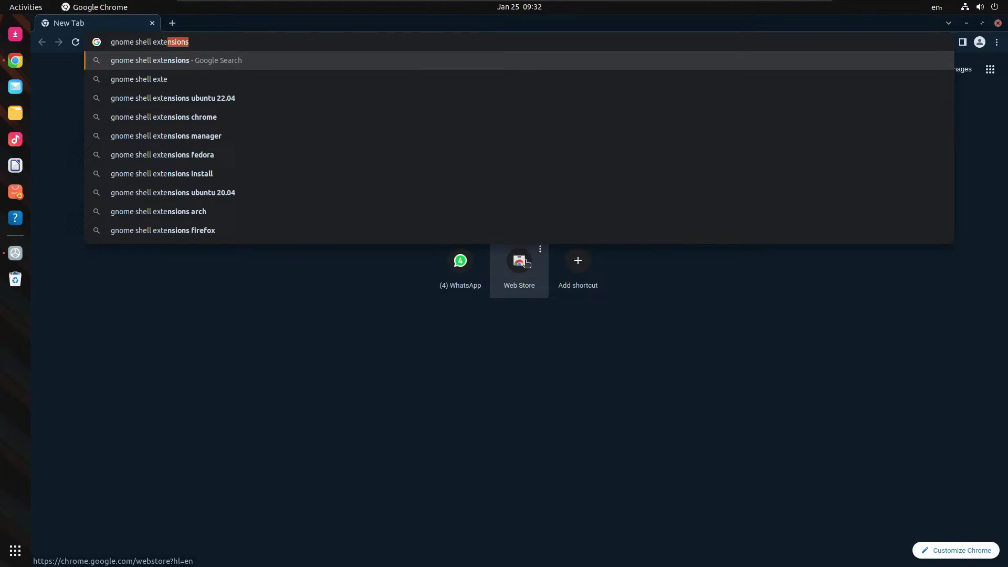
key("Return")
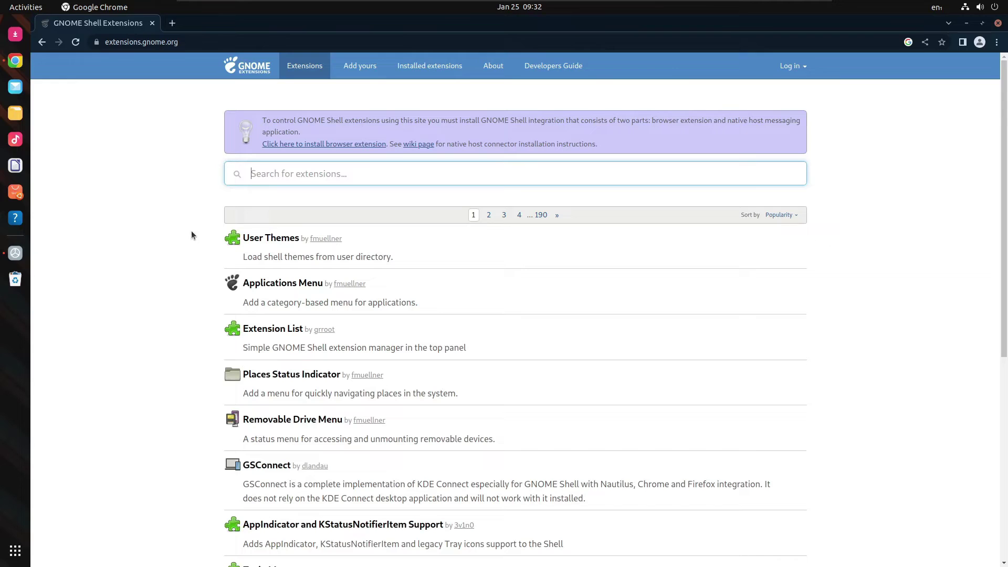
left_click(245, 244)
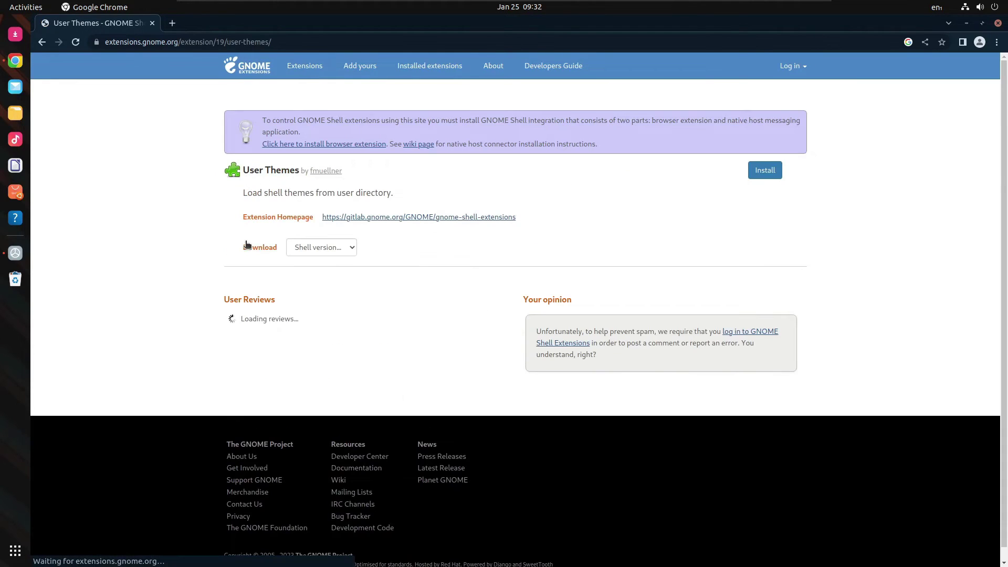
left_click(304, 143)
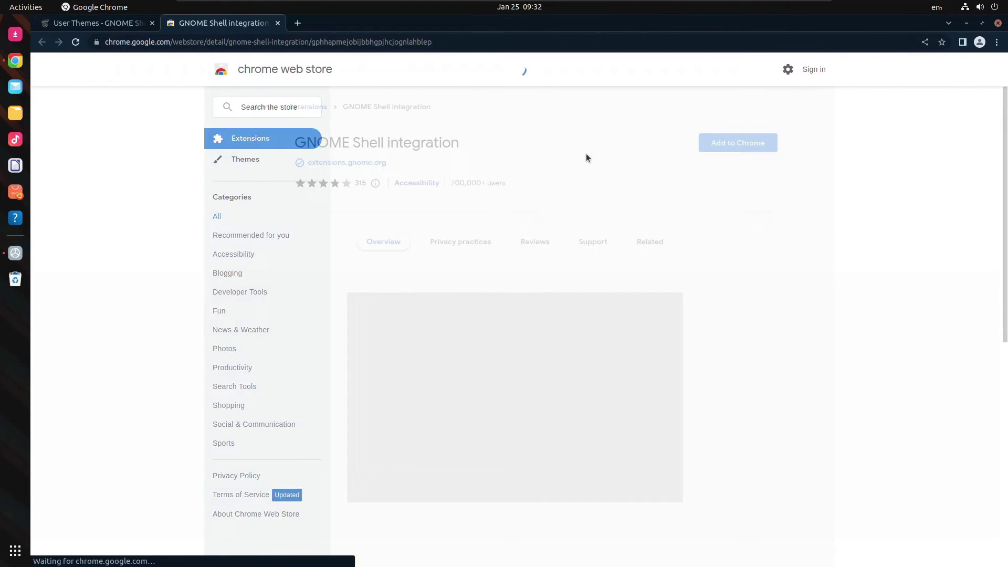
left_click(744, 143)
left_click(599, 165)
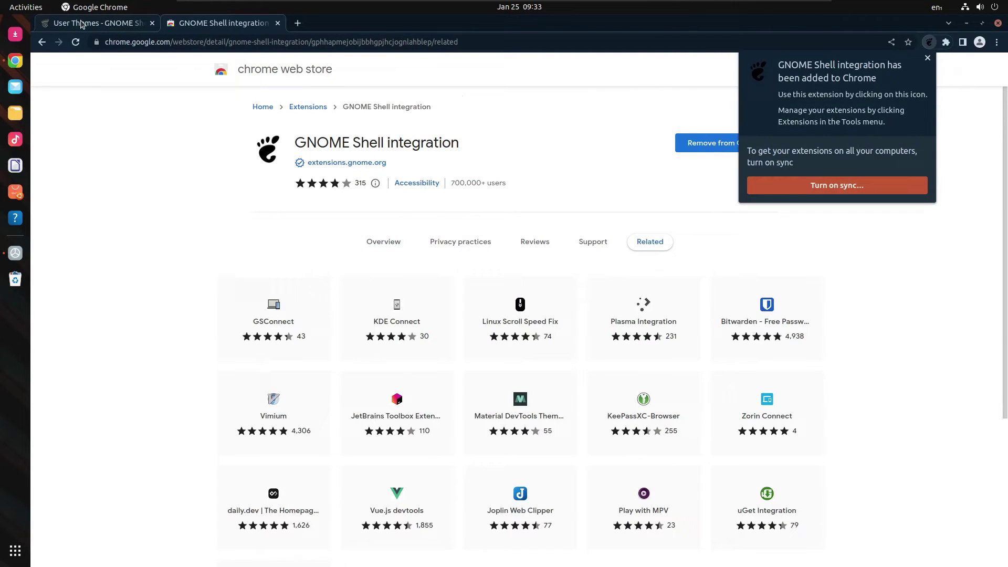
key("ctrl+w")
key("F5")
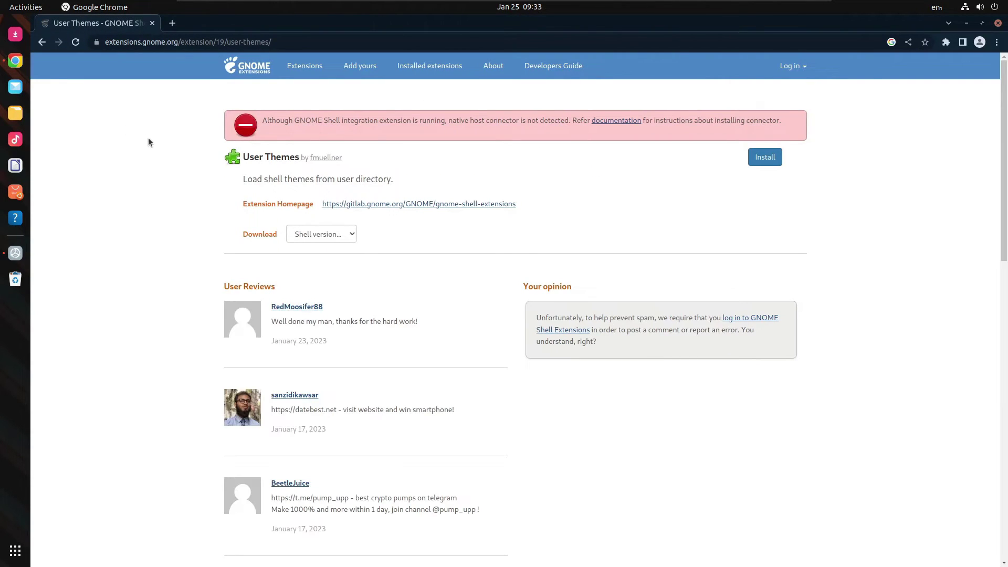
Step: Install the connector with 'sudo apt install chrome-gnome-shell' in a terminal
key("ctrl+alt+t")
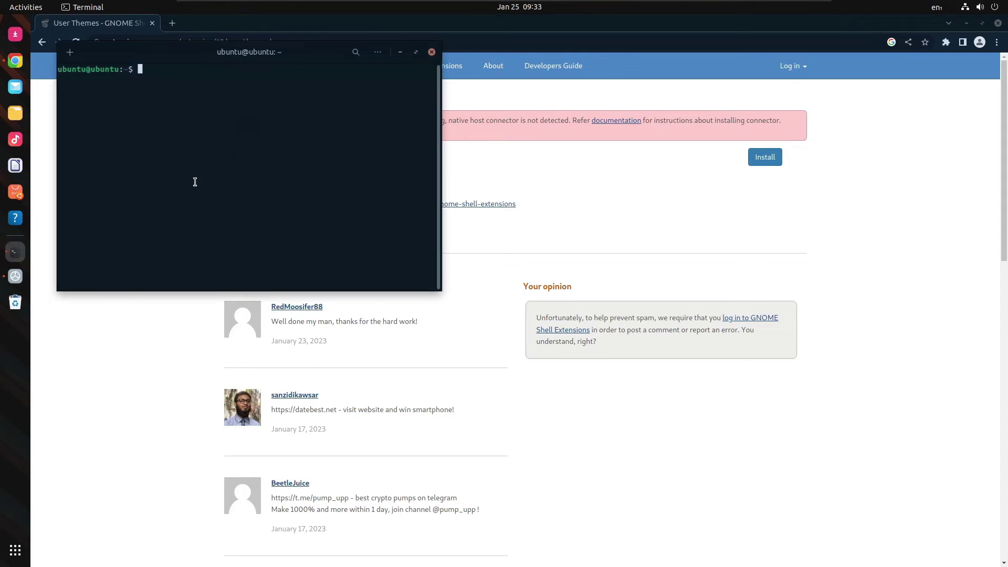
type("sudo ap")
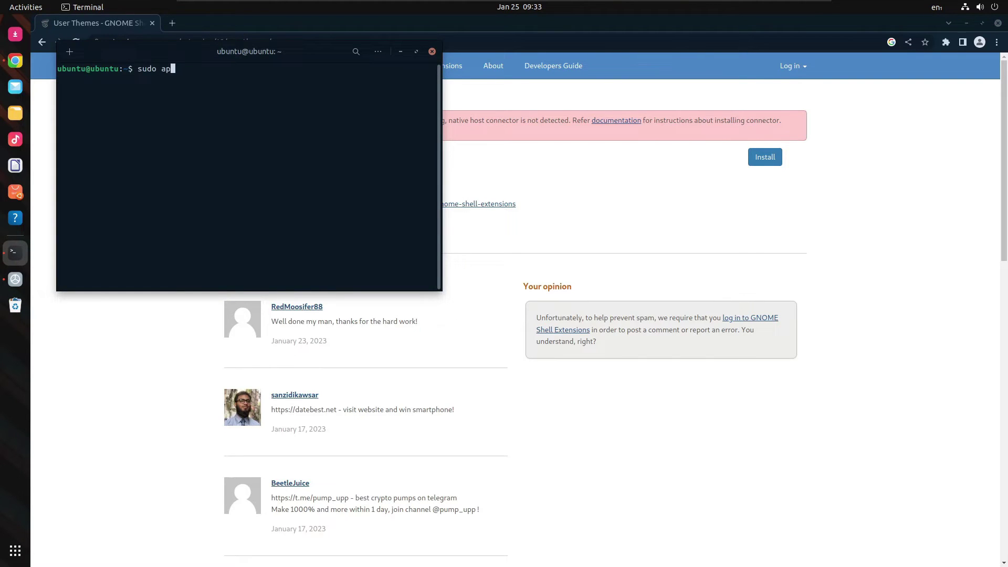
type("t install chrome-gnome-shell")
key("Return")
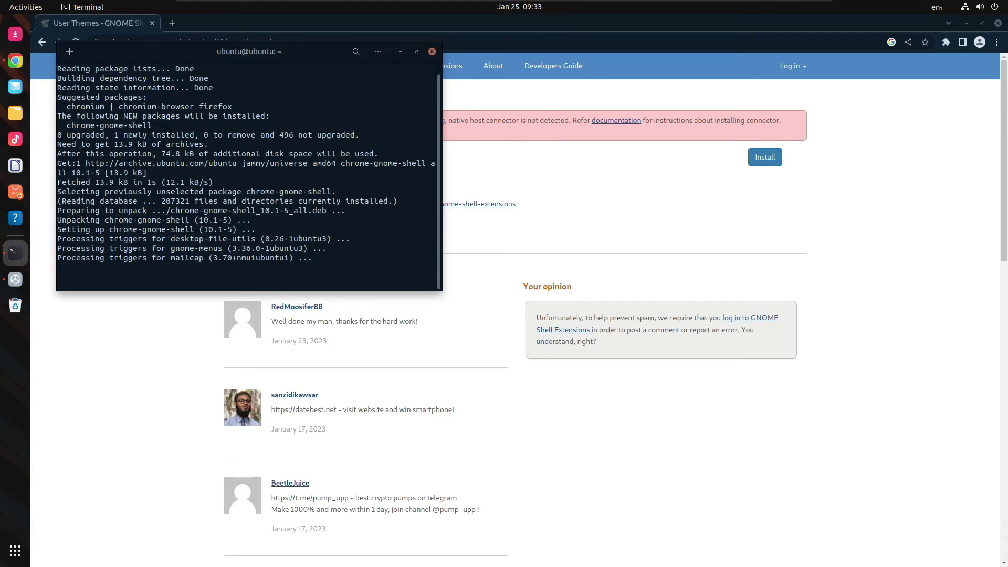
Step: Reload the User Themes page and switch the User Themes extension on
left_click(432, 51)
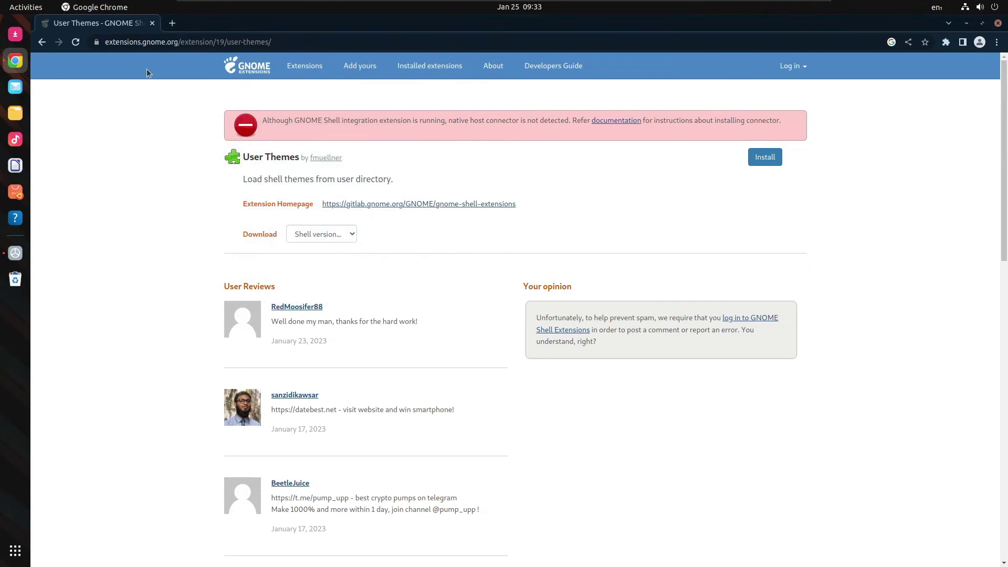
left_click(75, 42)
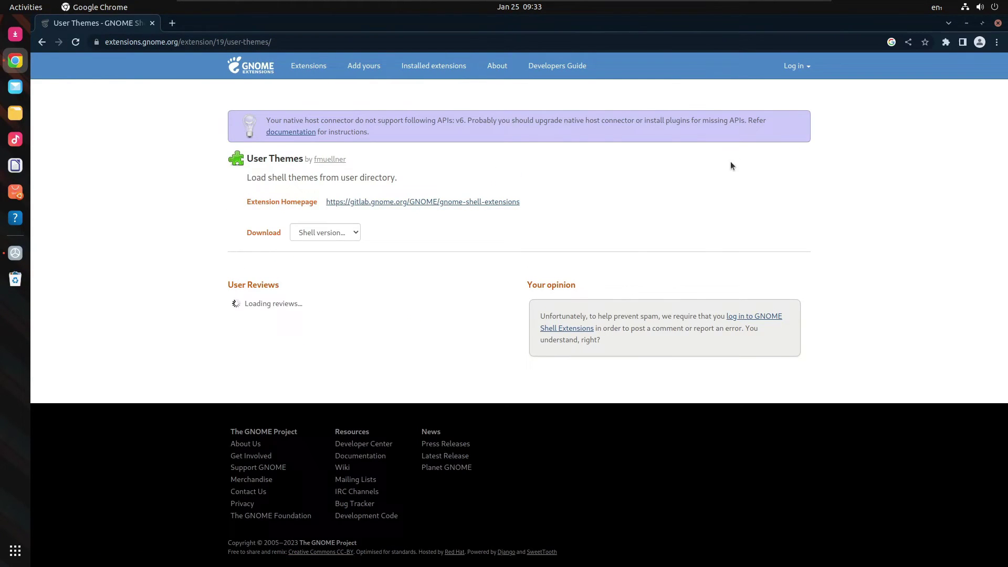
left_click(751, 164)
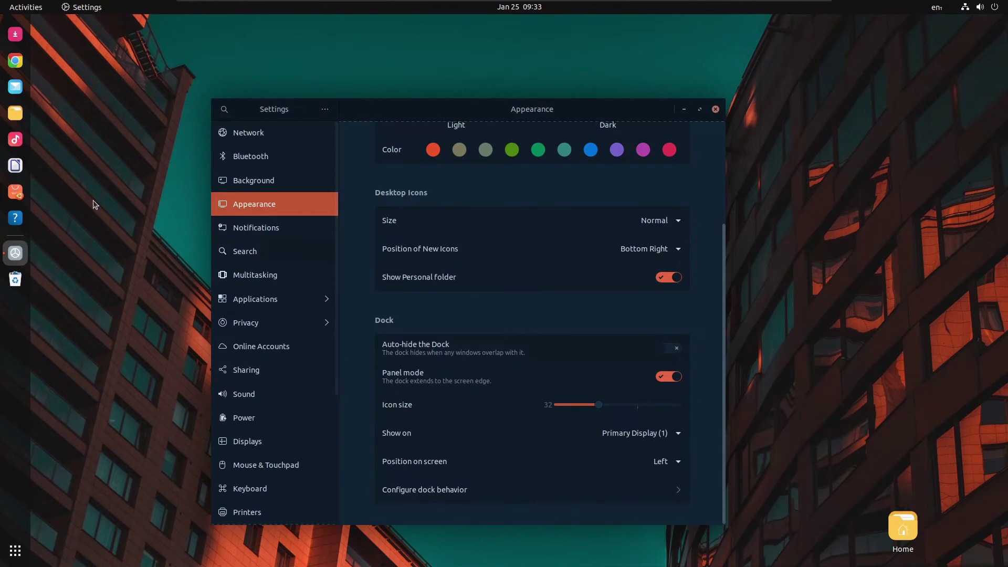
Step: Set the cursor theme to Yaru in Tweaks, then close Tweaks and Settings
left_click(13, 557)
type("tweak")
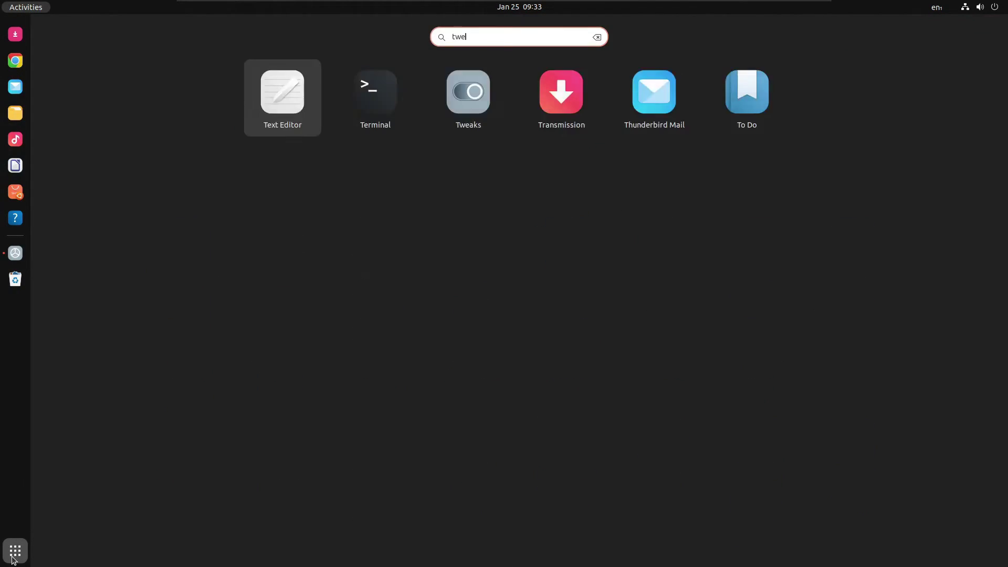
key("Return")
left_click(338, 167)
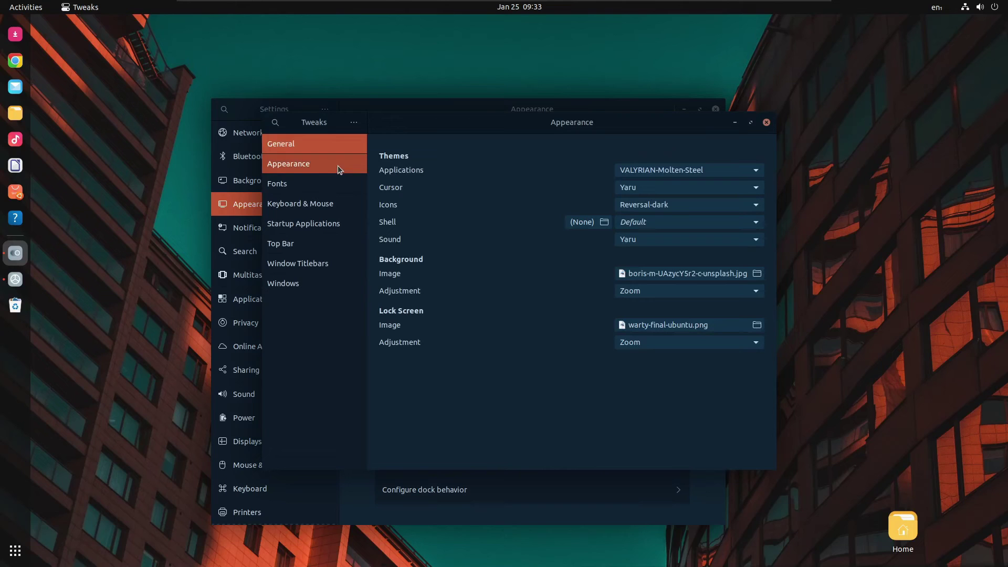
left_click(649, 189)
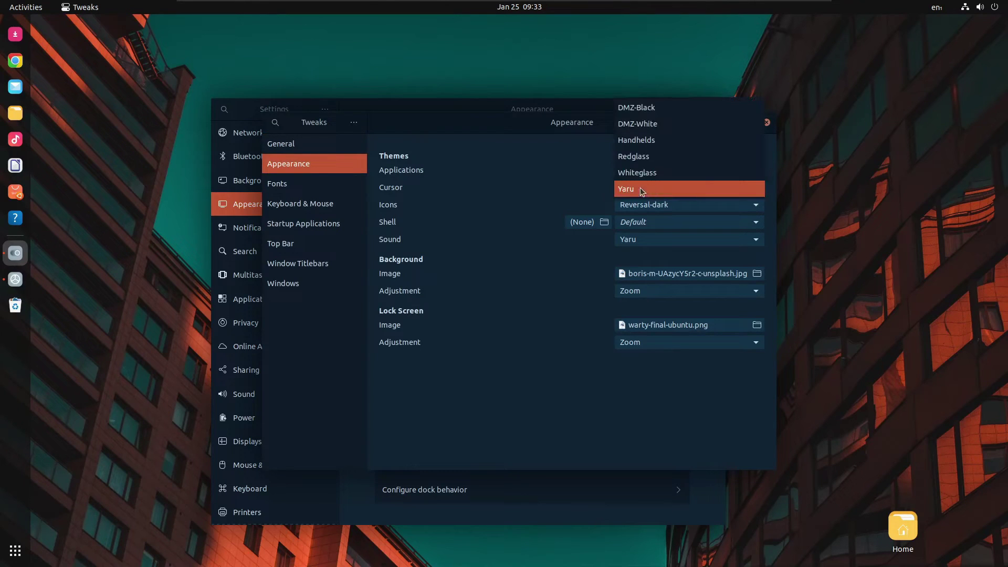
left_click(641, 189)
left_click(682, 221)
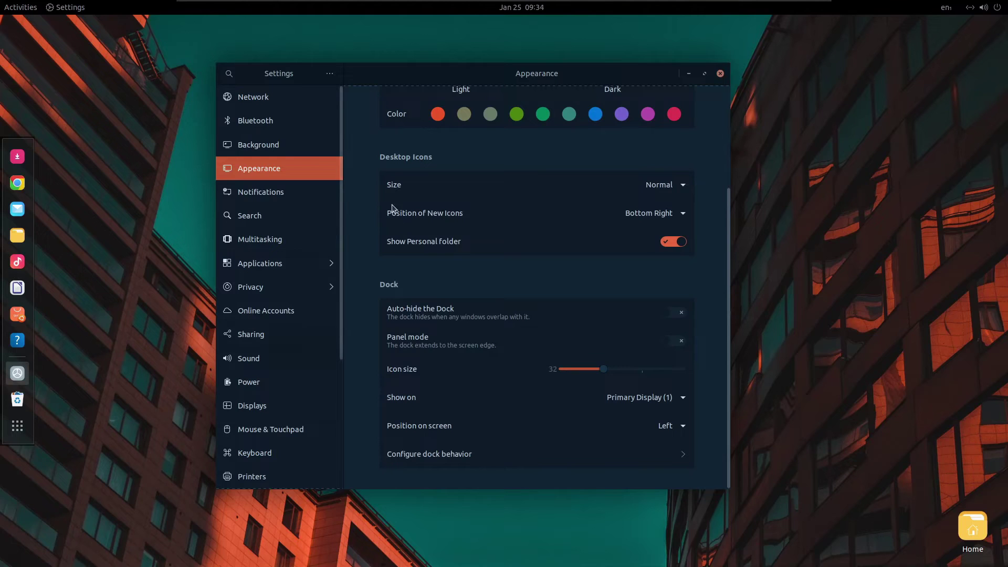
left_click_drag(404, 95, 367, 112)
left_click(682, 92)
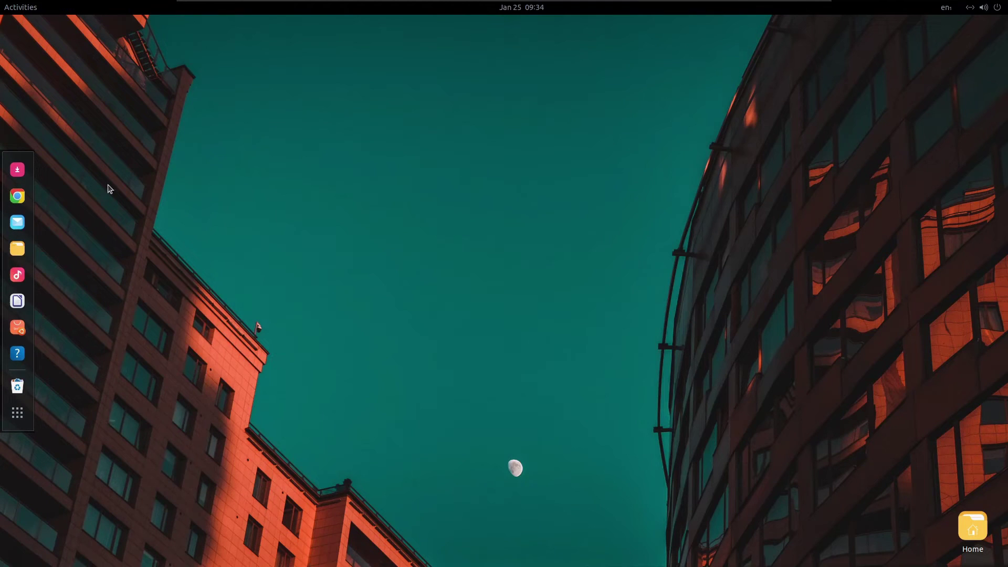
Step: Search Google for the Shelyak theme author's GitHub profile
left_click(17, 196)
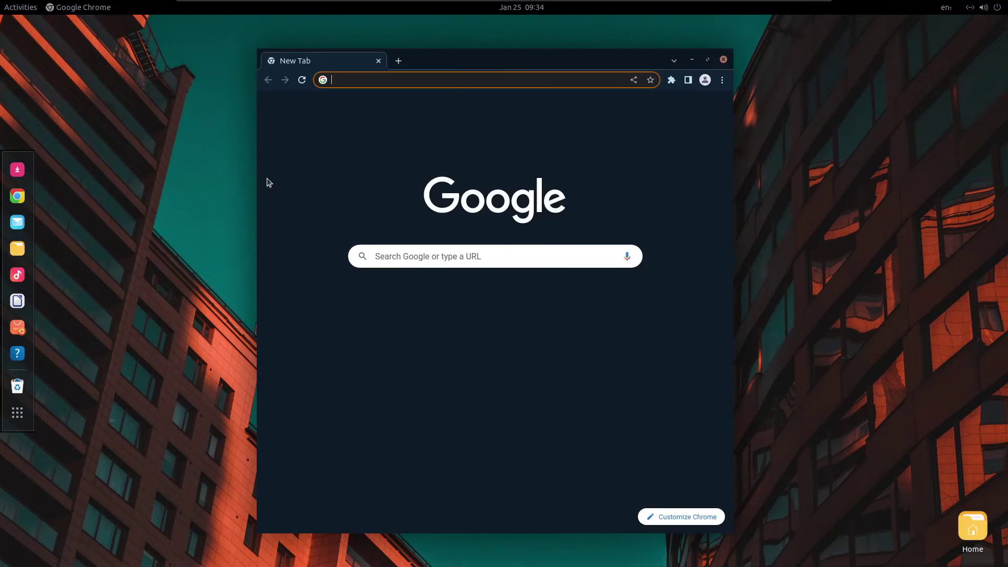
left_click(419, 82)
type("closebo")
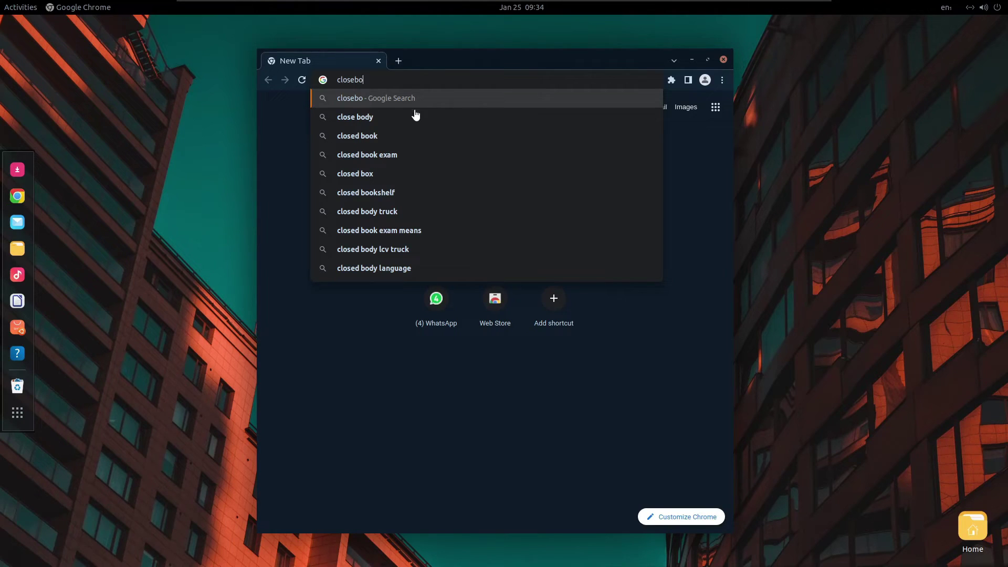
type("x")
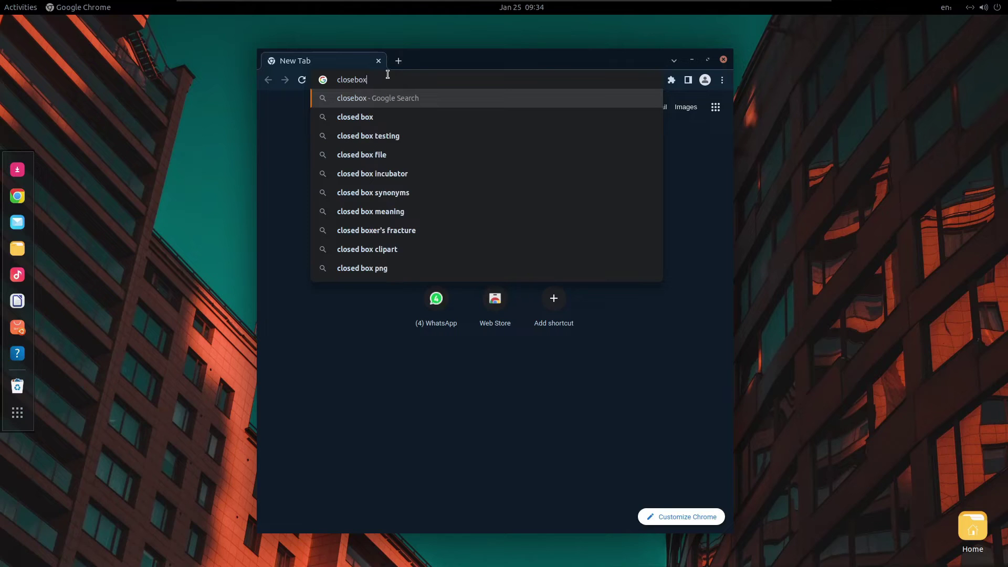
type("73 github")
key("Return")
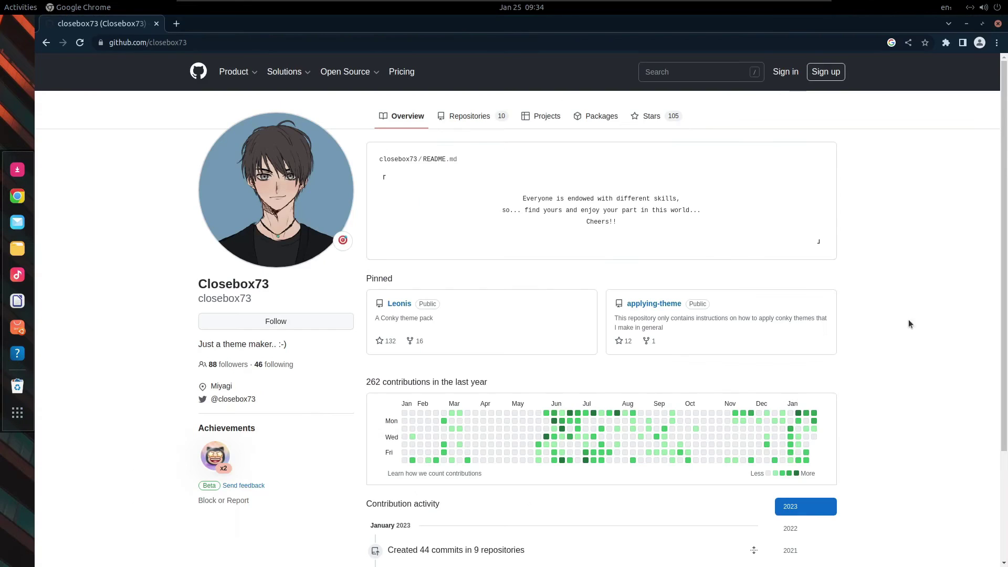
scroll(810, 295, "down", 3)
scroll(810, 295, "up", 3)
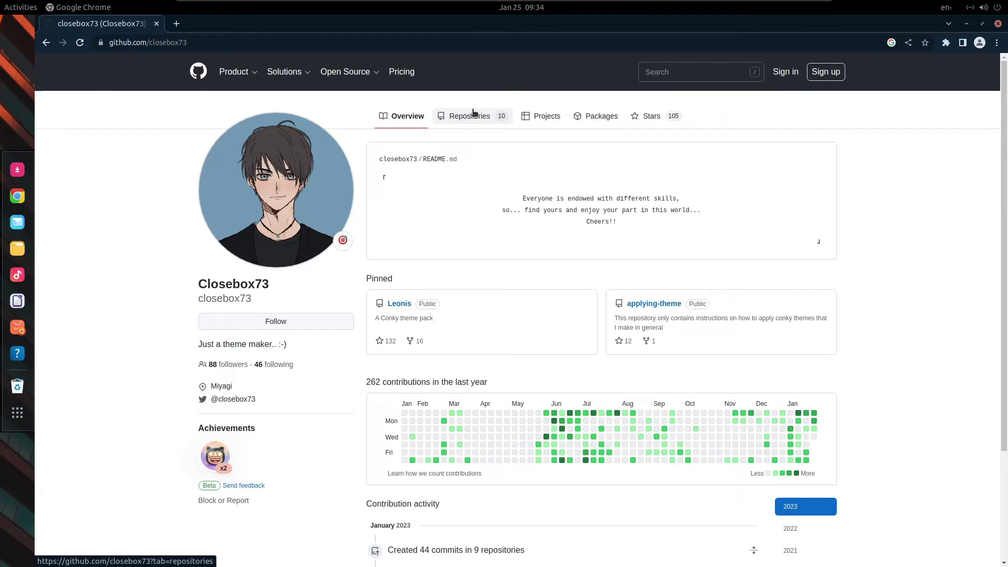
Step: Open the Leonis repository, follow Shelyak's Pling link and download Shelyak-Dark-v1.3.zip
left_click(471, 113)
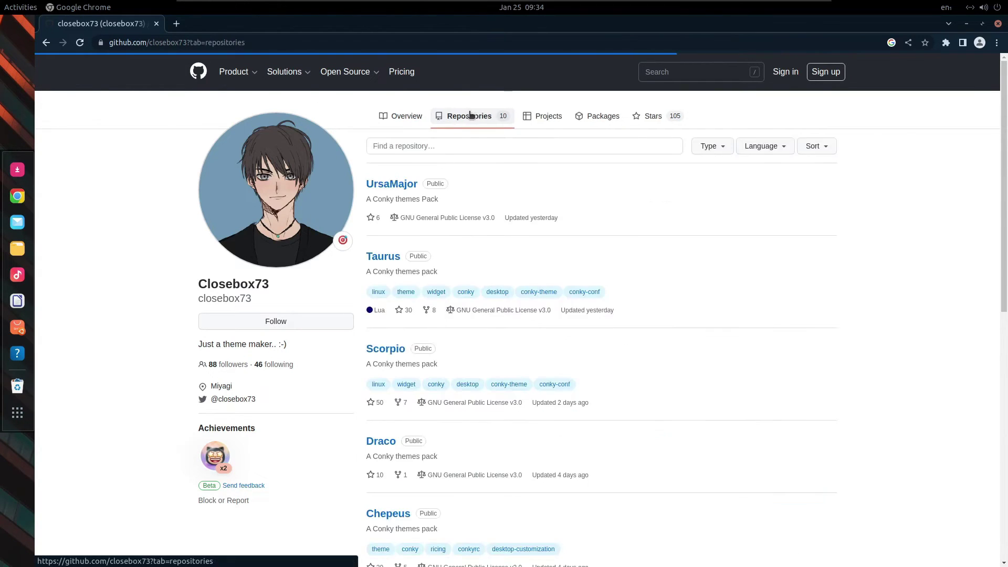
key("alt+Left")
left_click(399, 304)
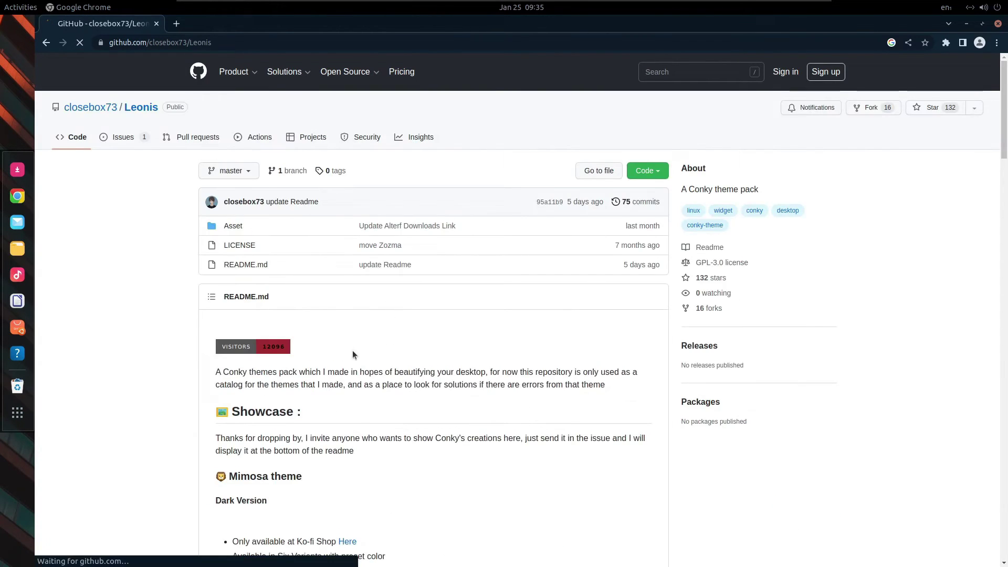
scroll(352, 351, "down", 5)
scroll(352, 356, "down", 5)
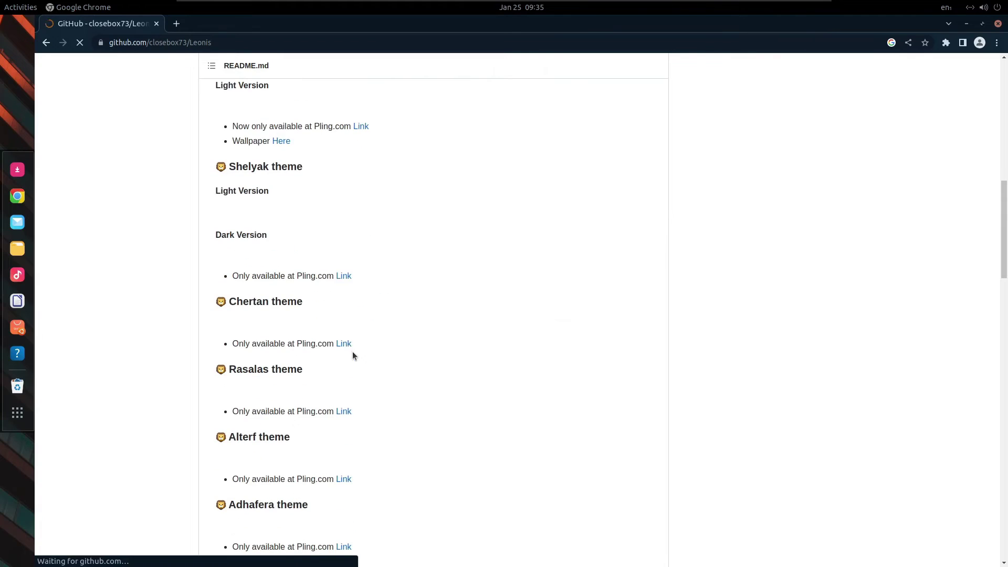
left_click(344, 278)
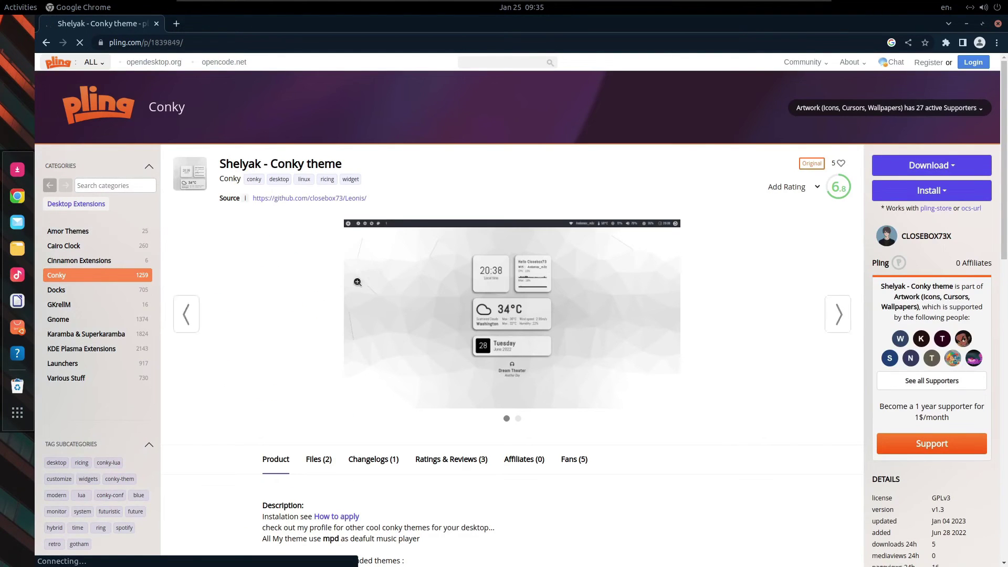
left_click(928, 165)
left_click(908, 212)
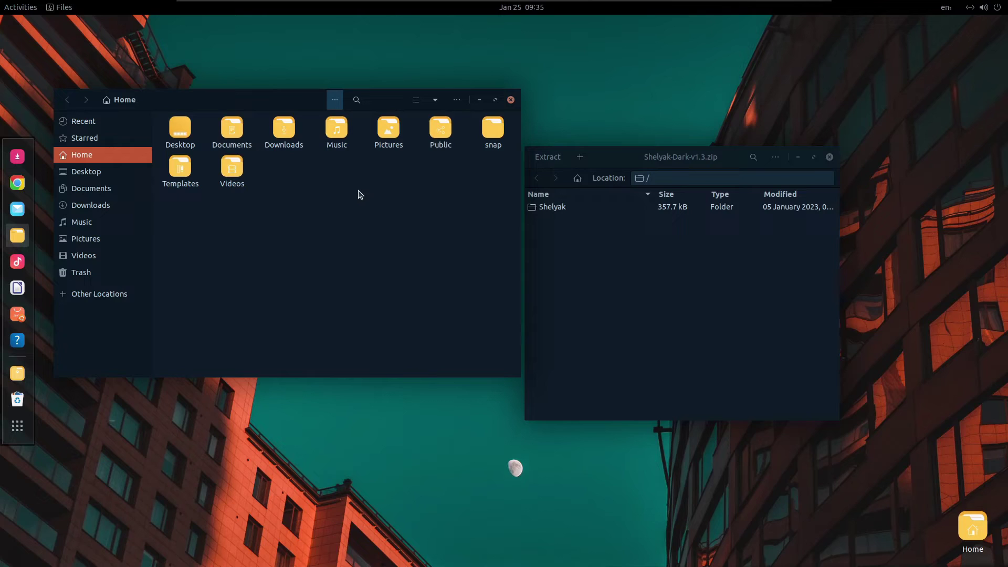
Step: Show hidden files, open .config and create a new folder named 'conky'
key("ctrl+h")
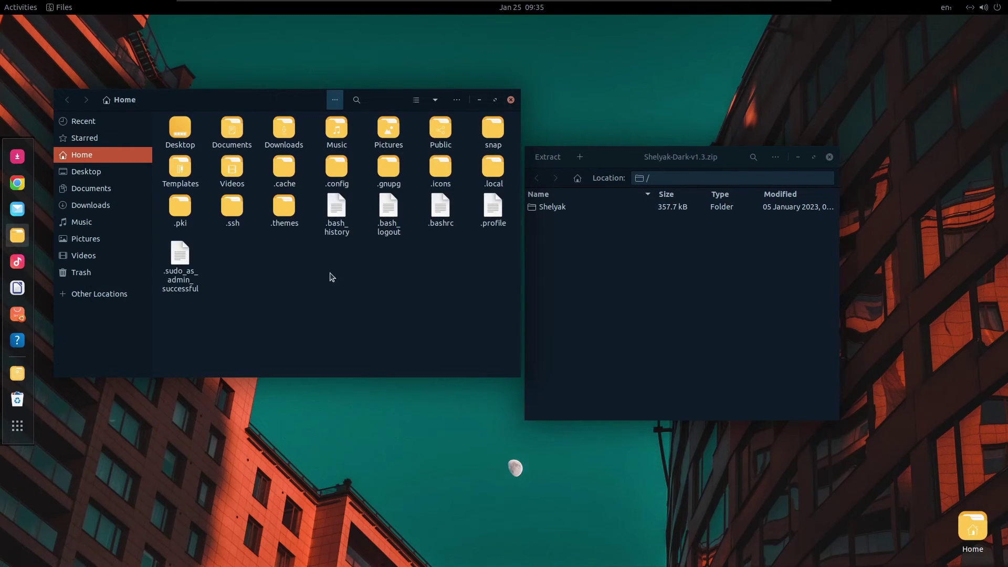
double_click(336, 169)
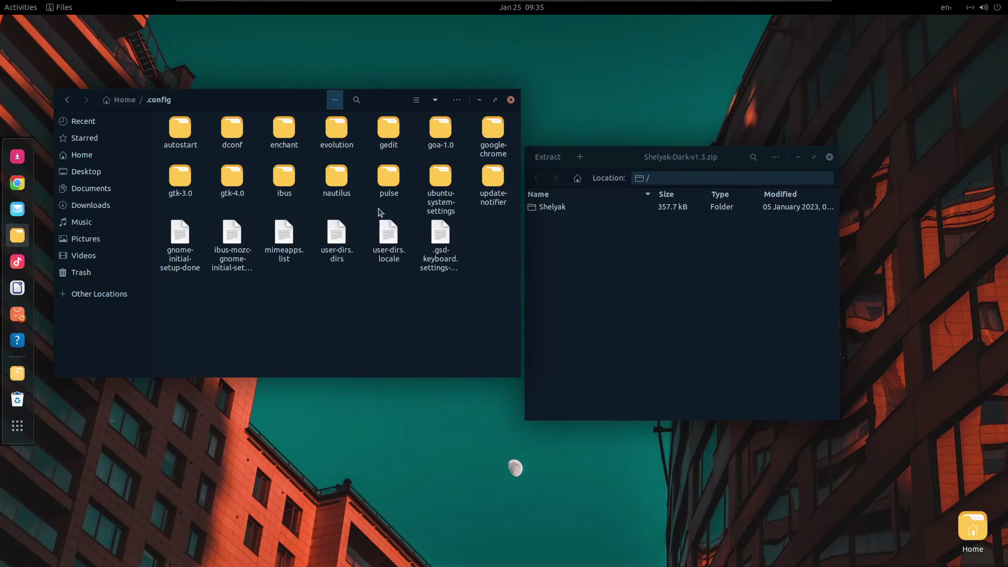
key("ctrl+shift+n")
type("conky")
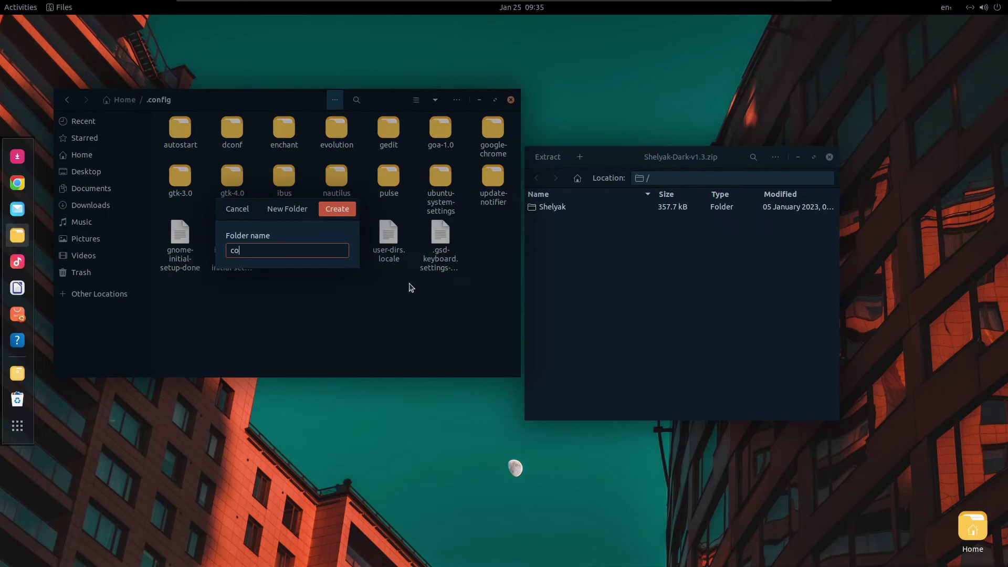
key("Return")
Step: Extract the Shelyak folder from the archive into conky and close Archive Manager
double_click(235, 135)
left_click(666, 272)
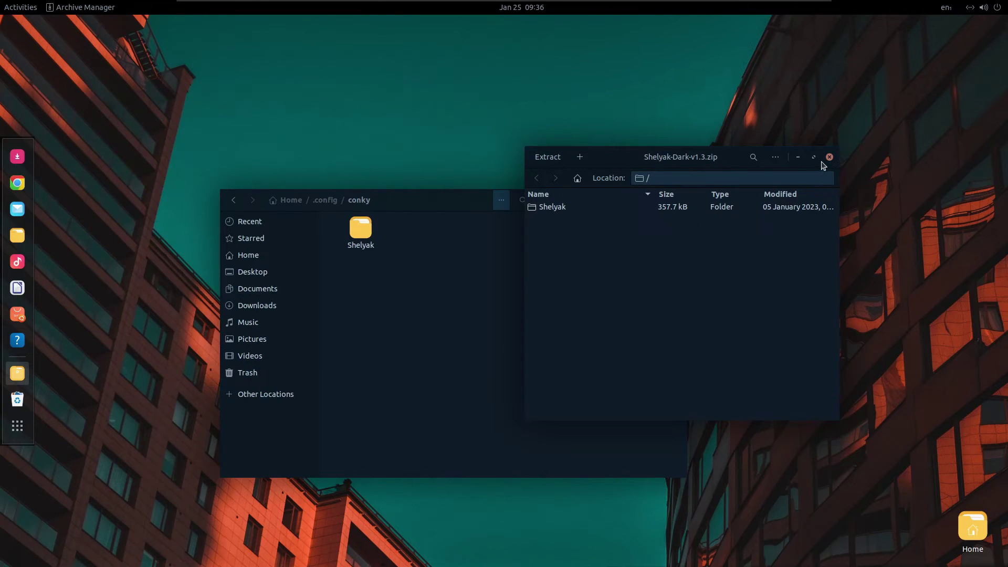
left_click(830, 157)
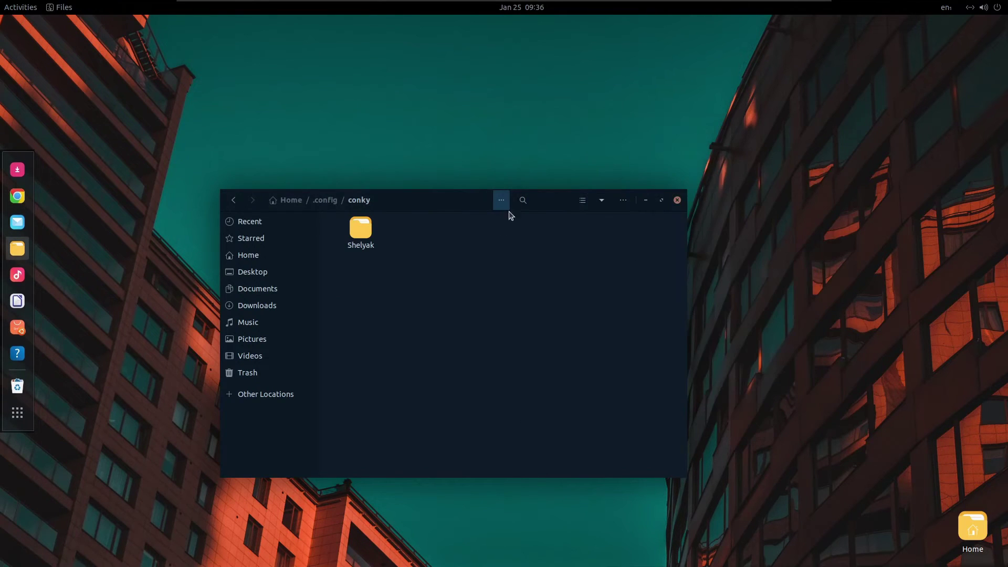
left_click_drag(549, 201, 510, 108)
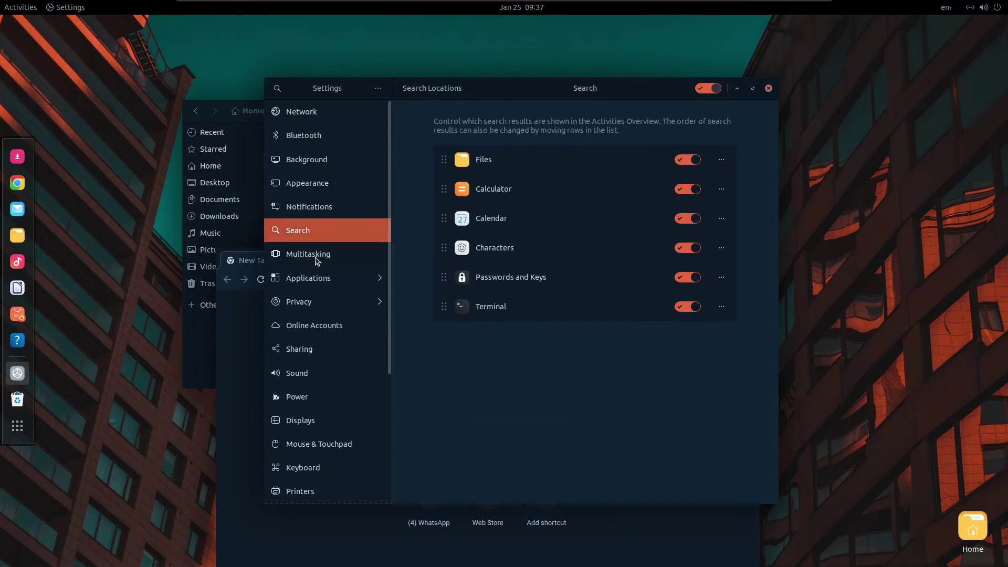
Step: Turn on Auto-hide the Dock under Appearance and close Settings
scroll(294, 257, "down", 5)
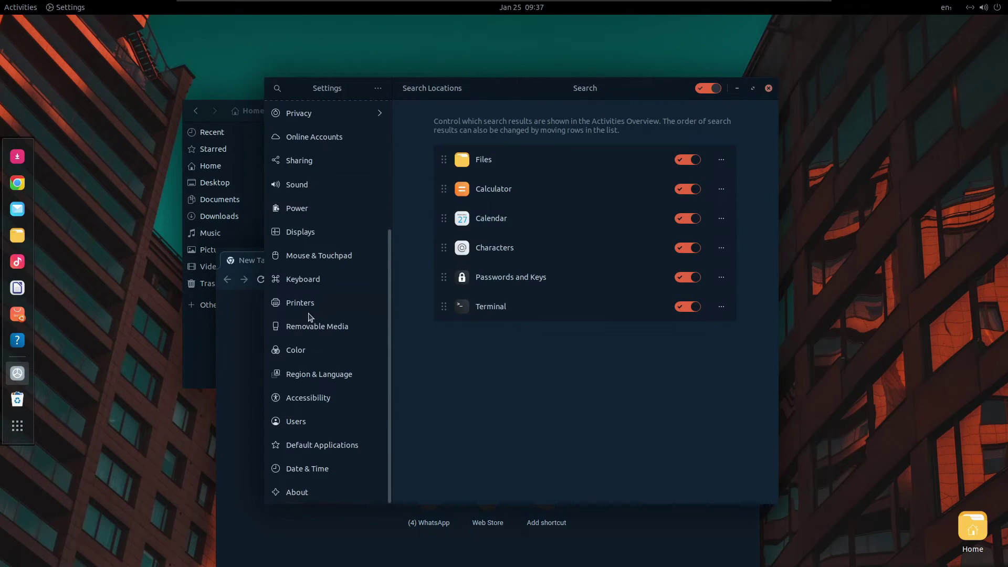
scroll(310, 323, "up", 5)
left_click(321, 129)
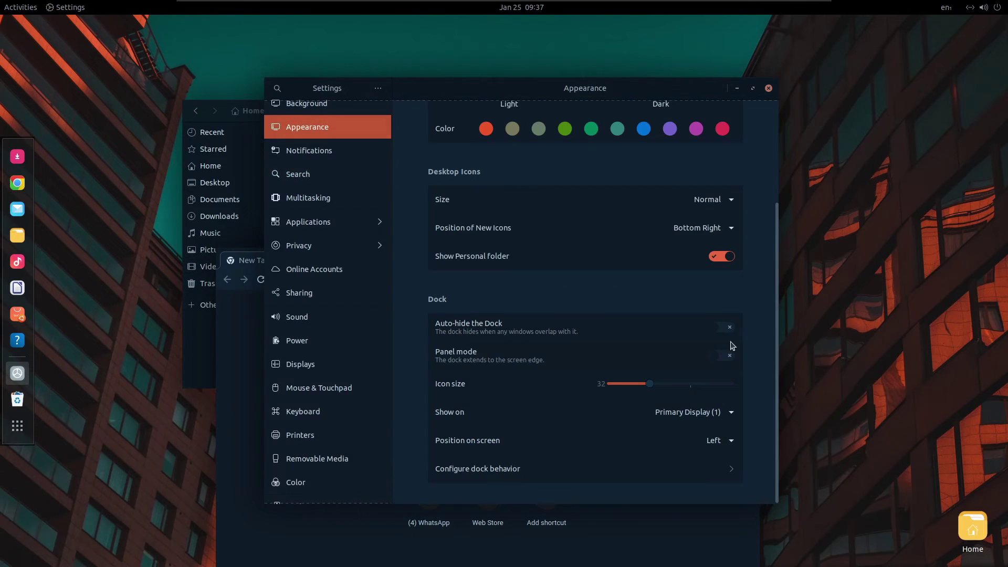
left_click(726, 327)
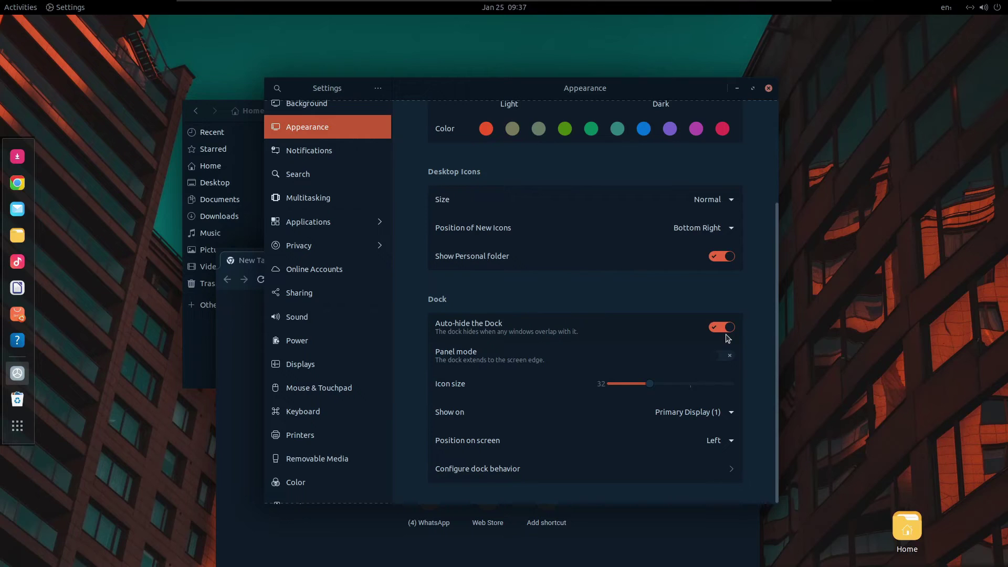
left_click(768, 88)
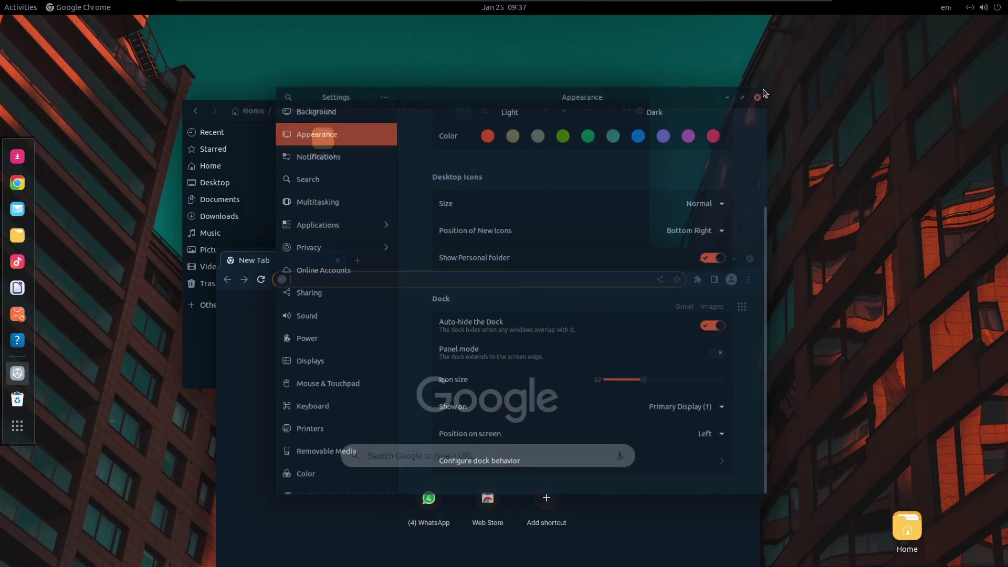
Step: Open the Shelyak fonts folder and install the feather font
double_click(675, 223)
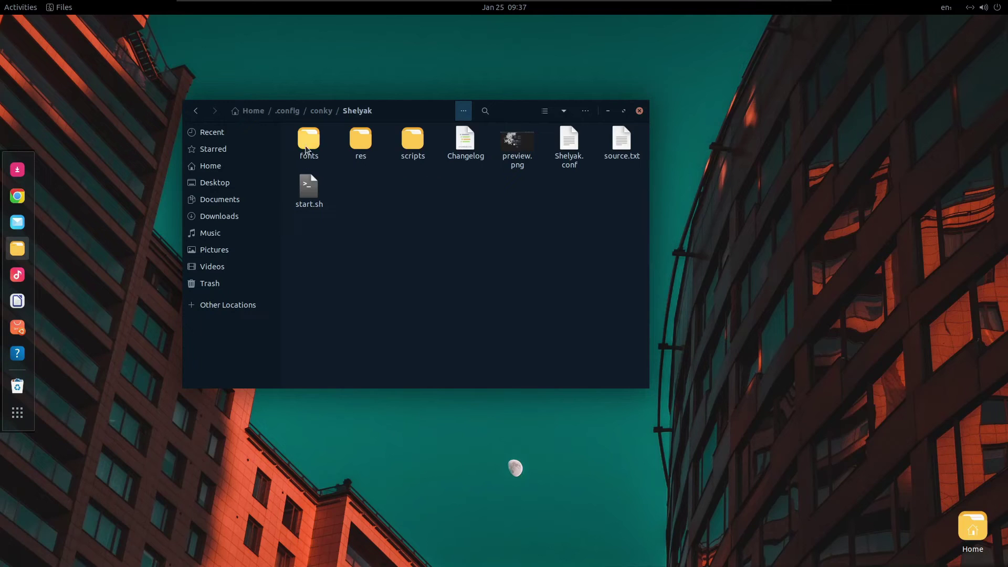
double_click(310, 142)
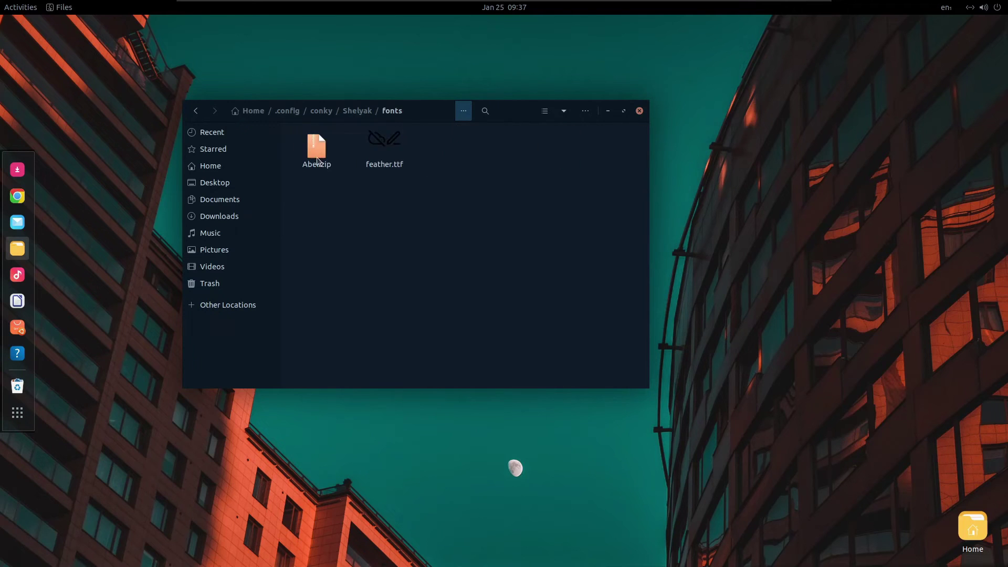
double_click(376, 147)
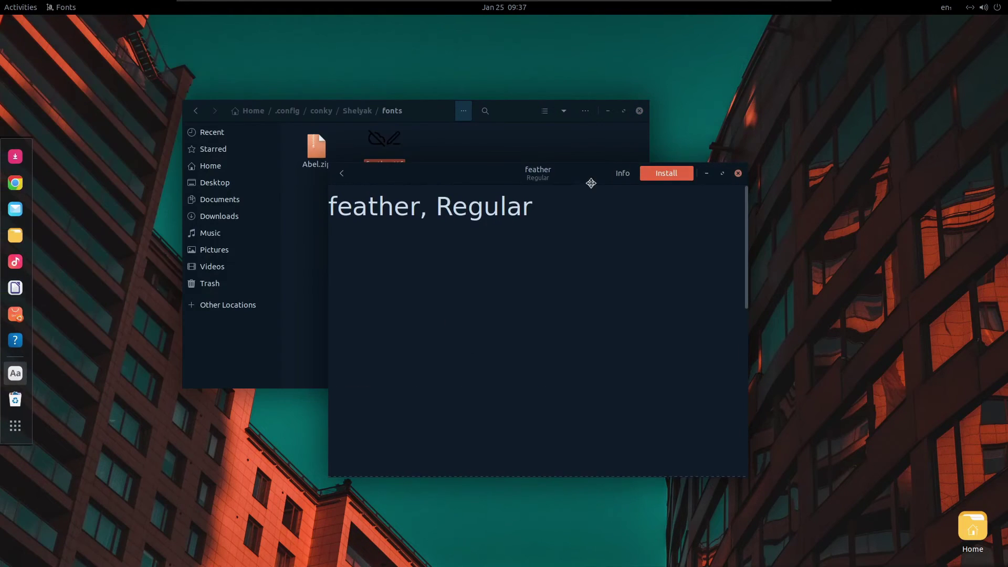
left_click(666, 178)
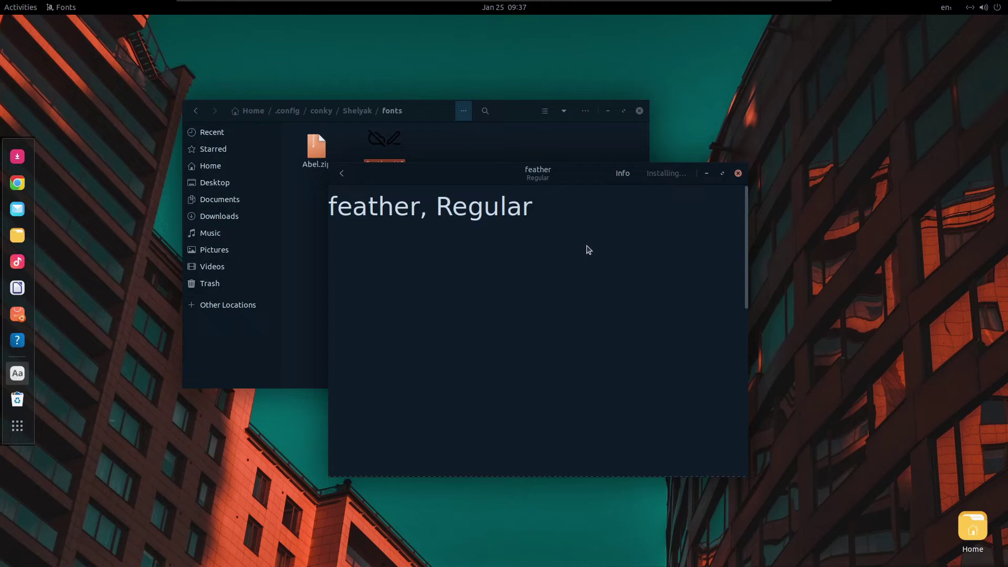
left_click(738, 173)
Step: Install the Abel-Regular font from Abel.zip, then return to the Shelyak folder
double_click(317, 147)
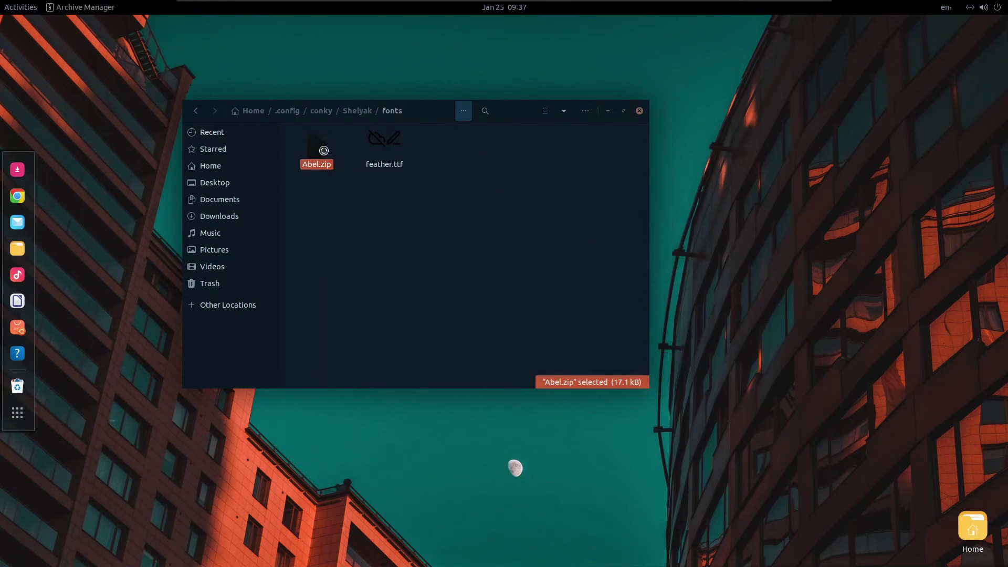
double_click(714, 160)
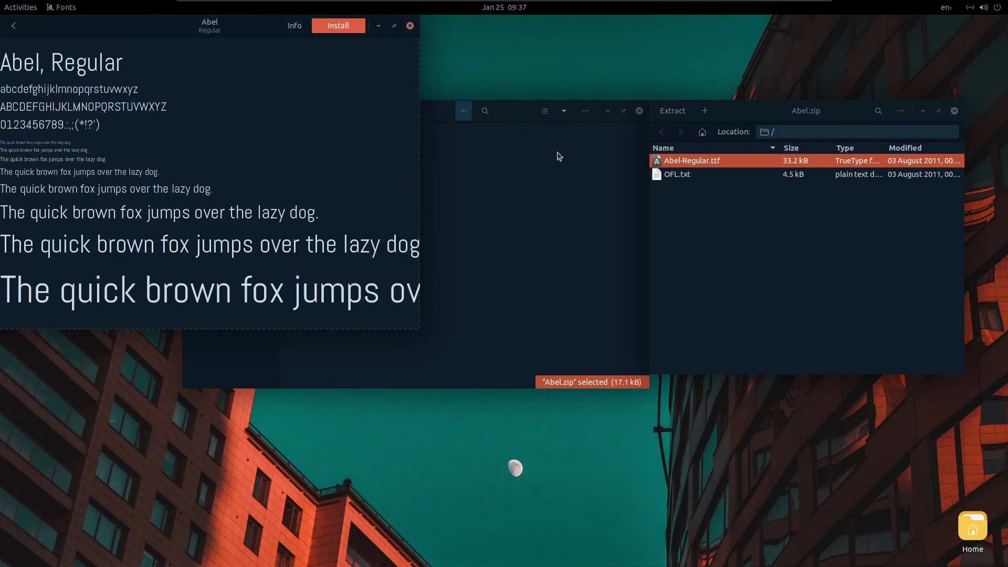
left_click(339, 26)
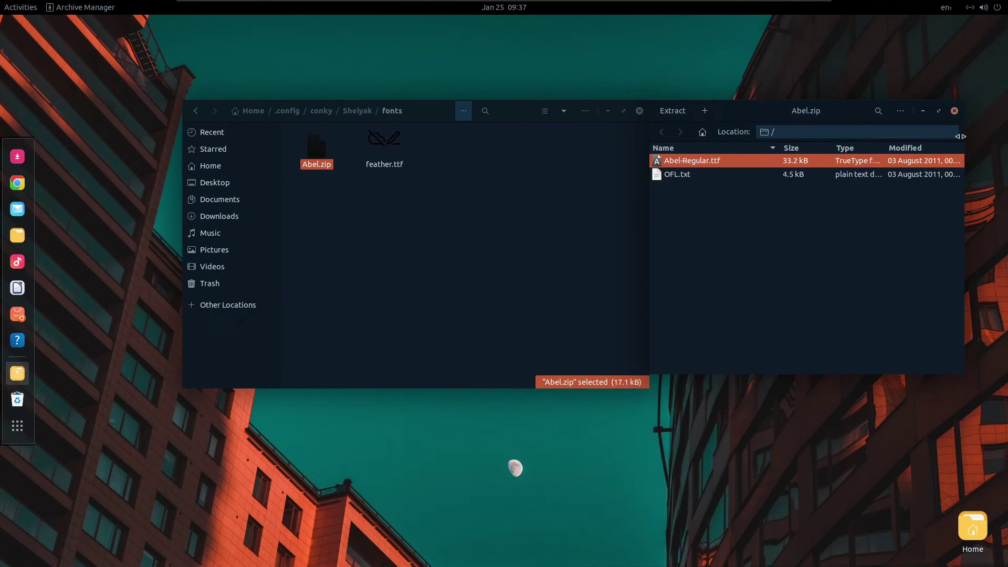
left_click(954, 112)
left_click(361, 111)
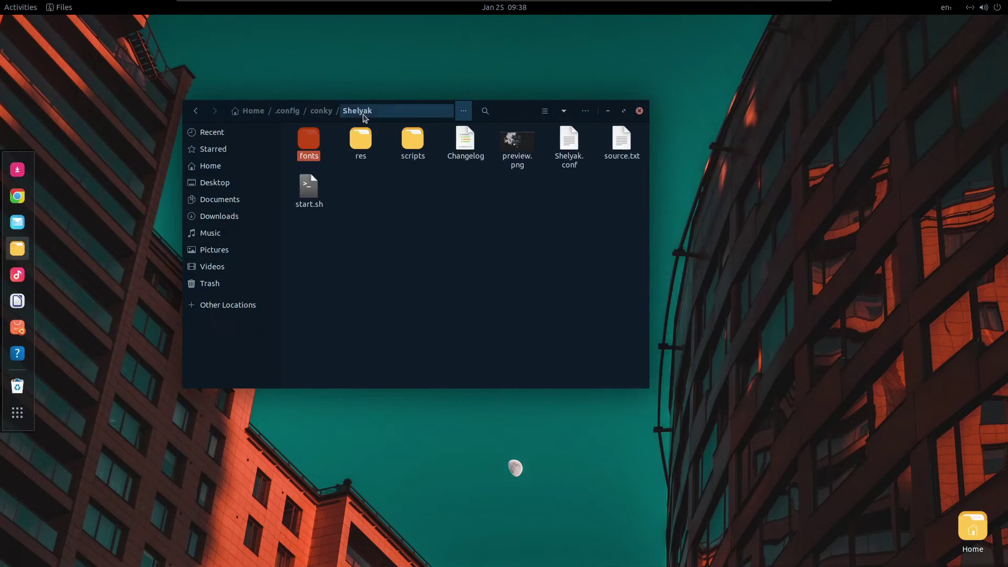
left_click(397, 224)
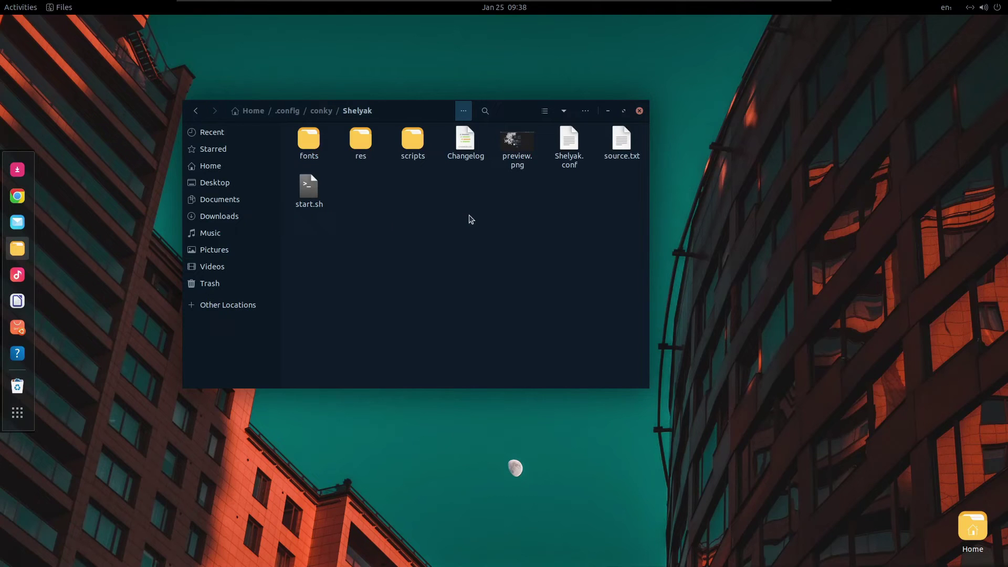
Step: Launch the conky widget by running ./start.sh in a terminal opened in the Shelyak folder
right_click(376, 233)
left_click(418, 304)
type("./start")
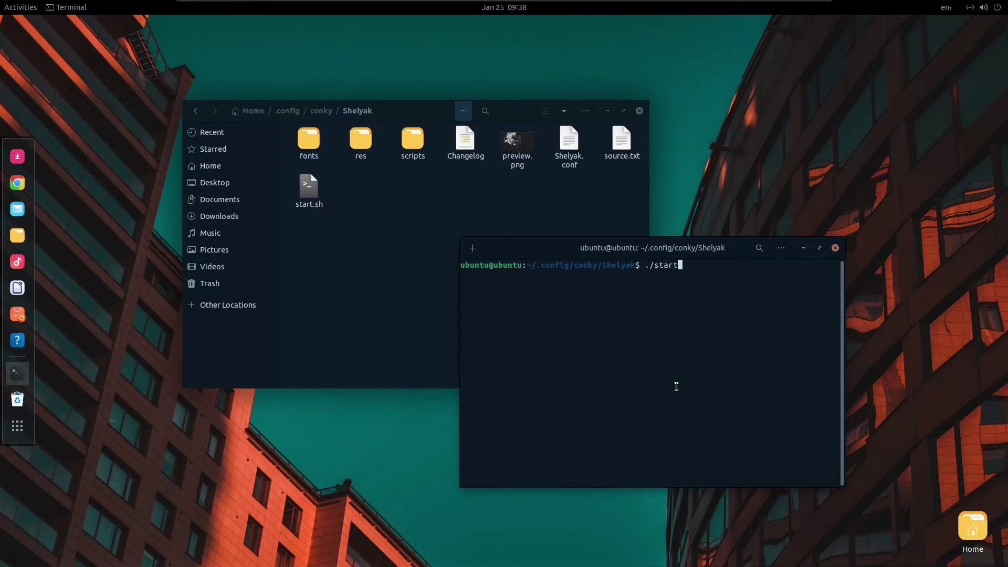
type(".sh")
key("Return")
left_click_drag(735, 253, 920, 286)
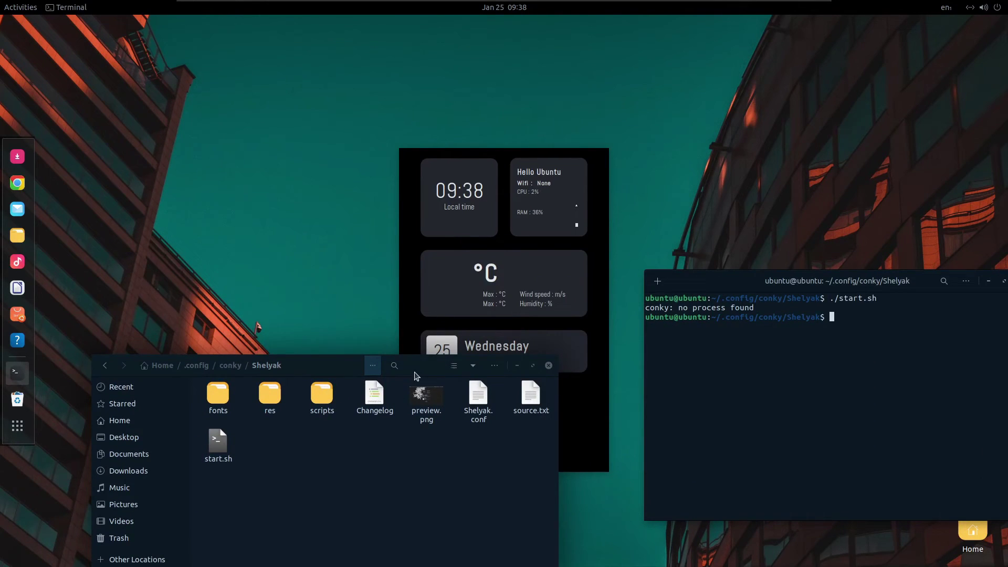
left_click_drag(411, 373, 421, 161)
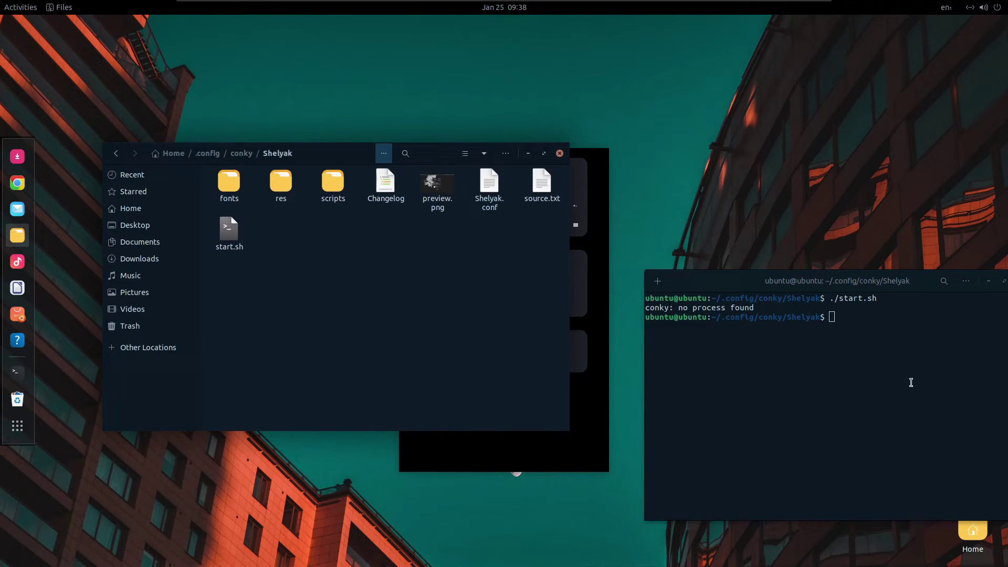
Step: Set own_window_argb_visual = true on line 45 of Shelyak.conf and save it
double_click(501, 306)
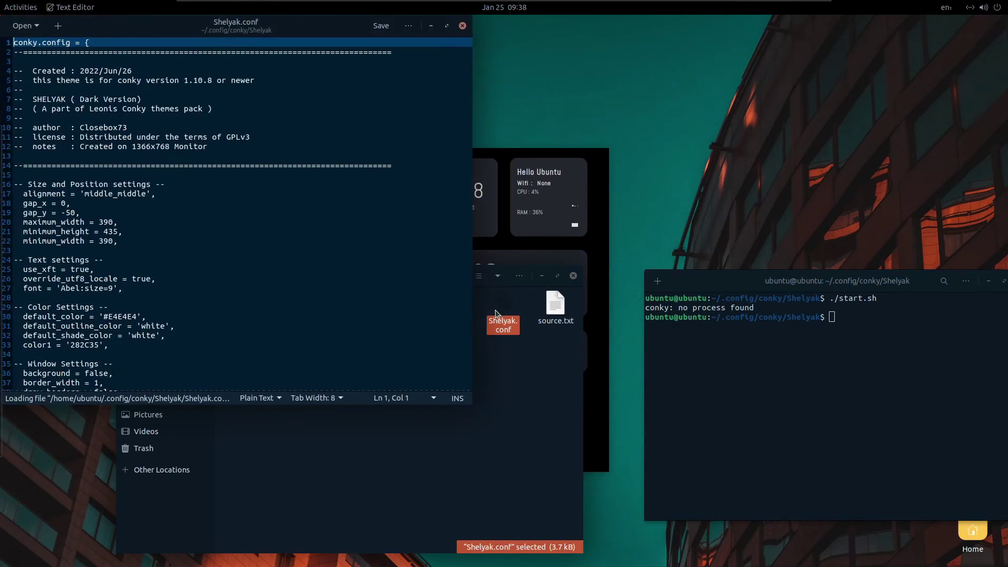
left_click_drag(261, 30, 525, 145)
scroll(509, 304, "down", 15)
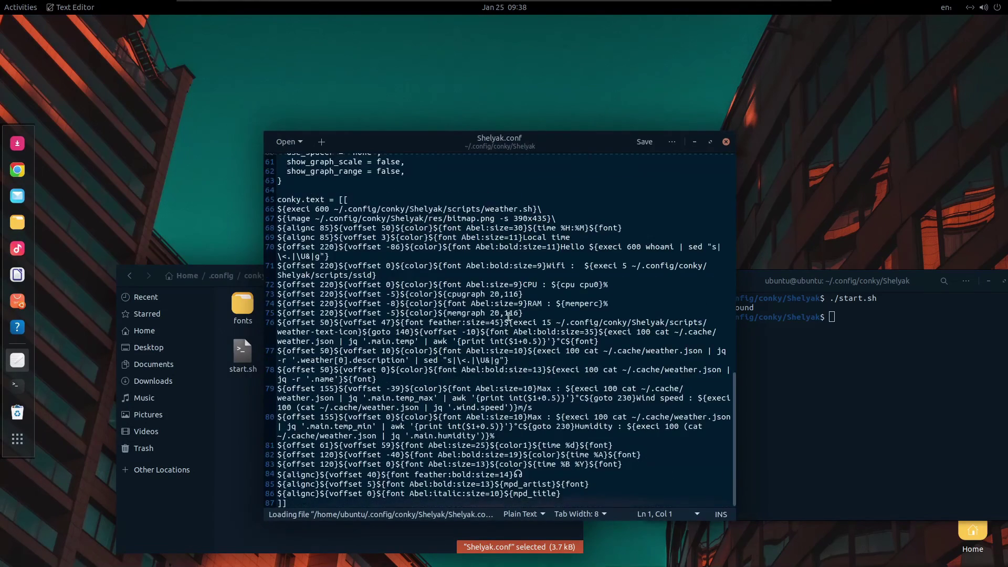
scroll(509, 315, "up", 8)
left_click(411, 267)
key("ctrl+s")
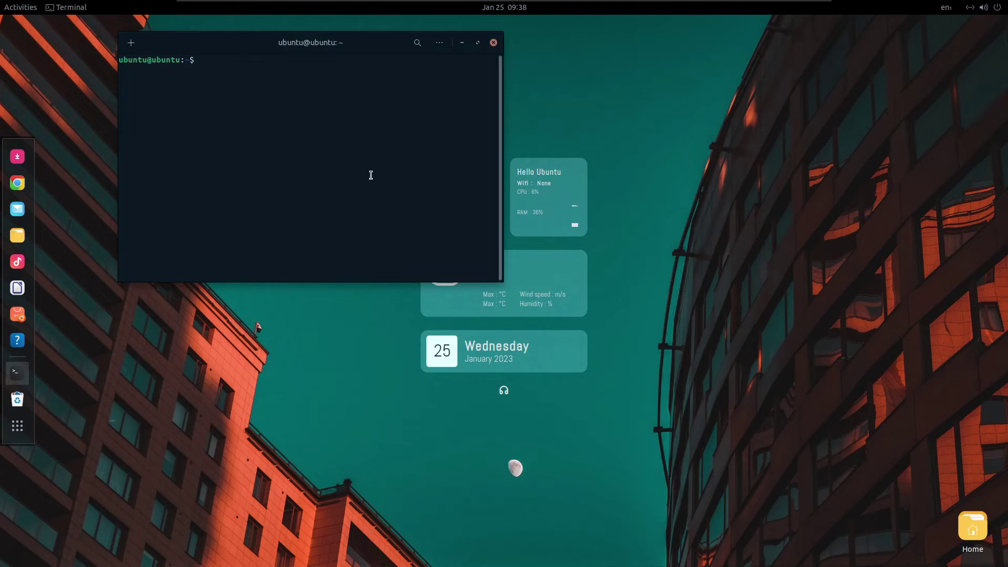
Step: Install the mpd package with apt, confirming the 73-package install
left_click_drag(314, 48, 394, 252)
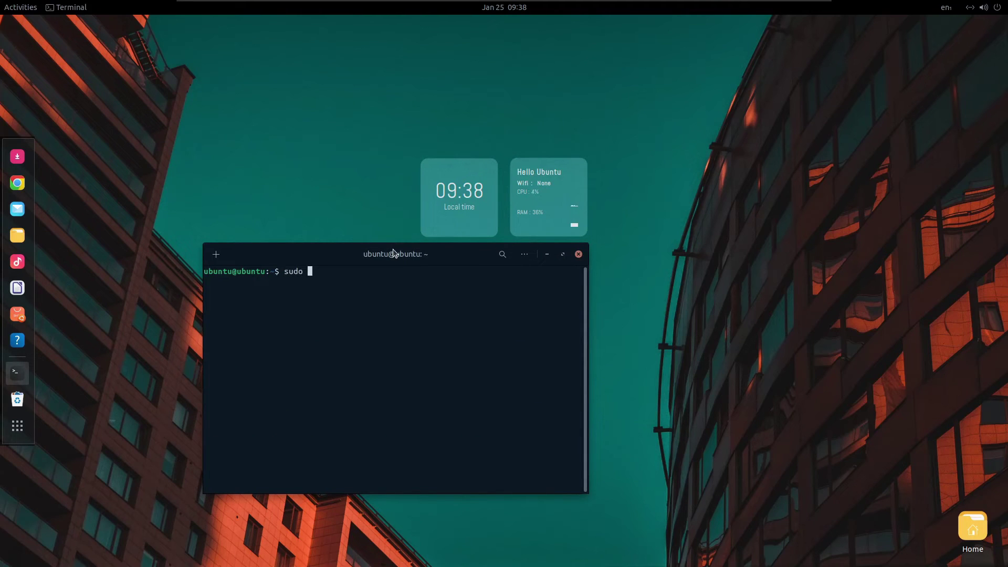
type("install mpd")
key("Return")
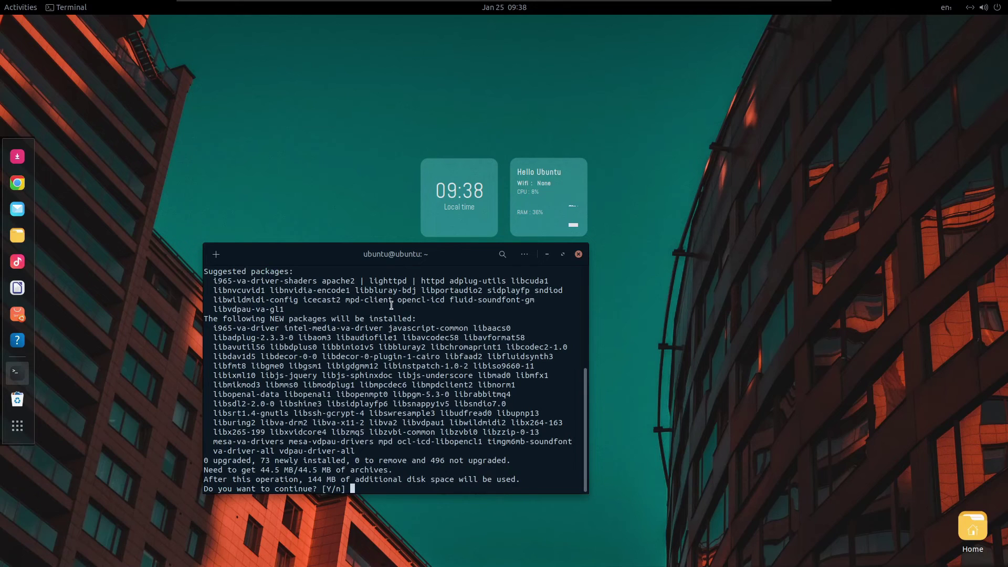
key("Return")
left_click_drag(391, 254, 618, 266)
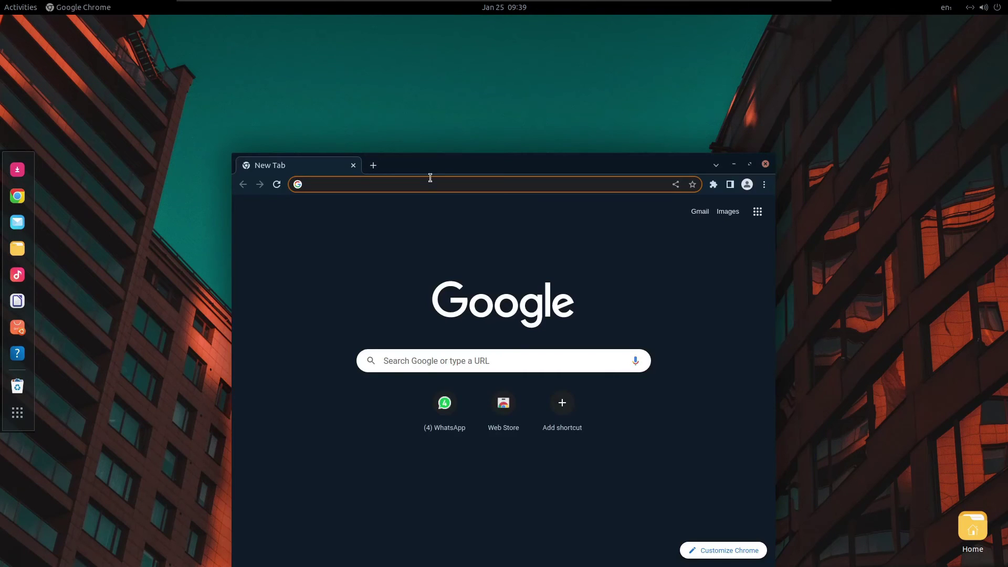
left_click_drag(427, 175, 399, 135)
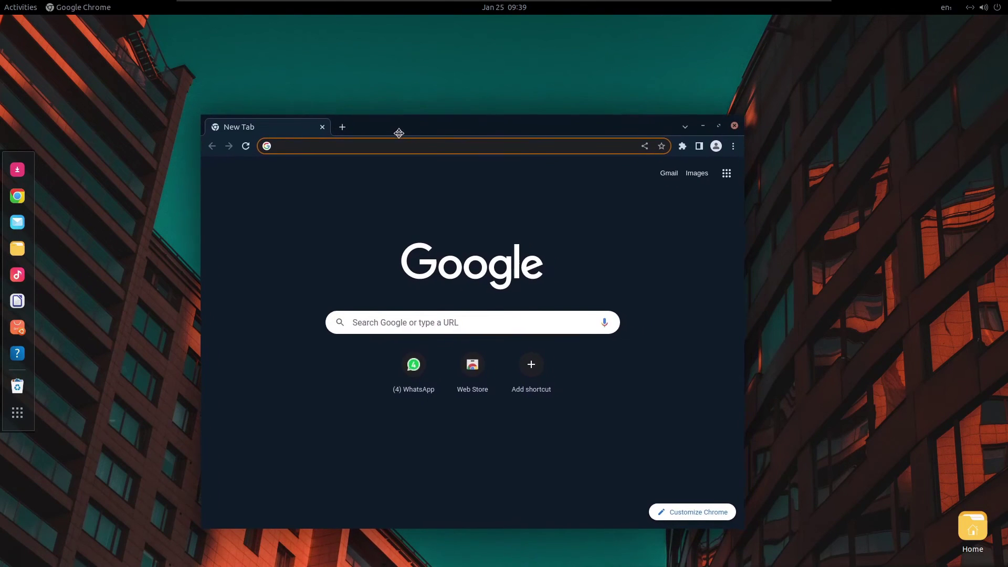
Step: Search Google for 'gnome shell' and open the extensions.gnome.org website
left_click(371, 145)
type("gnome shell")
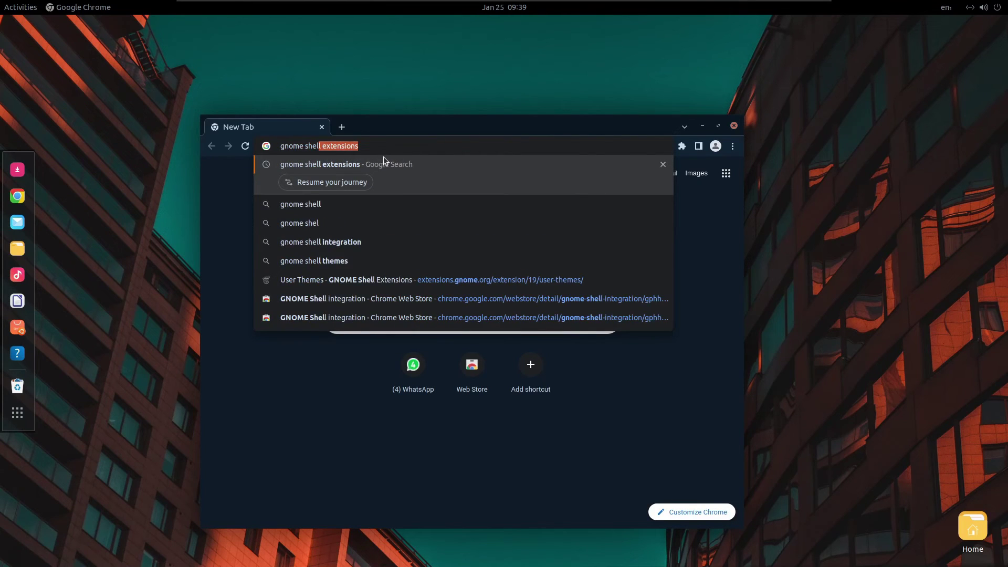
key("Return")
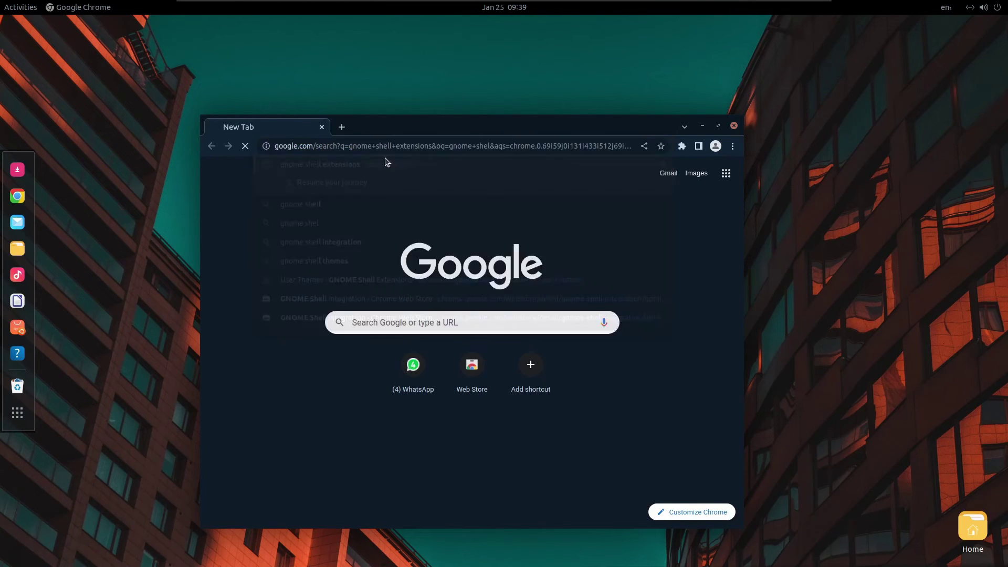
left_click(338, 274)
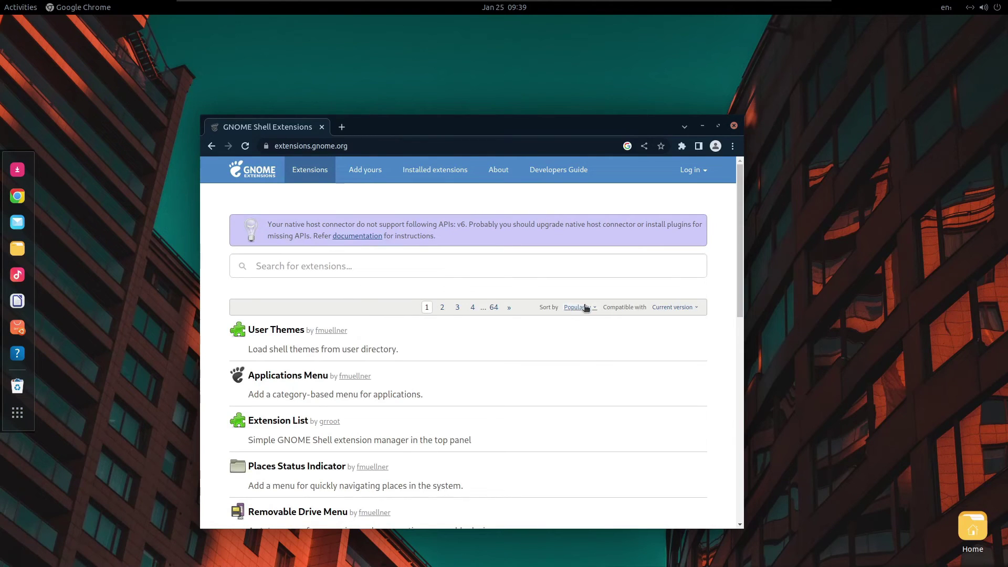
Step: Sort extensions by Recent, then switch on and install Rounded Window Corners
left_click(586, 308)
left_click(575, 327)
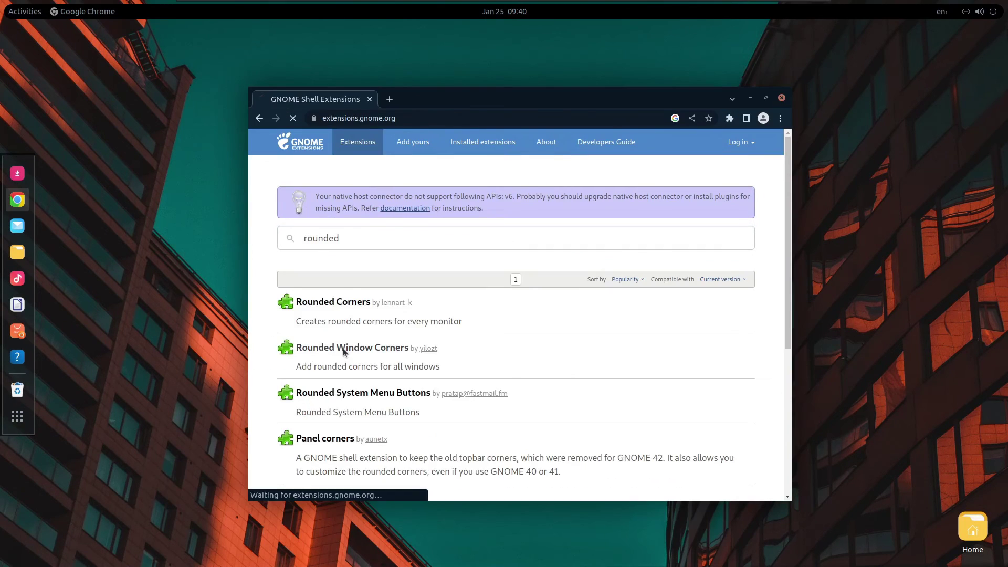
left_click(343, 348)
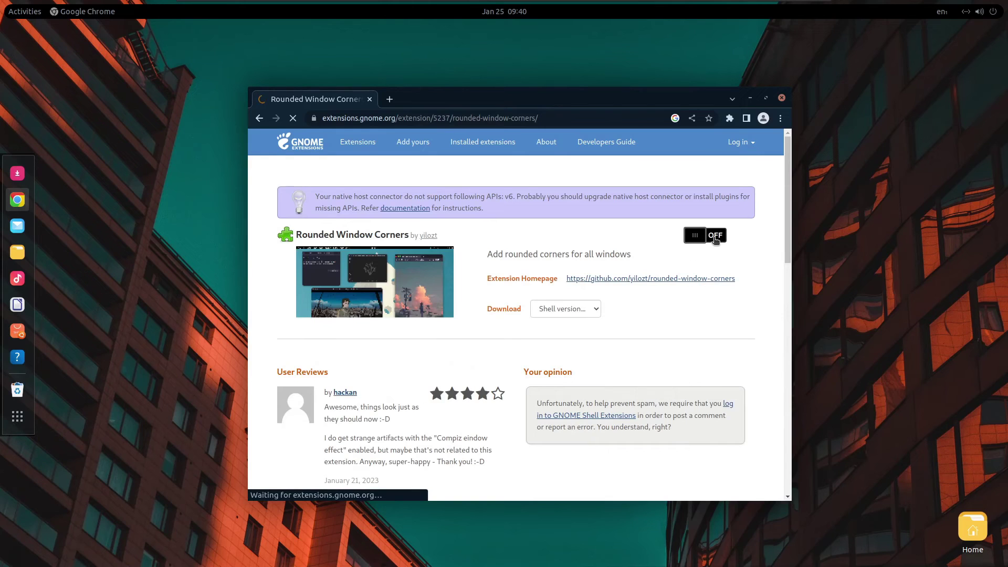
left_click(714, 236)
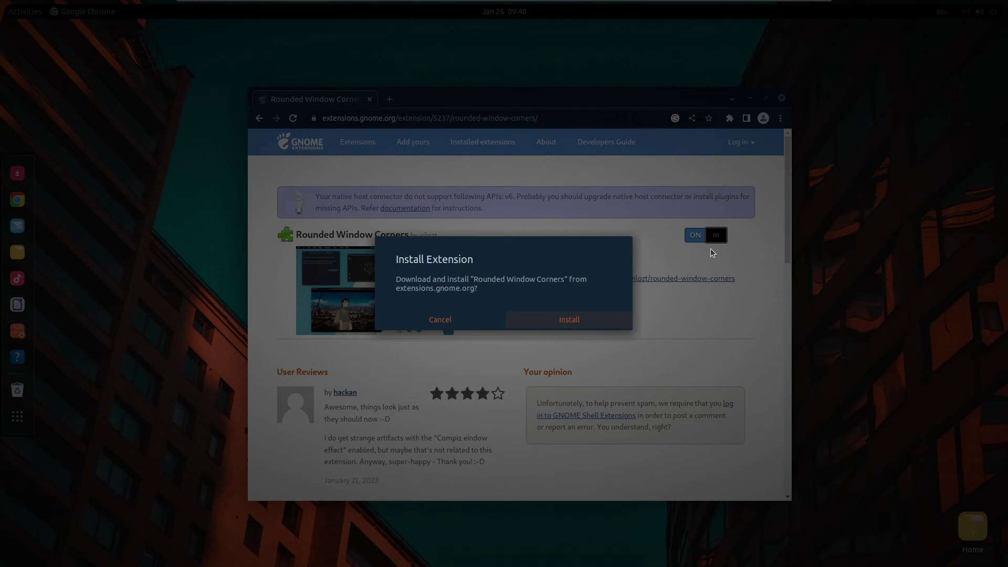
left_click(562, 326)
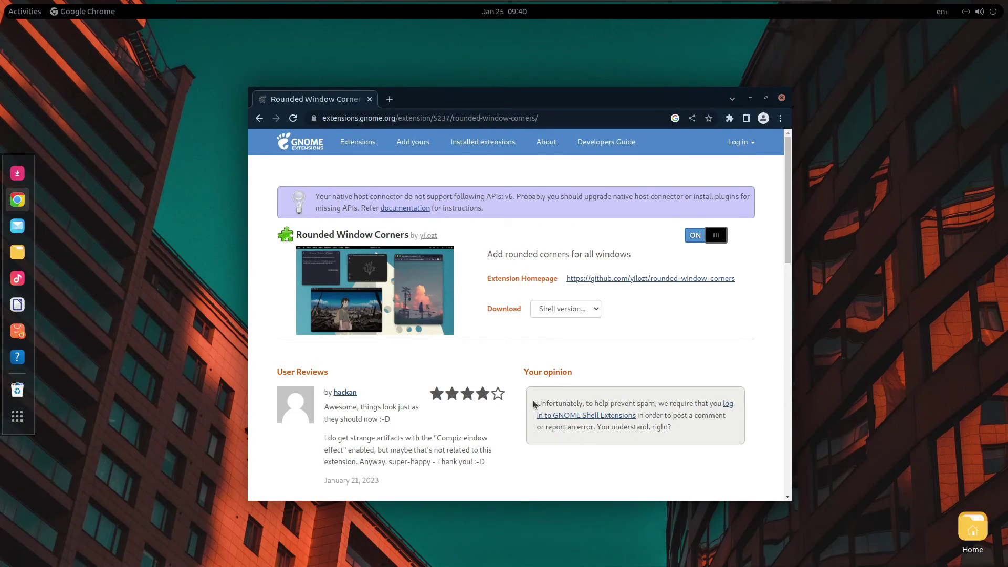
left_click_drag(581, 103, 475, 138)
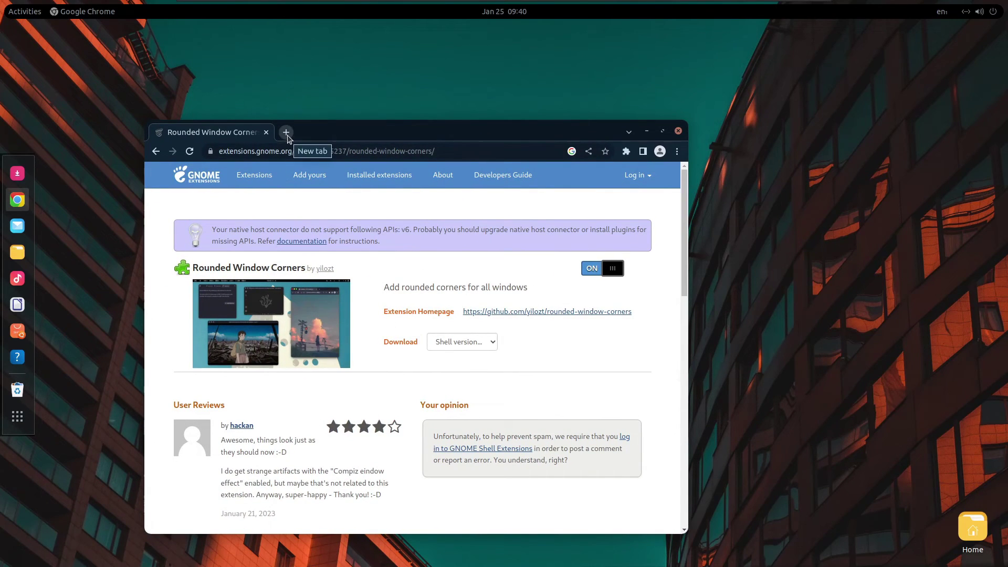
Step: Search 'just perfect', then switch on and install the Just Perfection extension
left_click(265, 179)
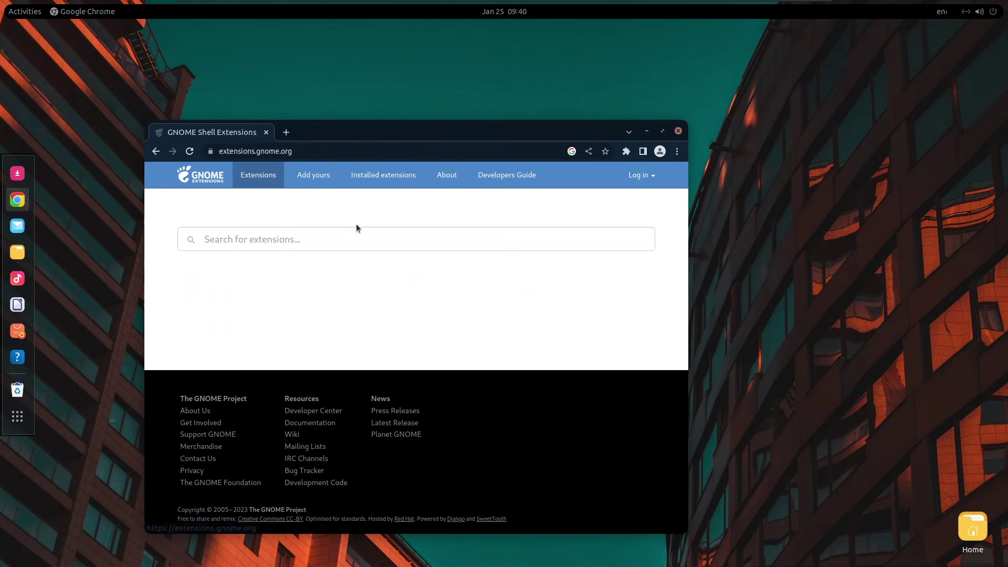
type("just")
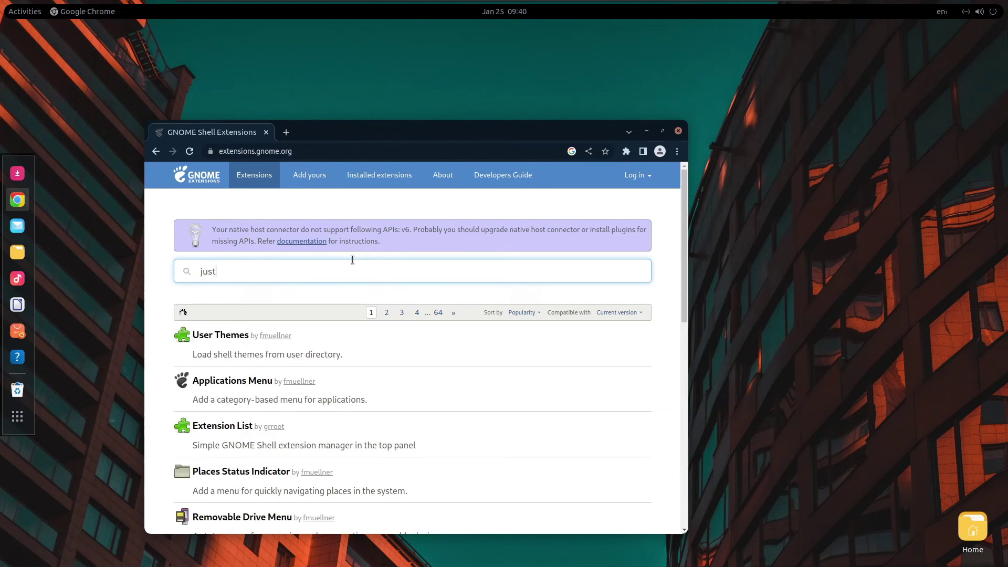
type(" perfec")
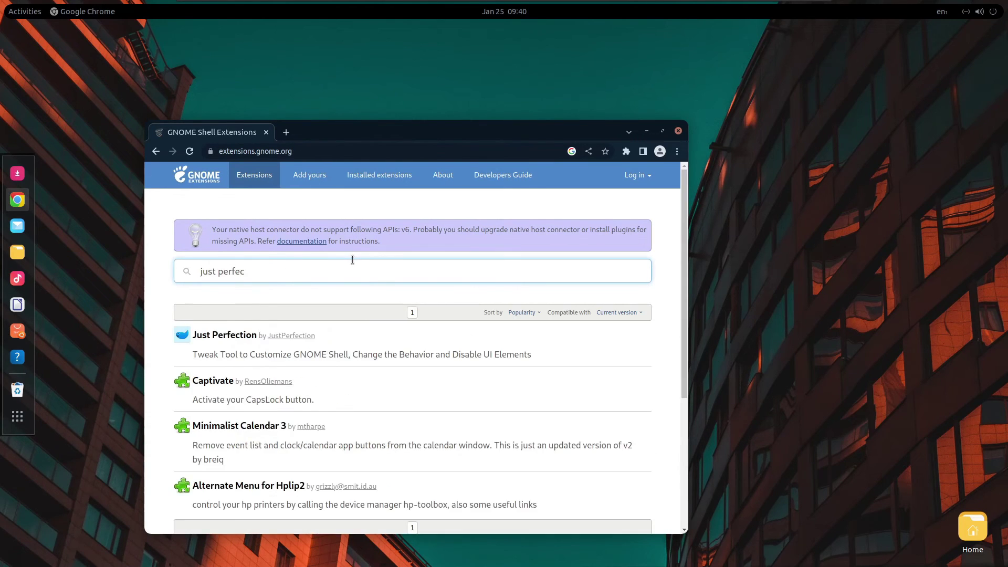
type("t")
left_click(224, 335)
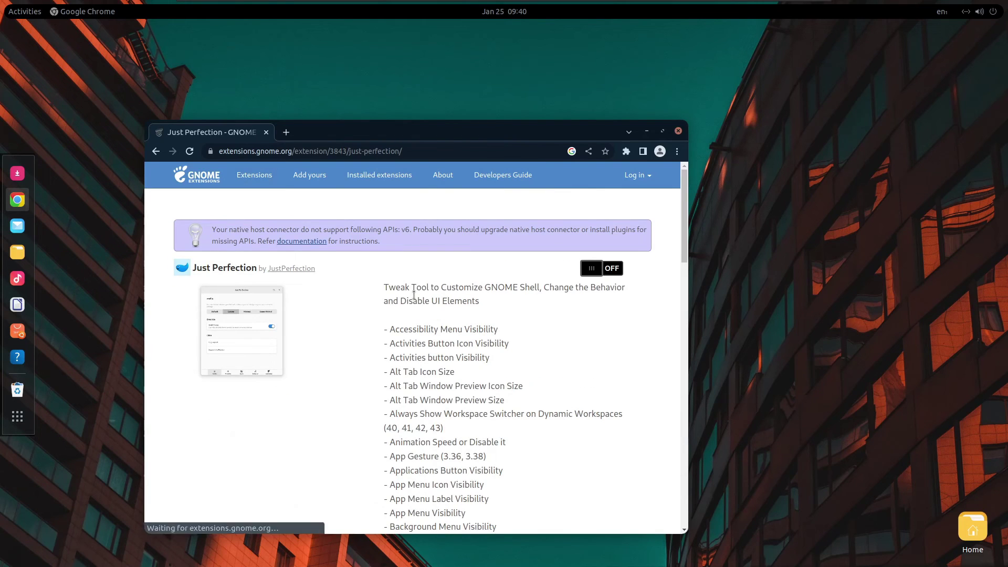
left_click(591, 269)
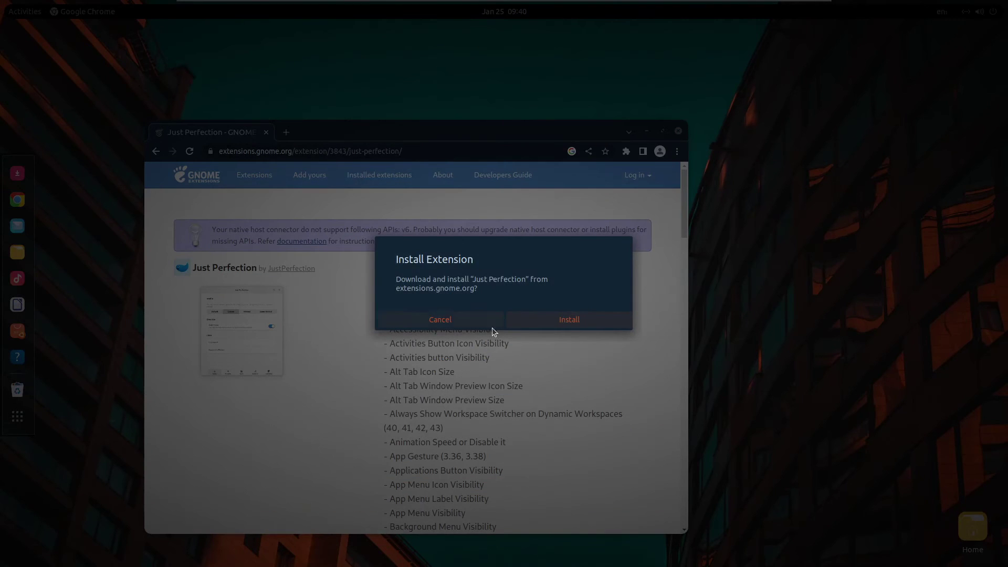
left_click(511, 322)
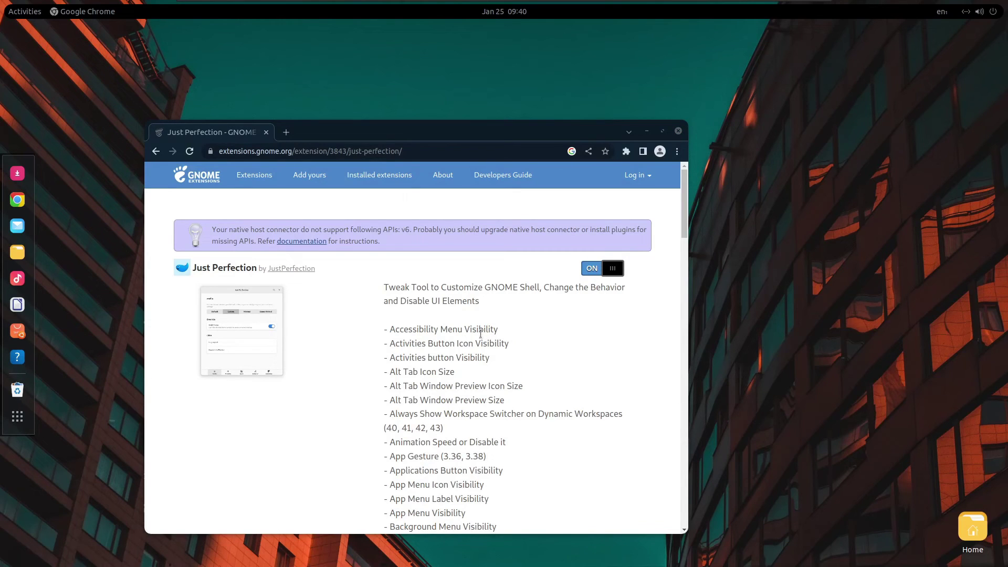
Step: From Installed extensions, enable Just Perfection's Shell Theme override in Profile settings
left_click(309, 175)
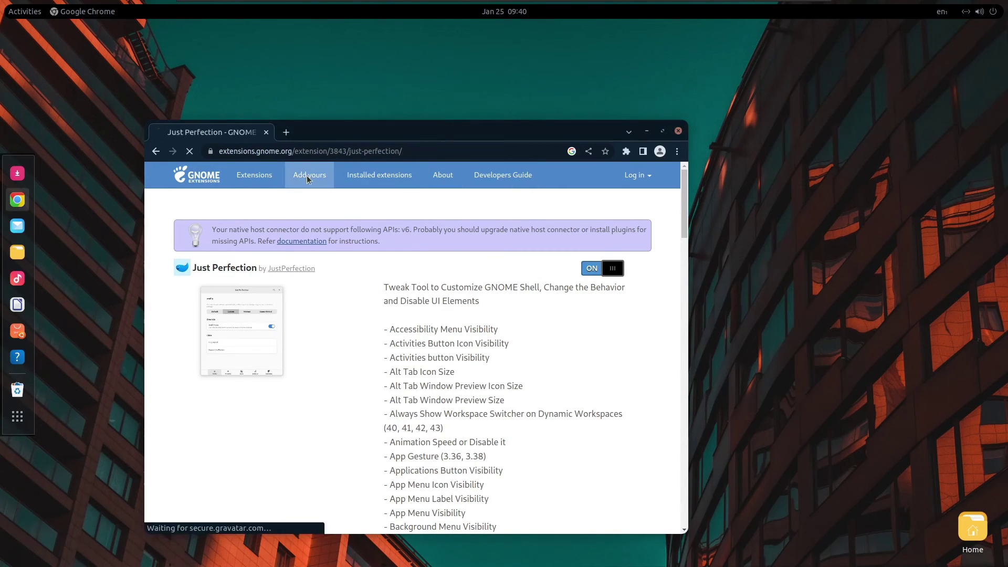
left_click(381, 173)
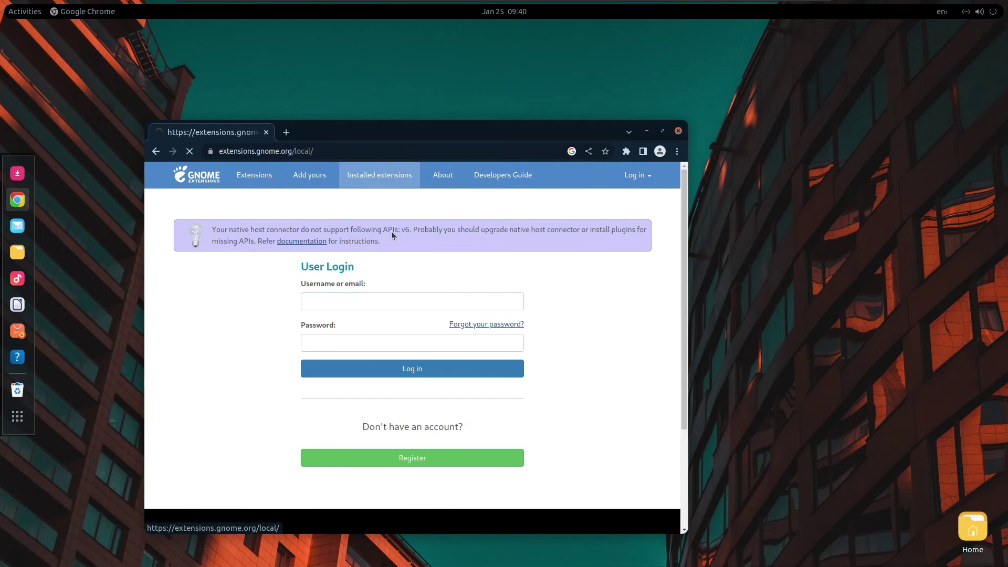
scroll(431, 325, "down", 4)
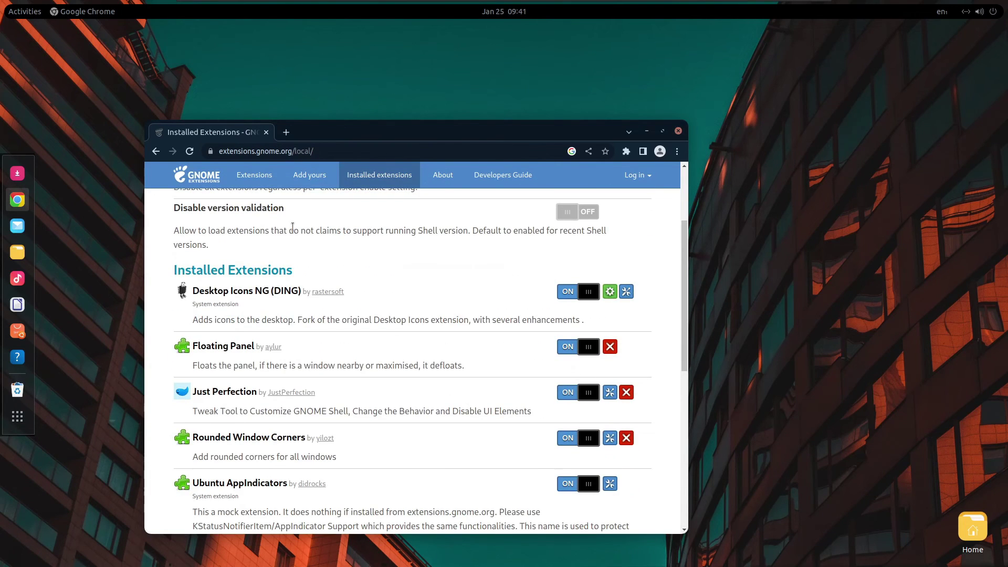
left_click_drag(323, 32, 498, 103)
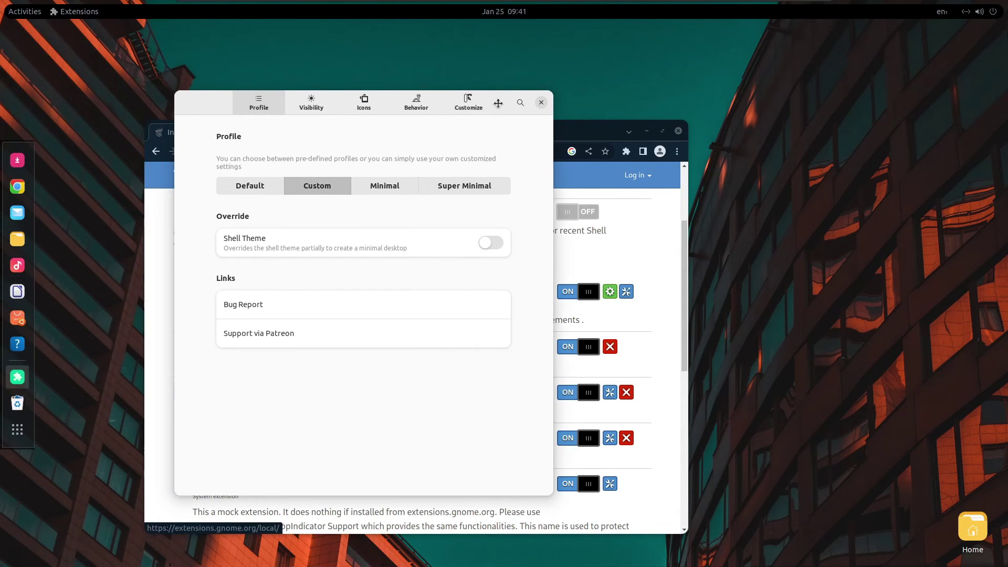
left_click(461, 108)
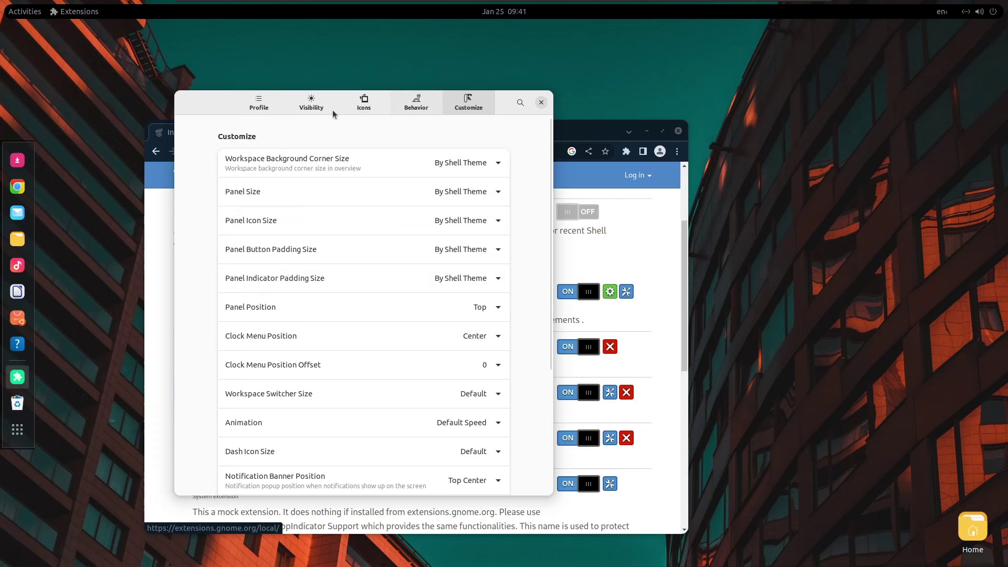
left_click(270, 99)
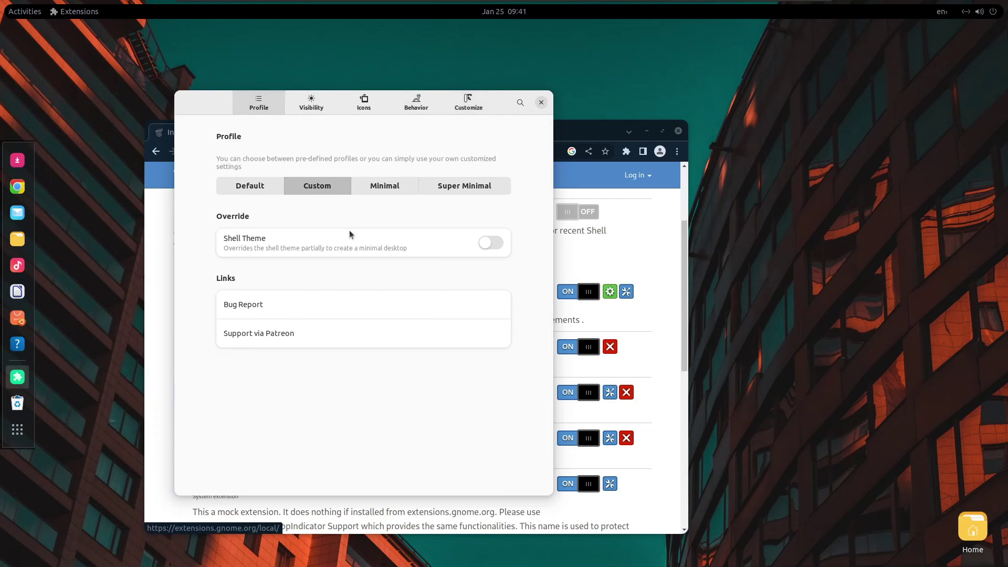
left_click(488, 239)
left_click(540, 103)
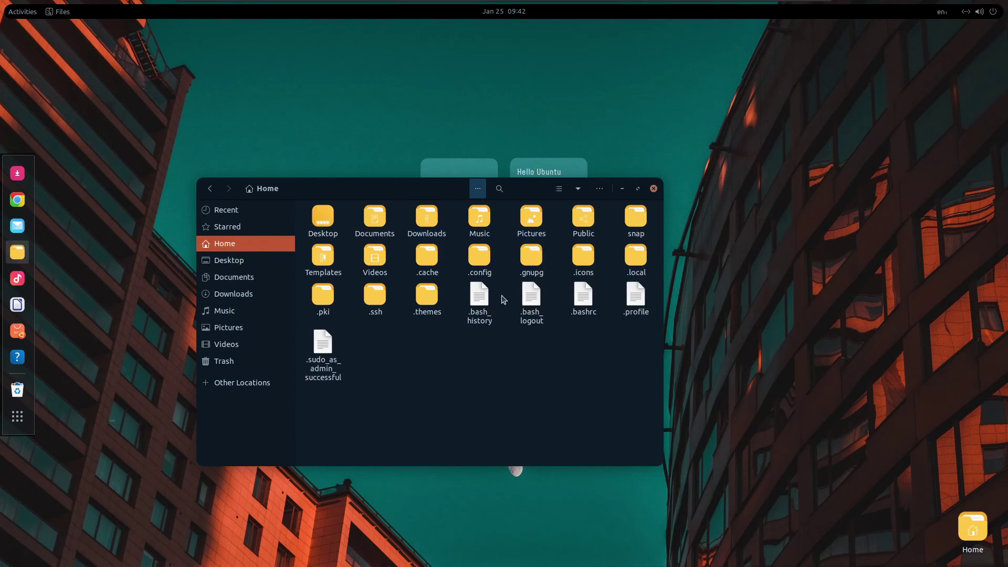
Step: Browse in Files to .config > conky > Shelyak > scripts
double_click(480, 256)
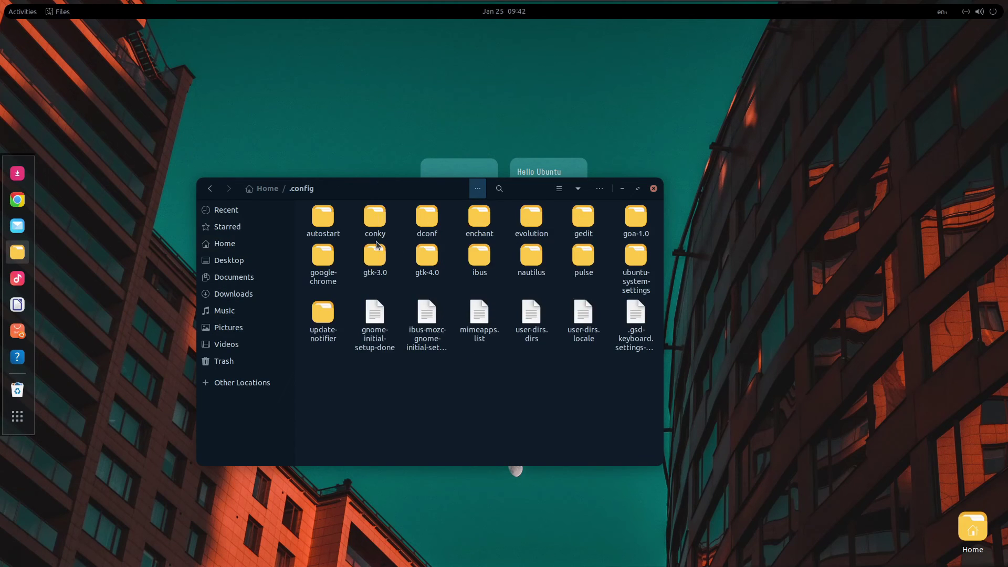
double_click(373, 221)
double_click(340, 220)
left_click_drag(538, 189, 528, 313)
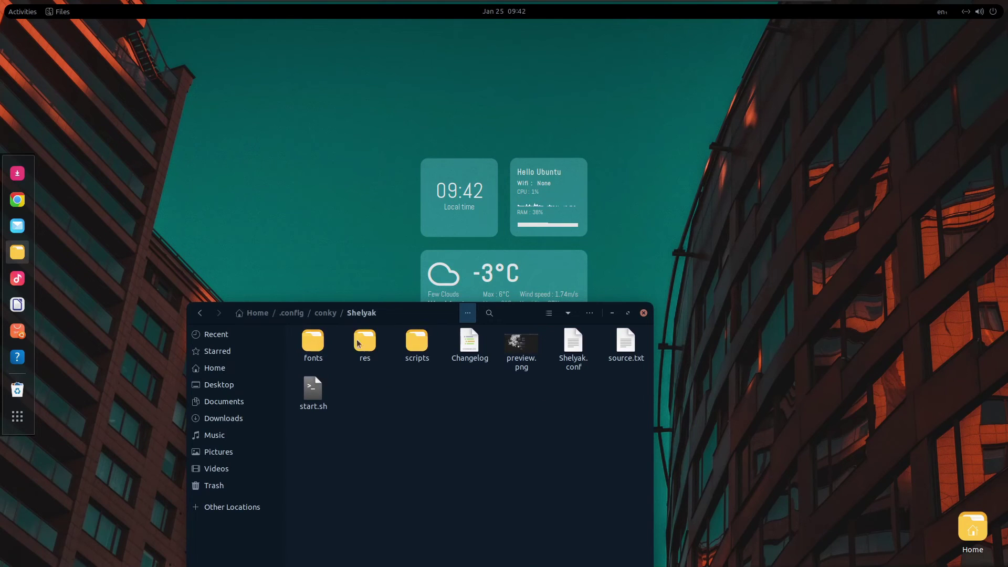
double_click(417, 341)
Step: Open weather.sh in Text Editor and follow its openweathermap city-search link
double_click(378, 343)
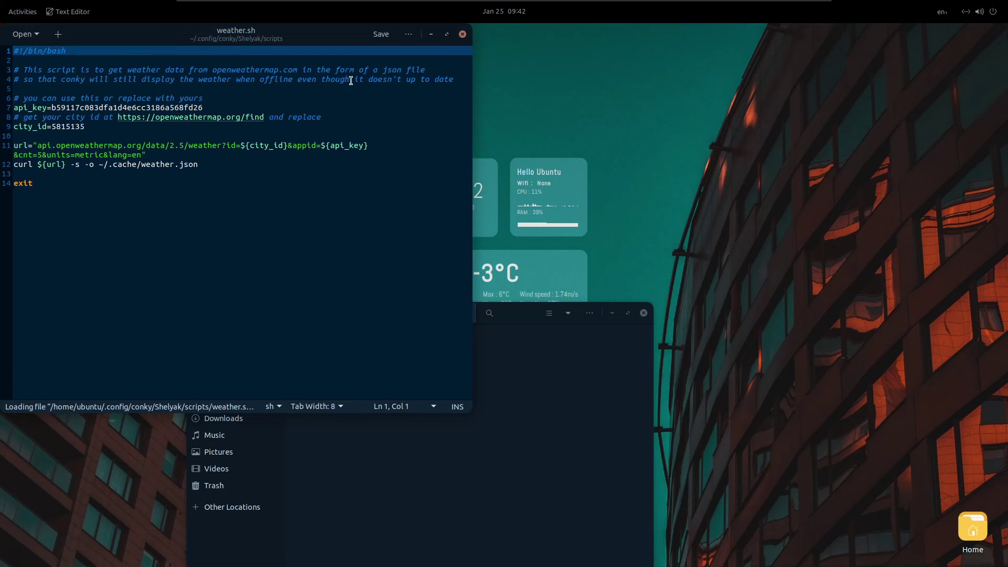
left_click_drag(366, 67, 496, 230)
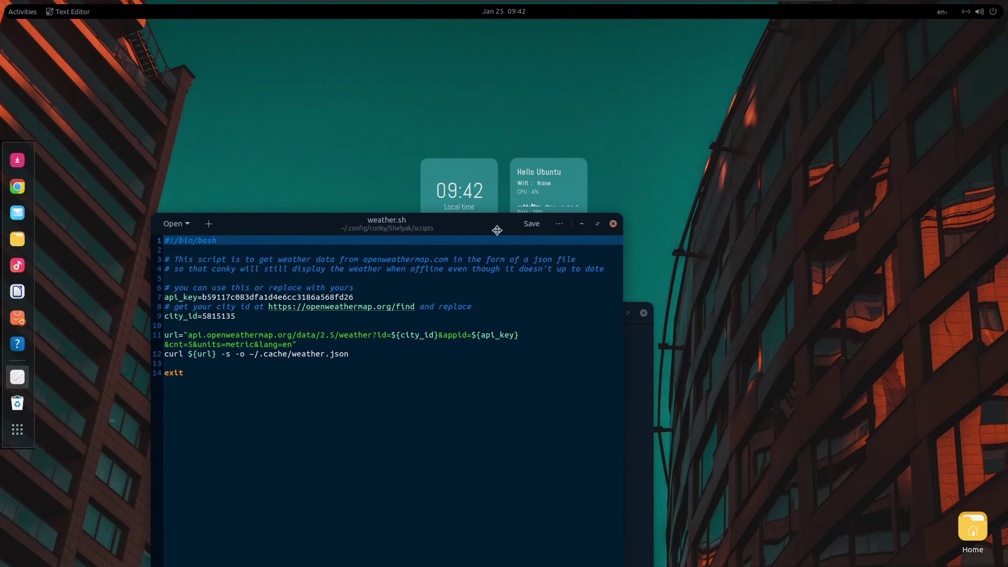
right_click(307, 305)
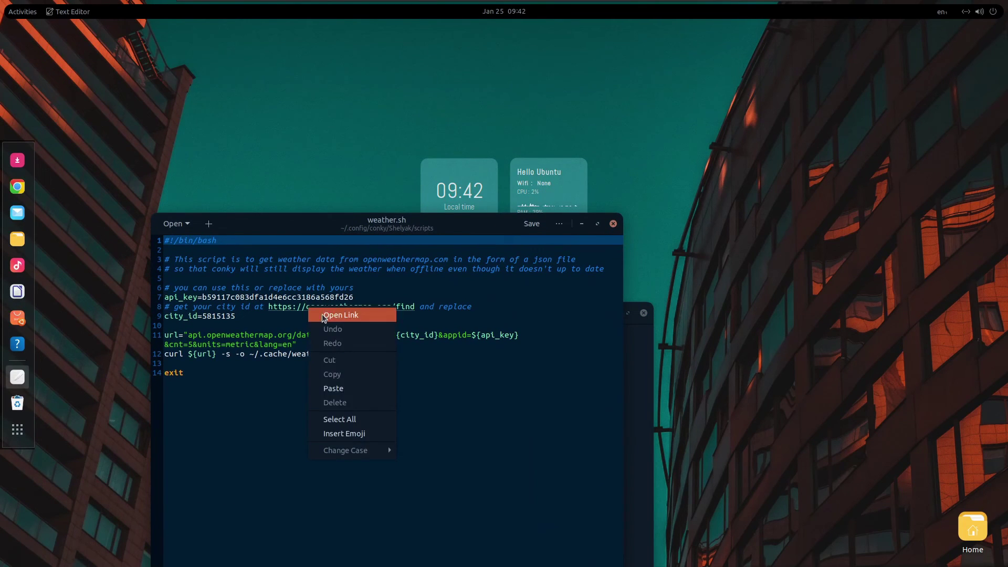
left_click(326, 313)
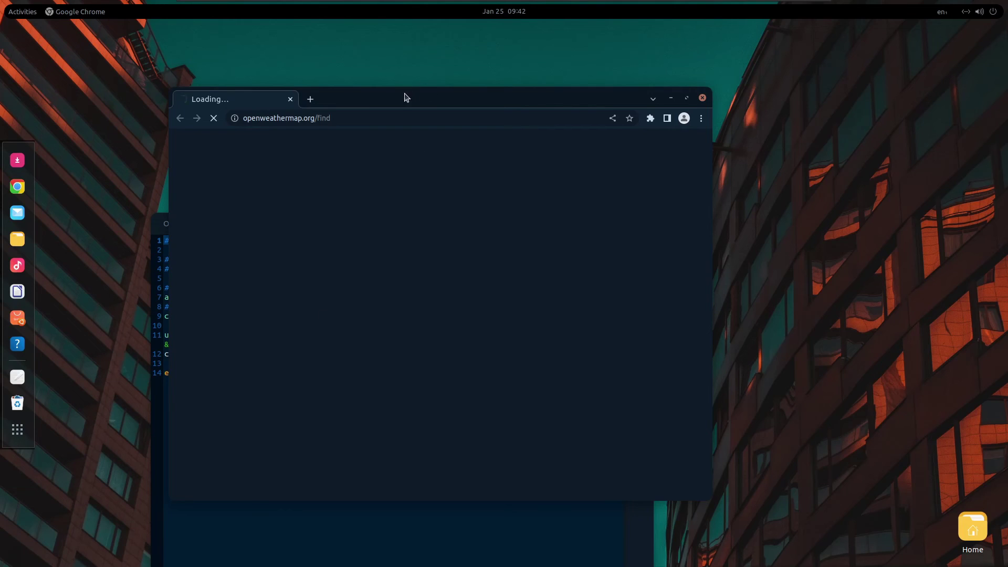
left_click_drag(405, 97, 719, 140)
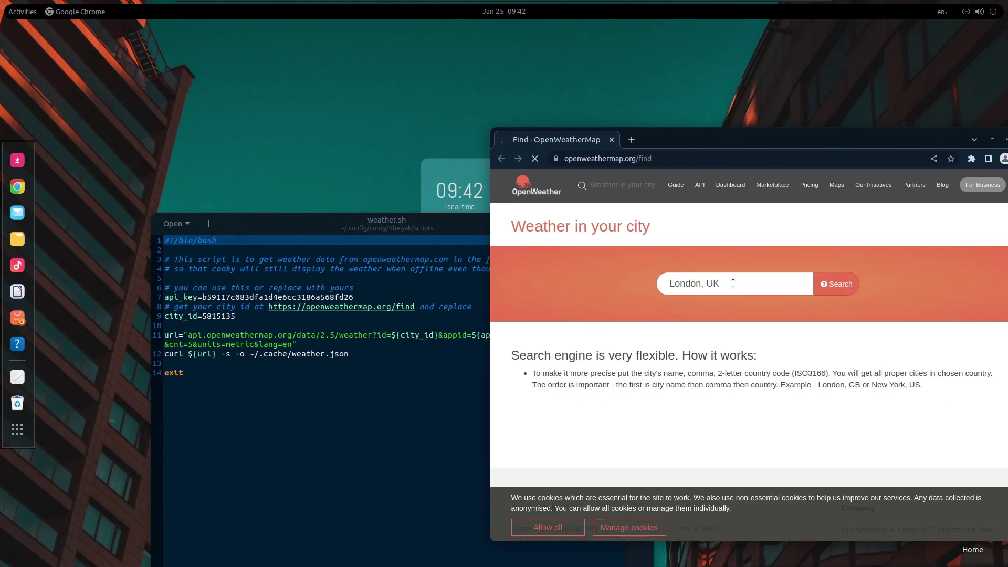
Step: Find Kolkata on OpenWeather and paste its id 1275004 as city_id on line 9
left_click(691, 280)
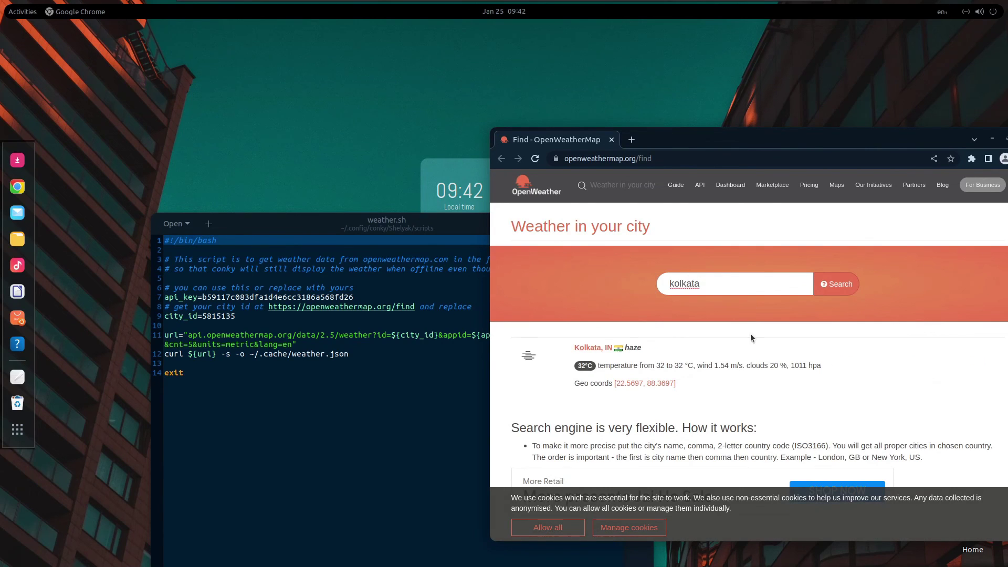
left_click(594, 347)
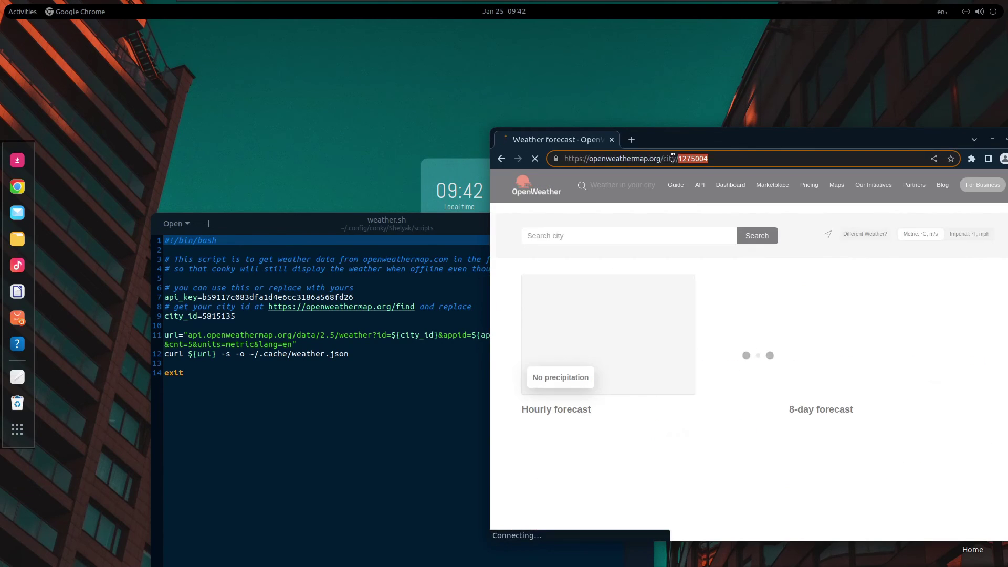
triple_click(225, 315)
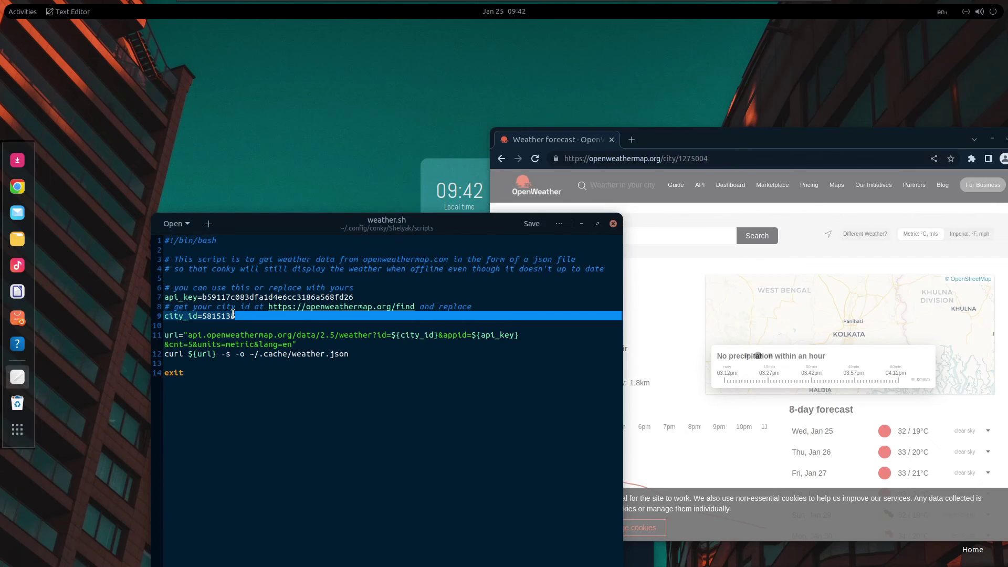
double_click(224, 316)
type("1275004")
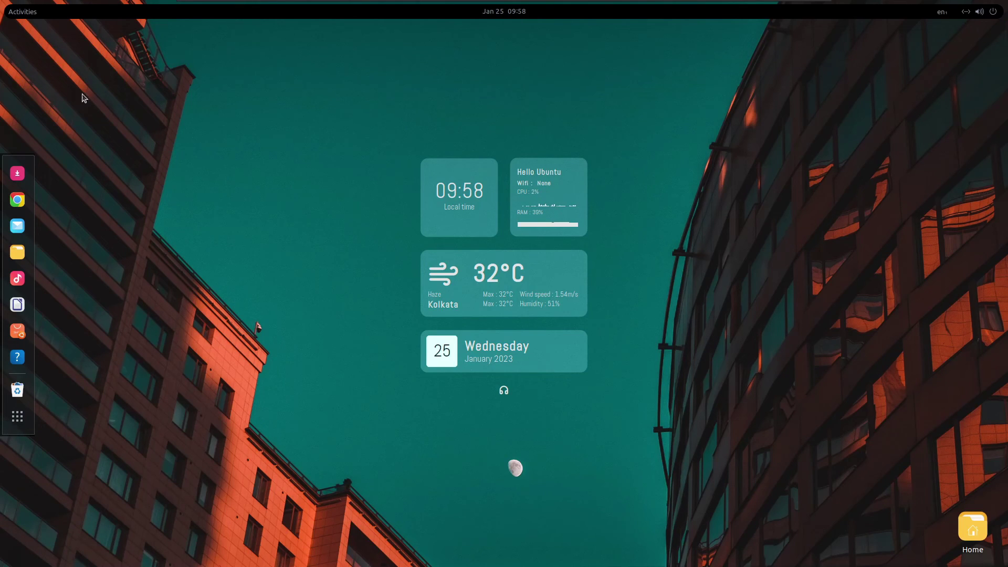
Step: Launch the browser, search 'gnome', and open the Just Perfection extension page
left_click(17, 199)
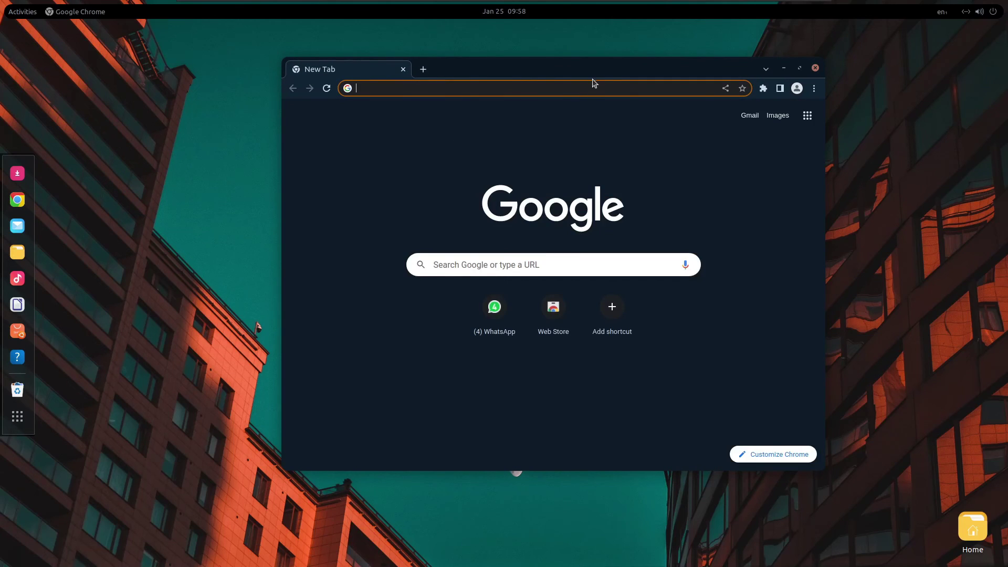
left_click_drag(593, 79, 498, 106)
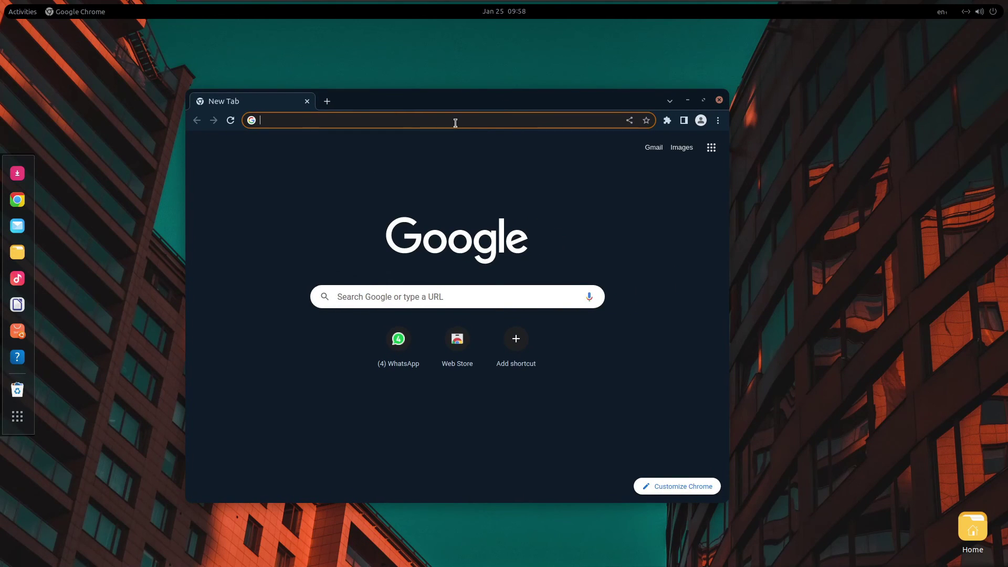
type("gnome.org")
key("Return")
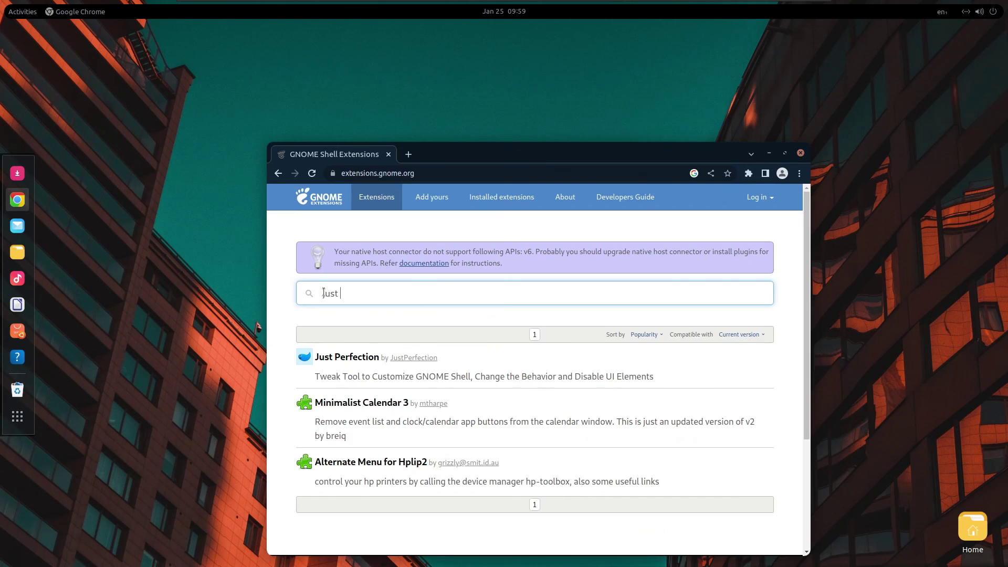
left_click(322, 357)
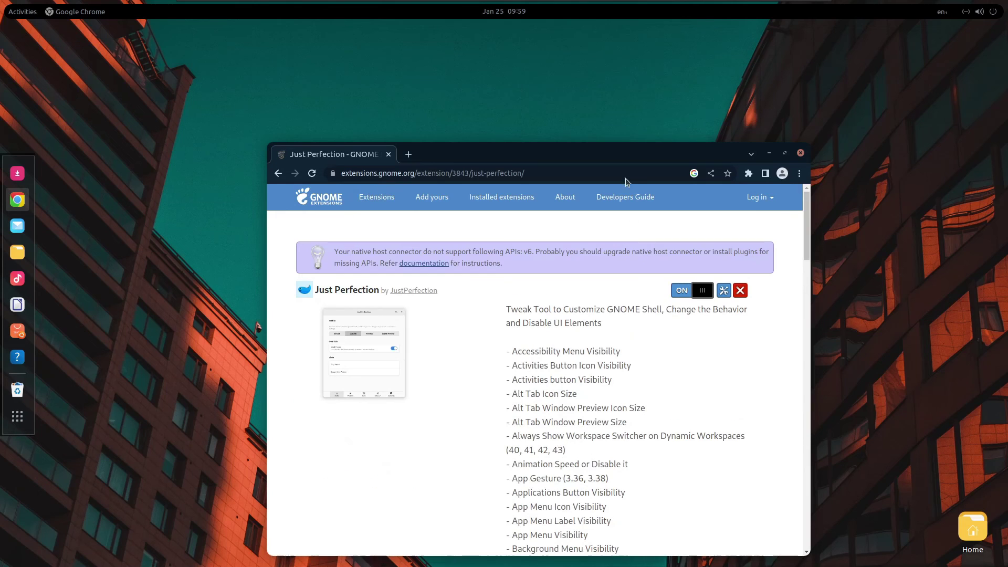
Step: In Just Perfection's Customize preferences, set Panel Position to Bottom
left_click_drag(634, 152, 614, 89)
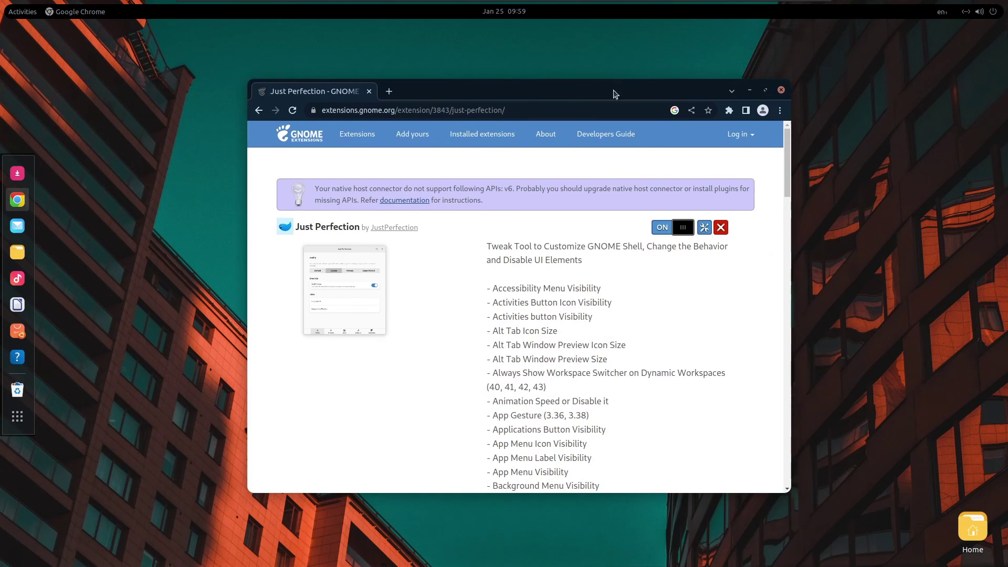
left_click(704, 227)
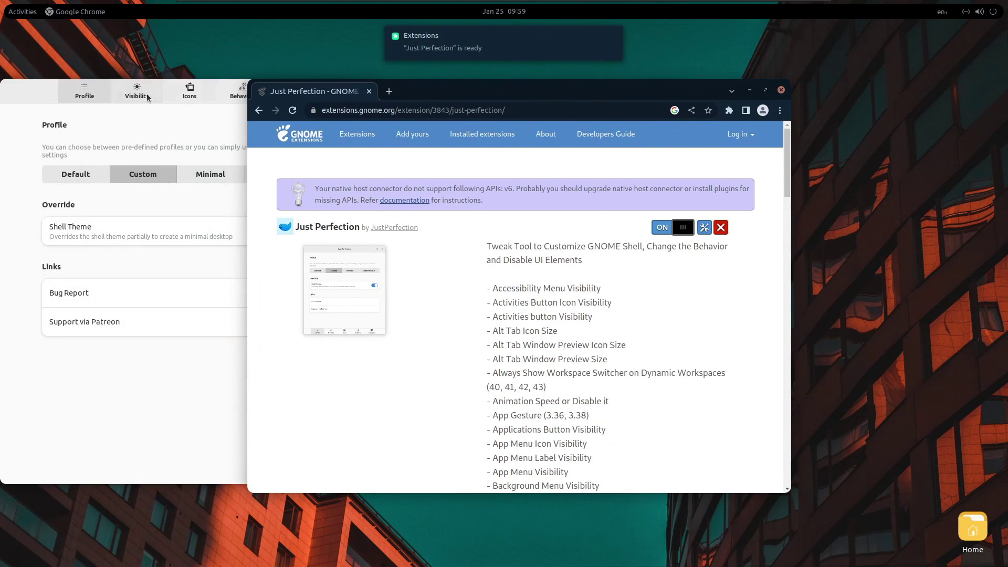
left_click_drag(45, 99, 364, 127)
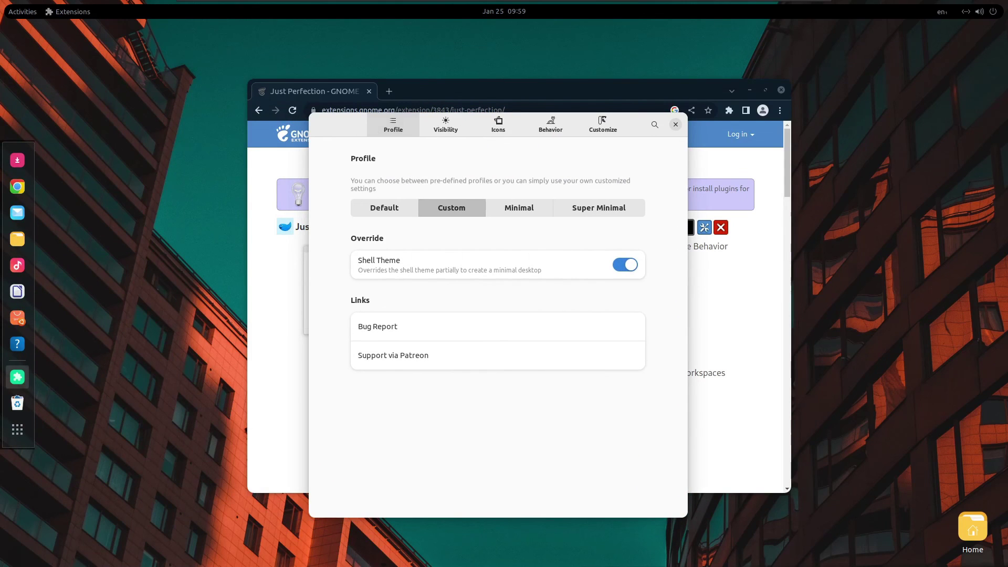
left_click(603, 125)
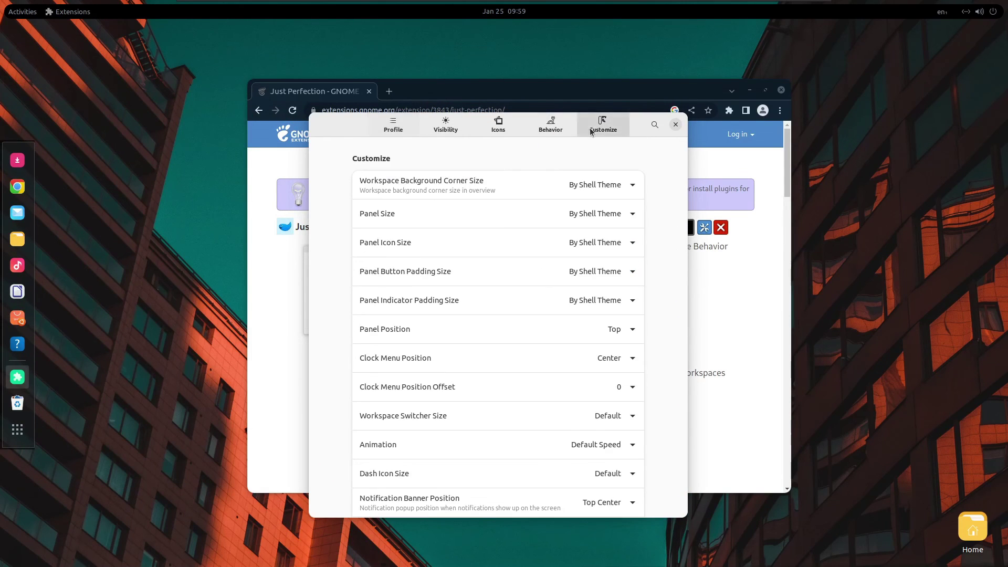
left_click(530, 340)
left_click(604, 370)
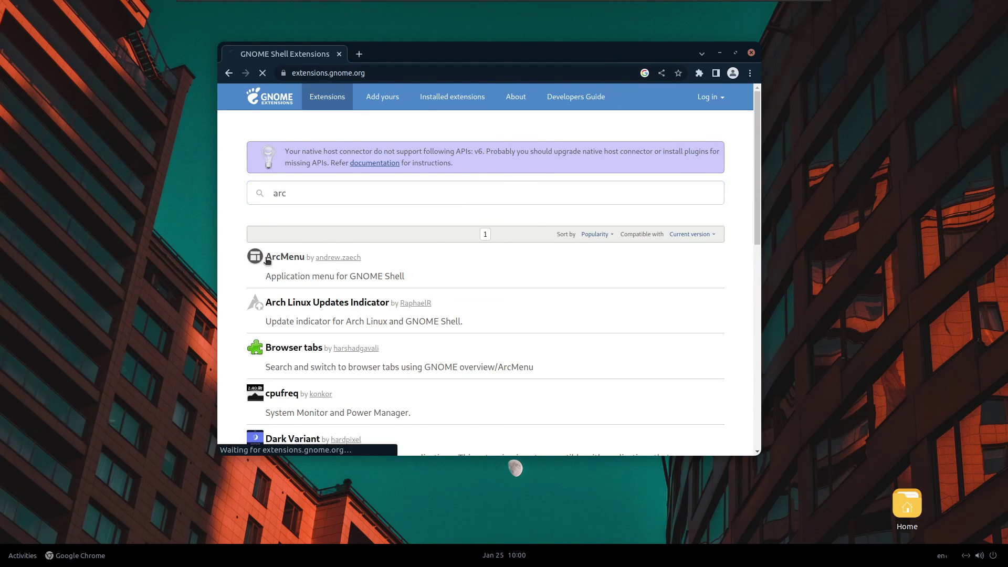
Step: In ArcMenu's menu button icon picker, try the Ubuntu distro icon, then browse ArcMenu Icons
left_click(278, 257)
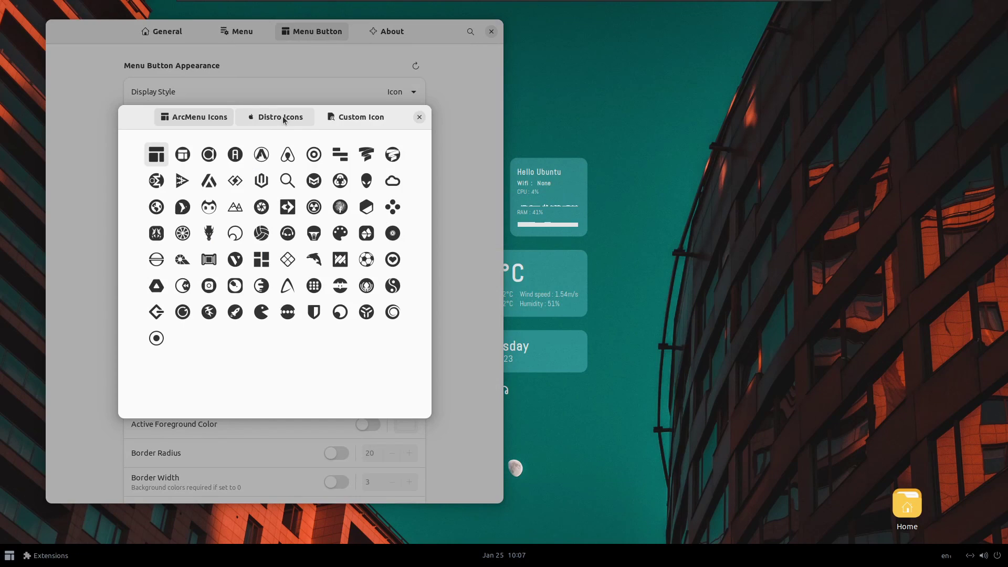
left_click(284, 120)
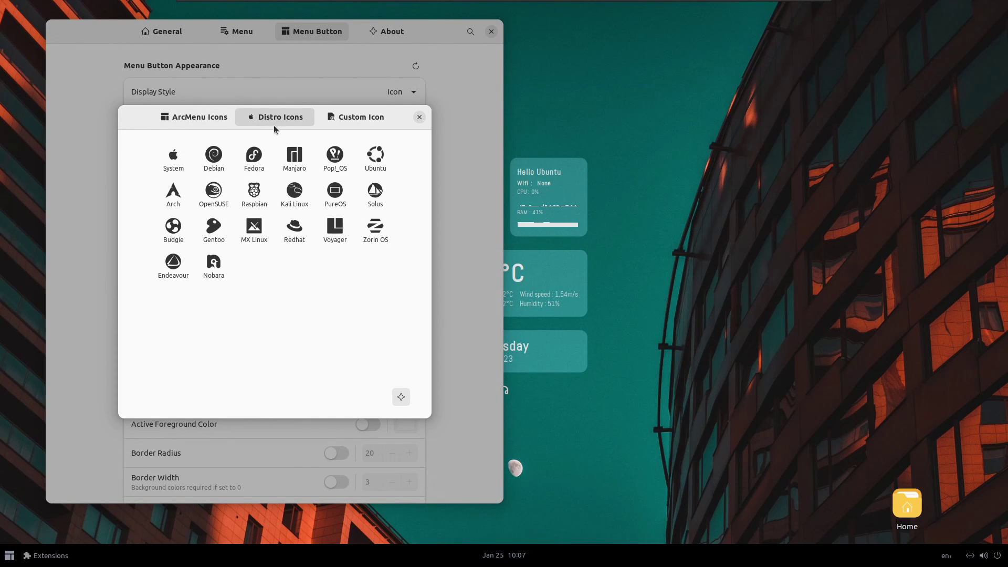
left_click(378, 172)
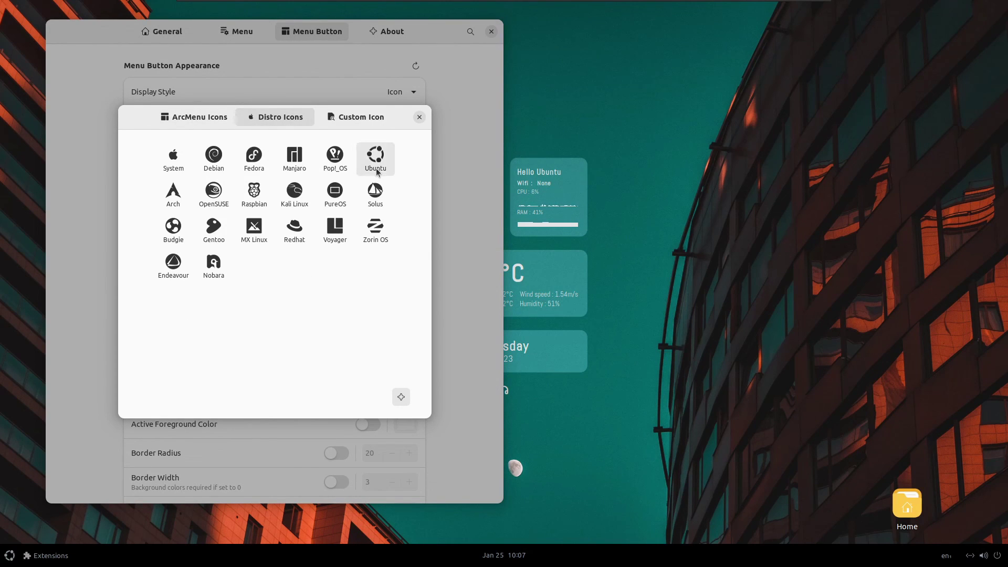
left_click(194, 117)
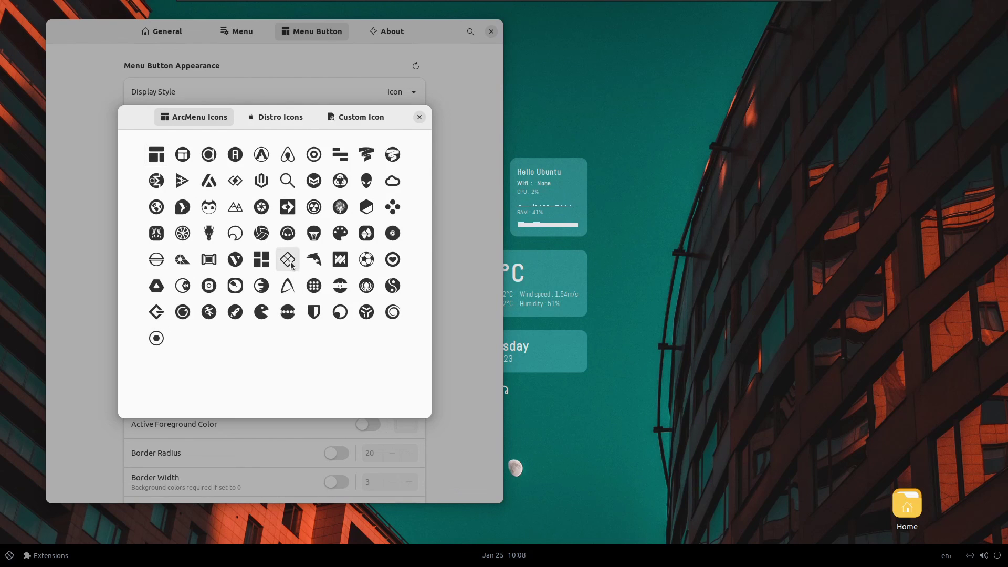
left_click(205, 157)
Step: Apply the four-dot ArcMenu icon, then switch off Show Personal folder in Desktop Icons settings
left_click(393, 206)
key("alt+F4")
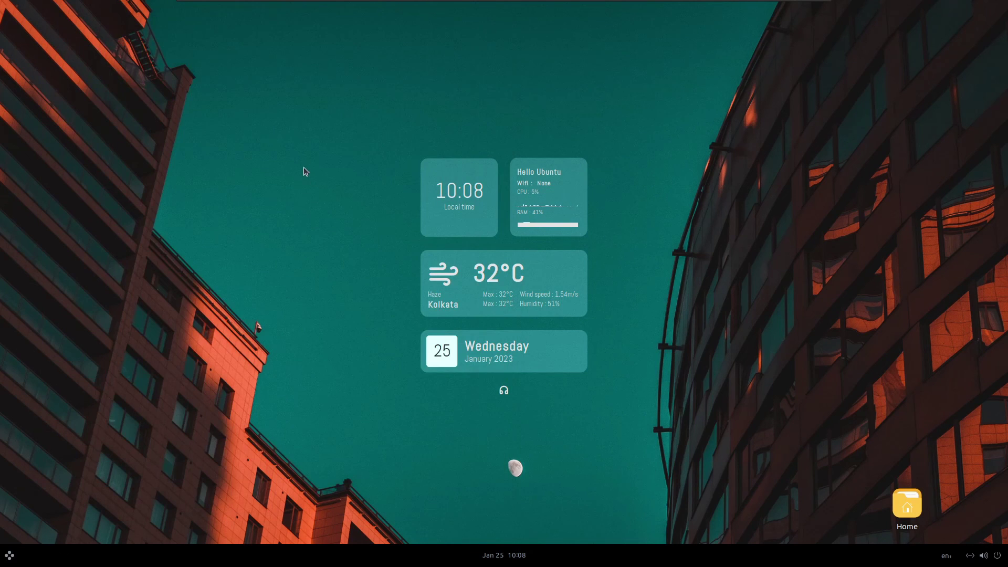
right_click(732, 418)
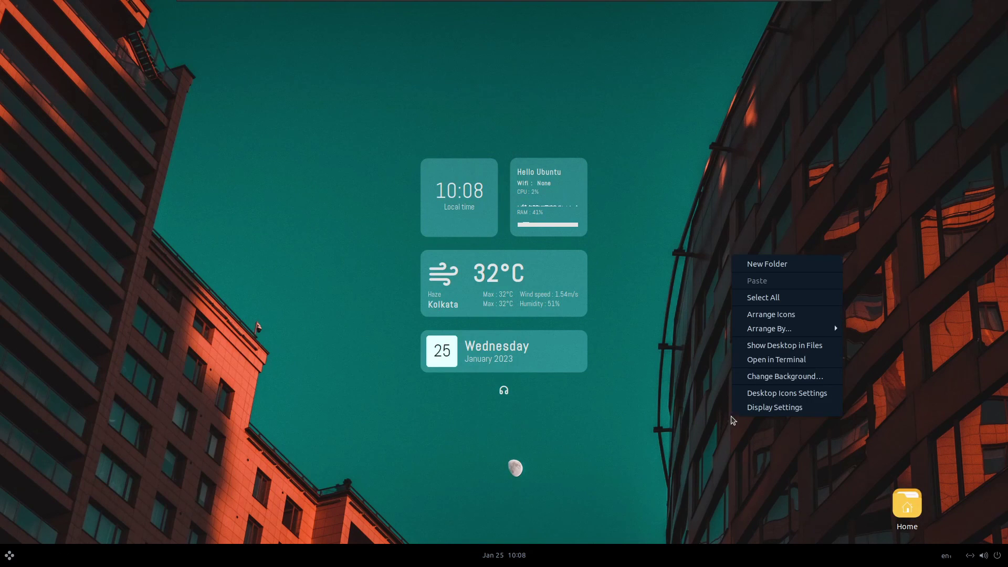
left_click(758, 393)
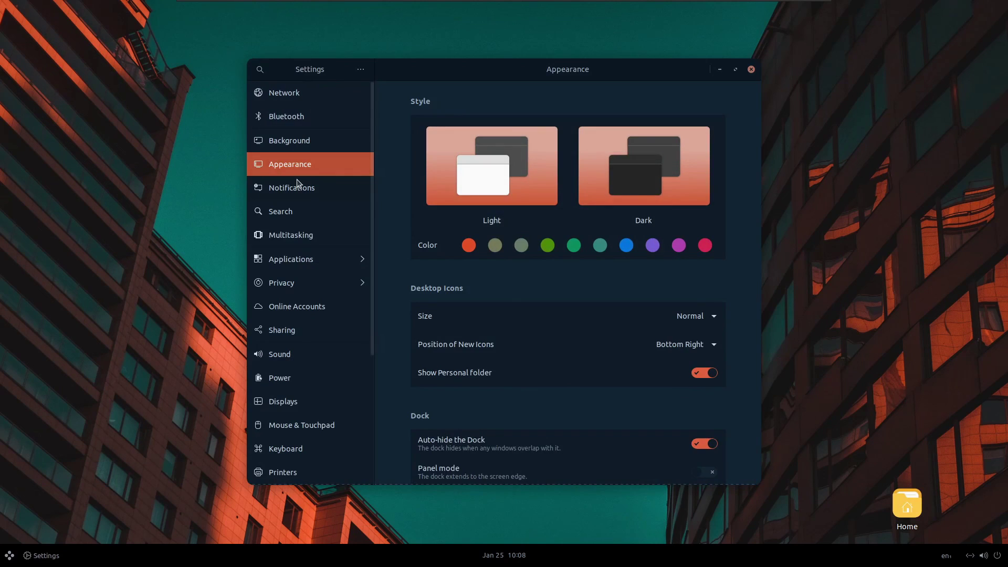
scroll(399, 367, "down", 5)
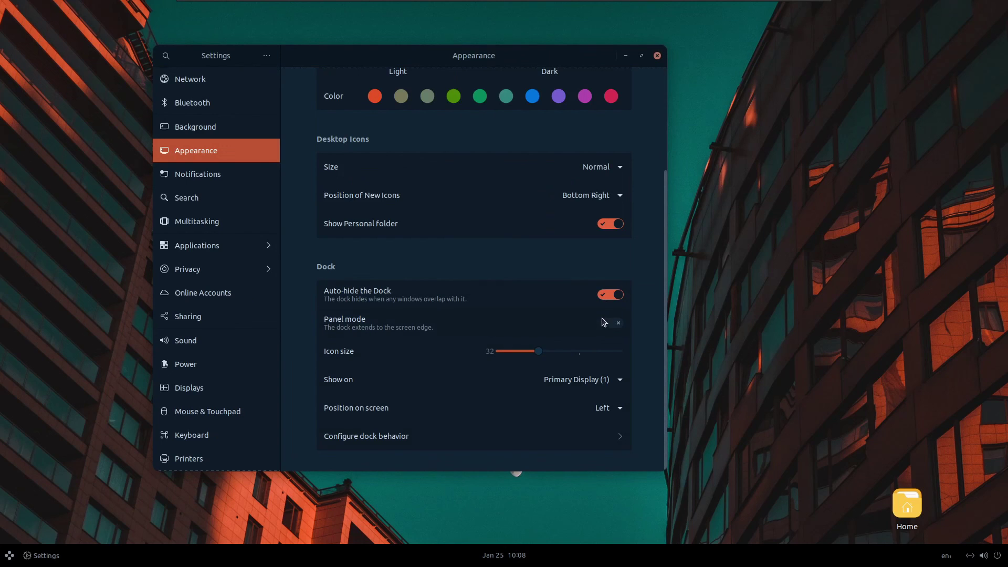
left_click(615, 226)
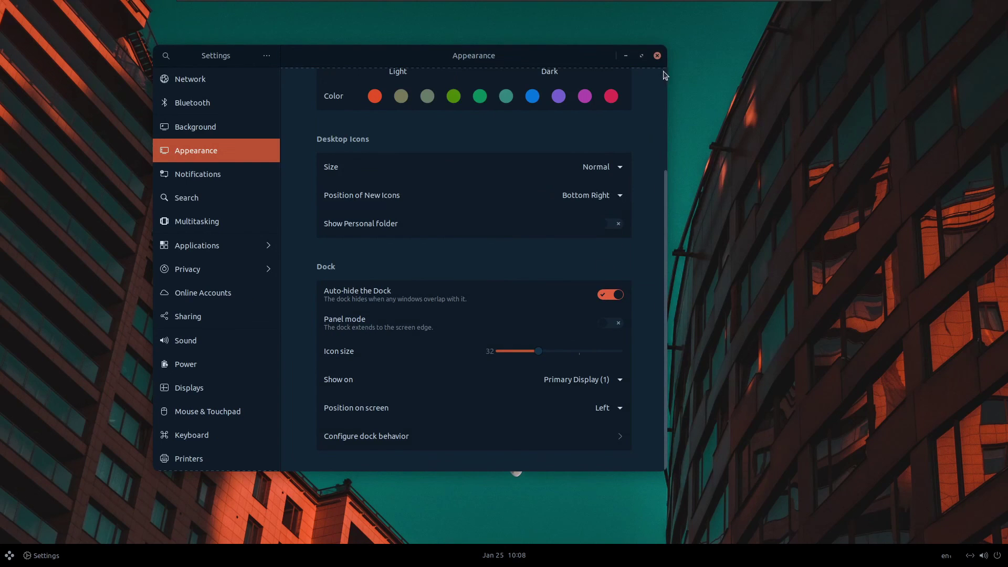
left_click(656, 56)
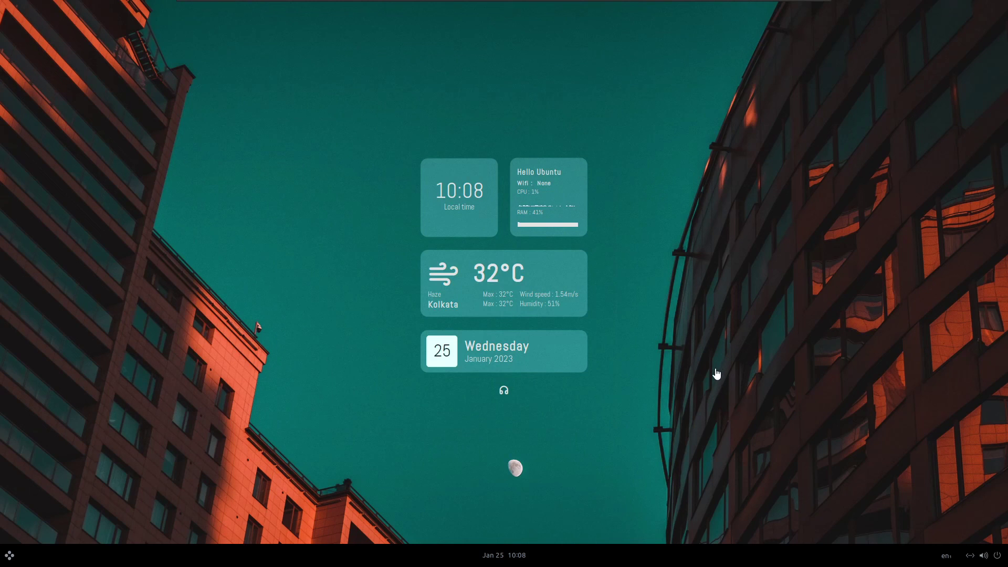
left_click(523, 555)
left_click(236, 509)
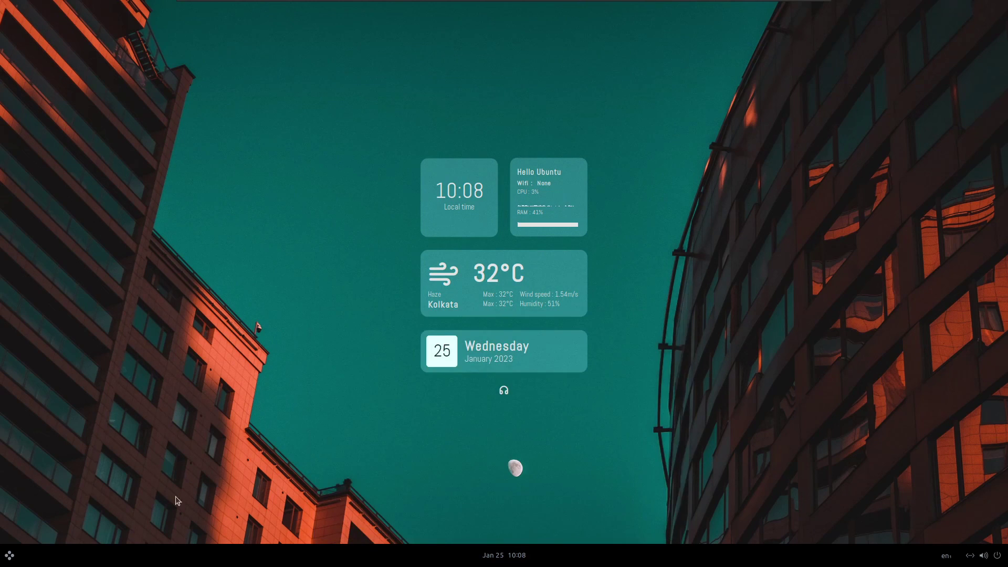